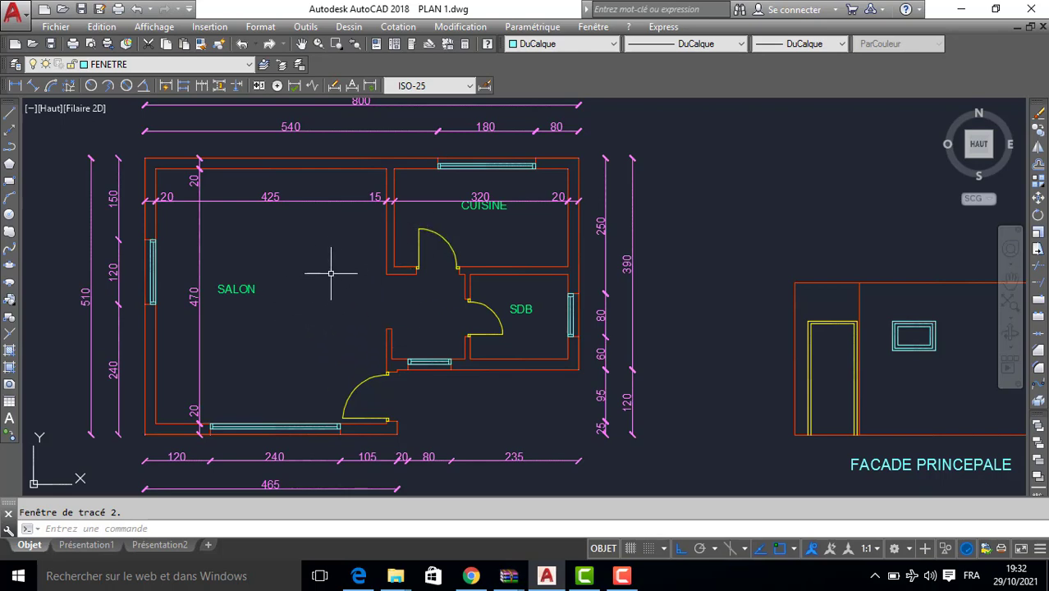
# - Make MUR the current layer
pyautogui.scroll(-2, 386, 261)
pyautogui.moveTo(560, 280); pyautogui.dragTo(480, 335, button='middle')
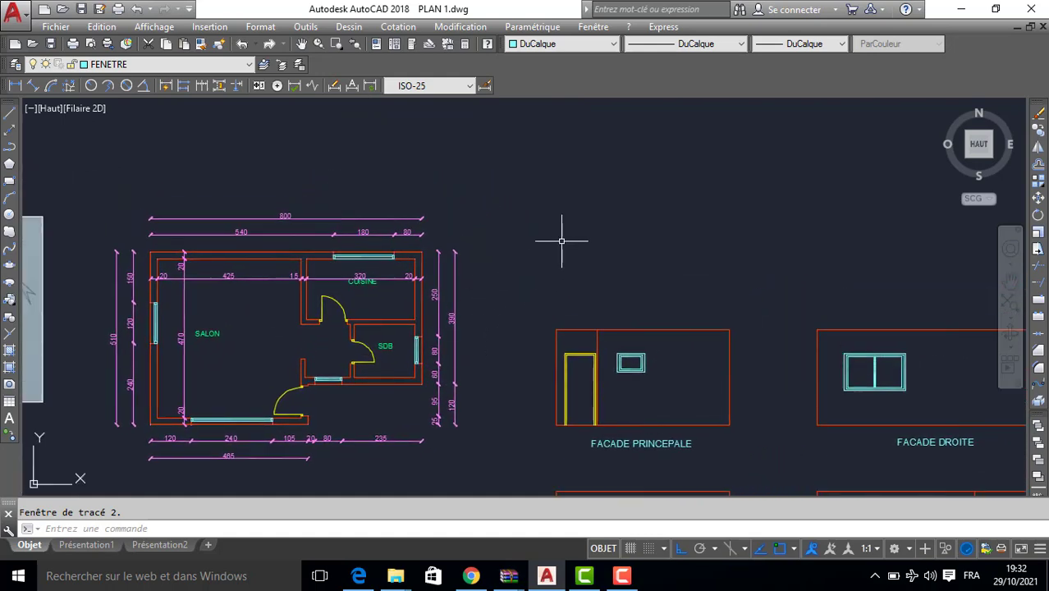
pyautogui.moveTo(557, 238); pyautogui.dragTo(522, 277, button='middle')
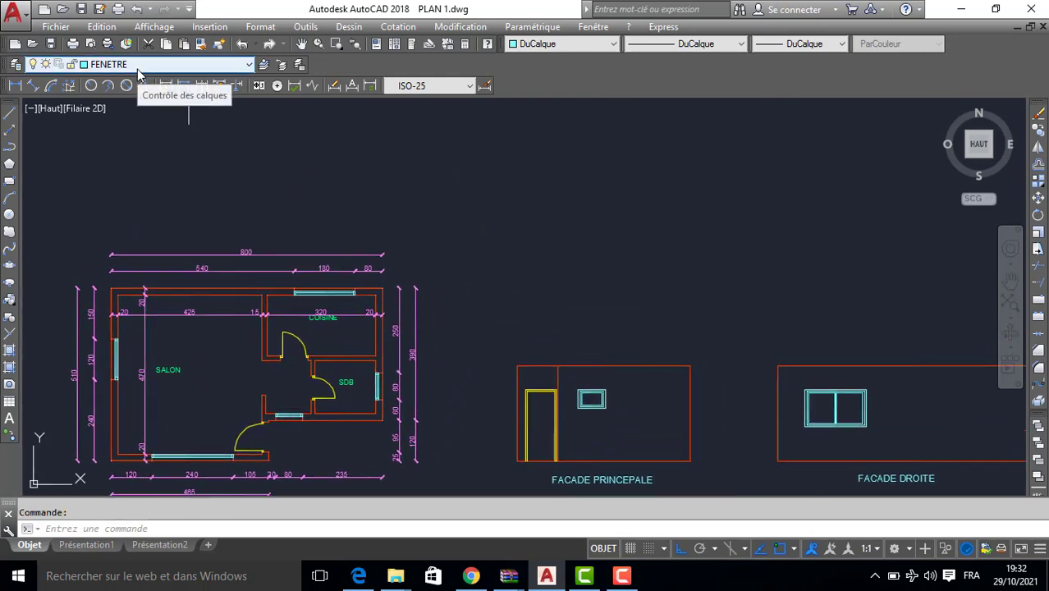
pyautogui.click(138, 66)
pyautogui.click(104, 129)
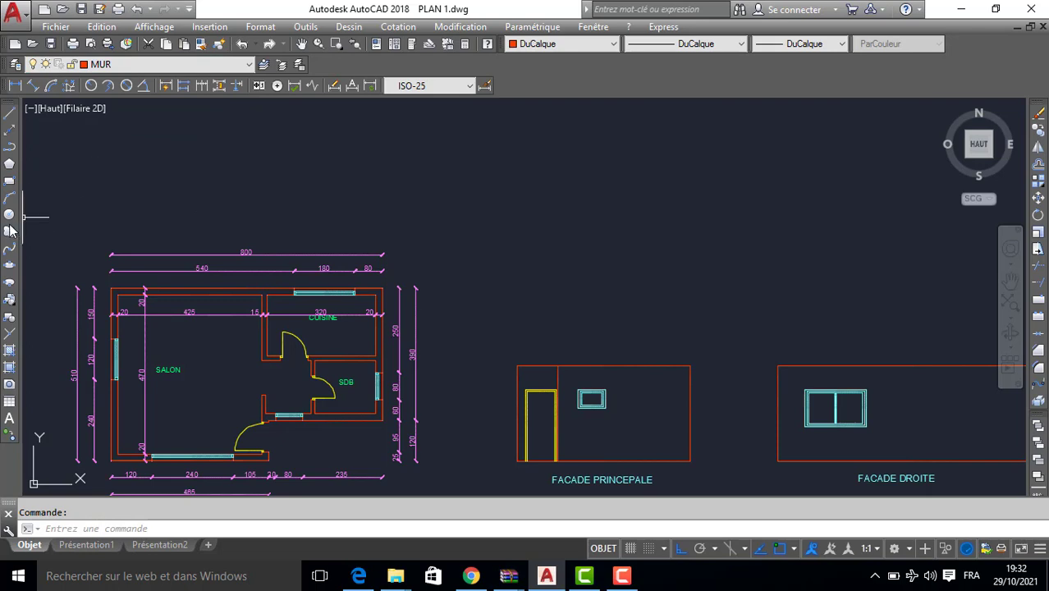
# - Draw a 510 by 280 rectangle in the empty area above the FACADE PRINCEPALE elevation
pyautogui.click(8, 182)
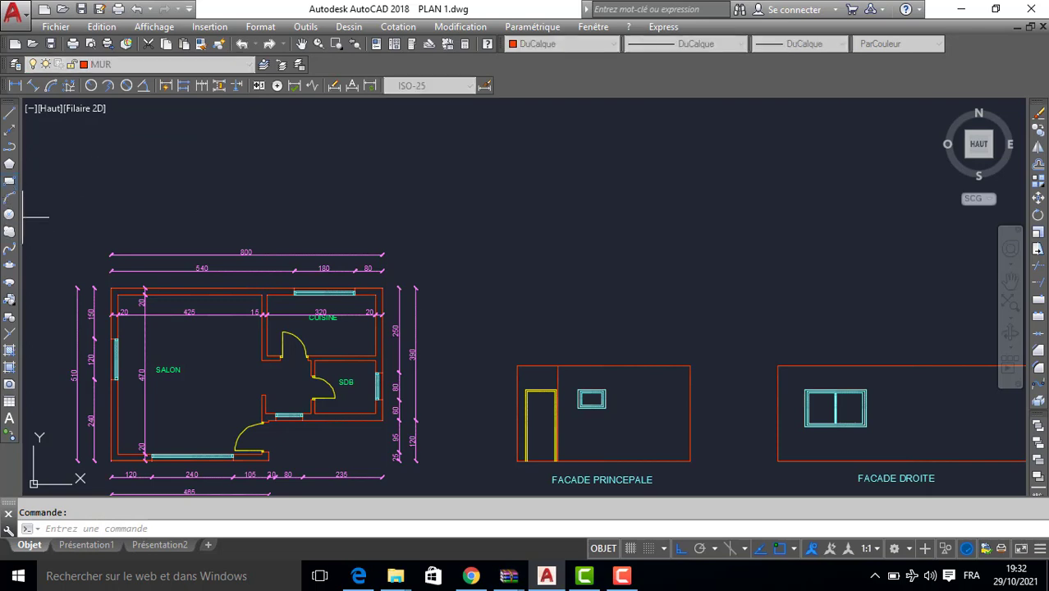
pyautogui.click(515, 276)
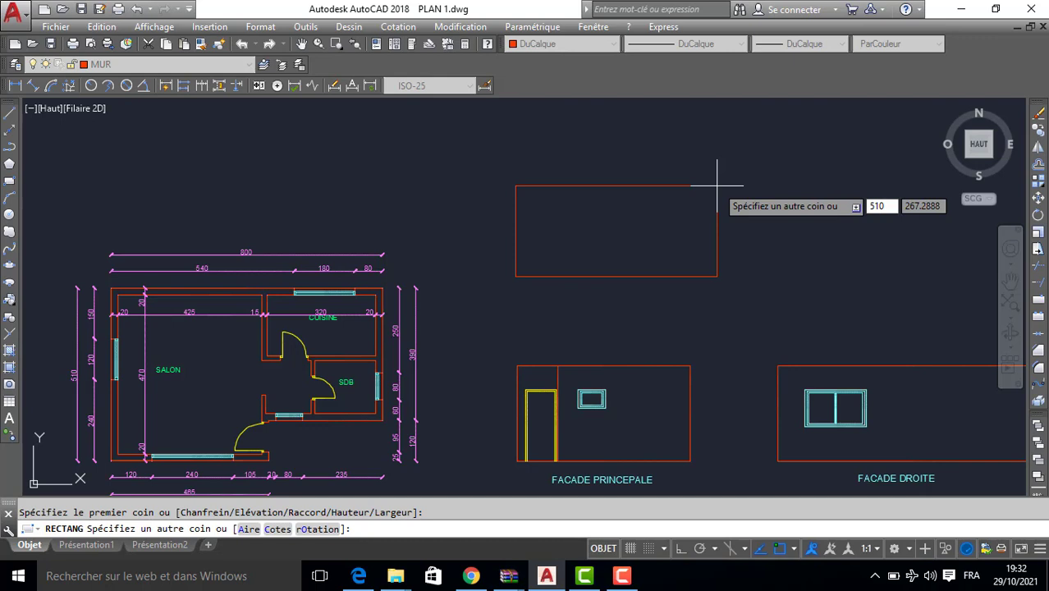
pyautogui.press('Tab')
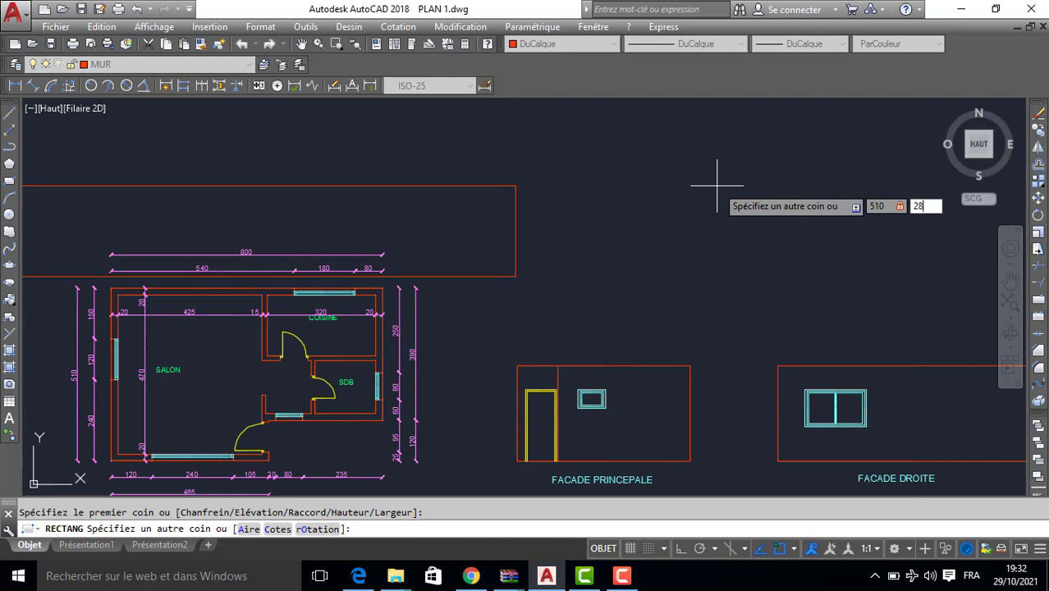
pyautogui.press('Return')
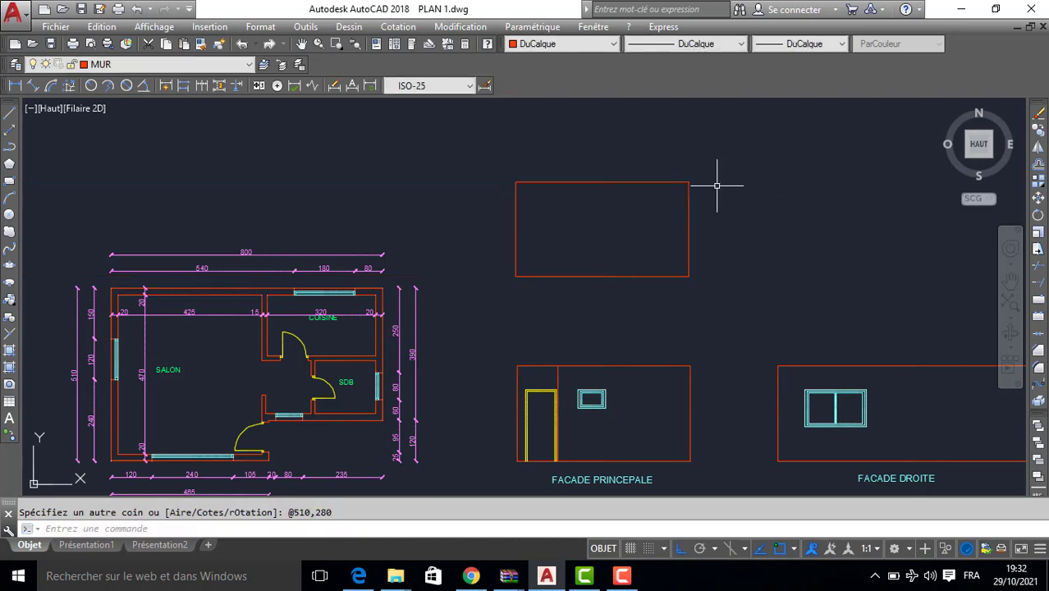
# - Explode the new rectangle into separate lines and check that its right edge selects on its own
pyautogui.click(636, 182)
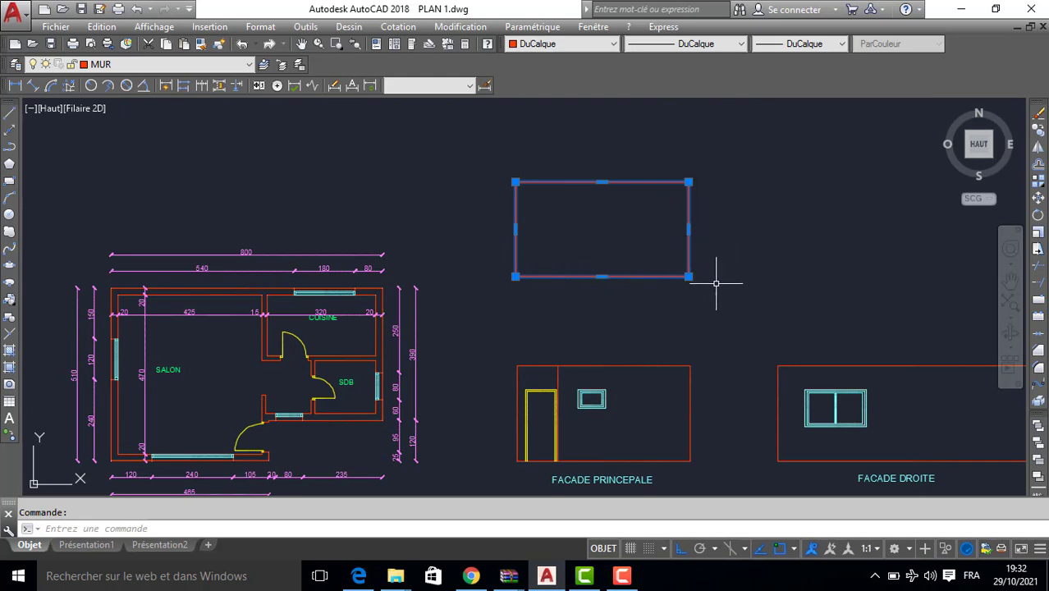
pyautogui.click(1038, 405)
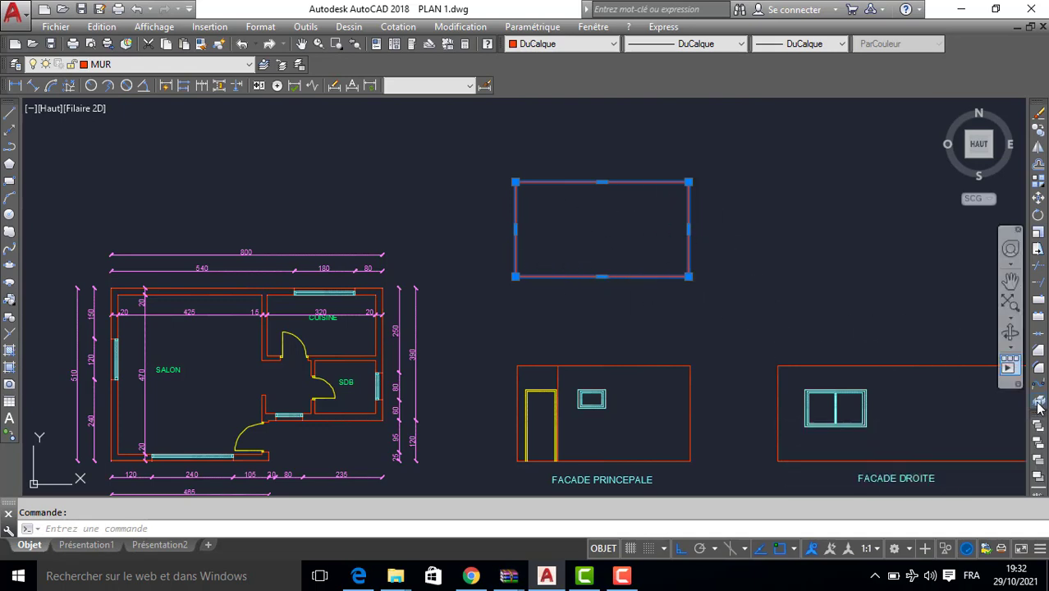
pyautogui.click(688, 223)
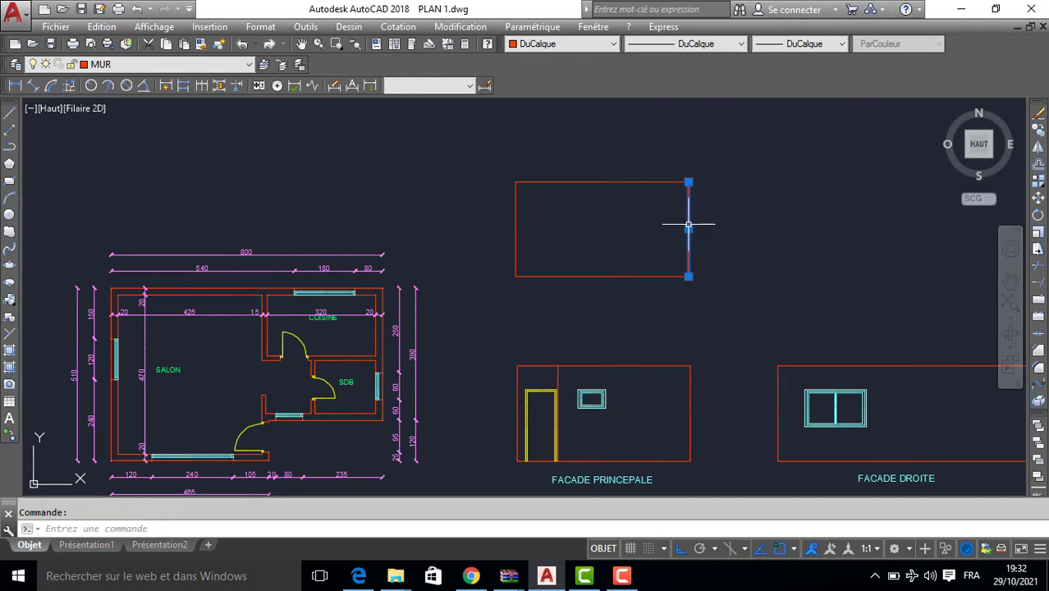
pyautogui.press('Escape')
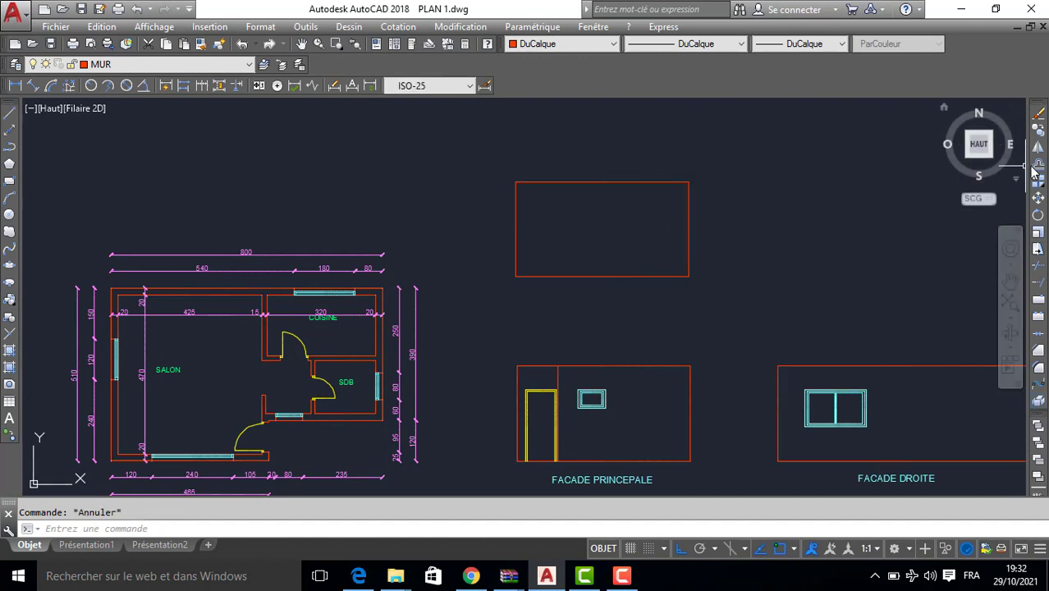
# - Offset the rectangle's right edge 250 inward
pyautogui.click(1038, 167)
pyautogui.scroll(5, 447, 312)
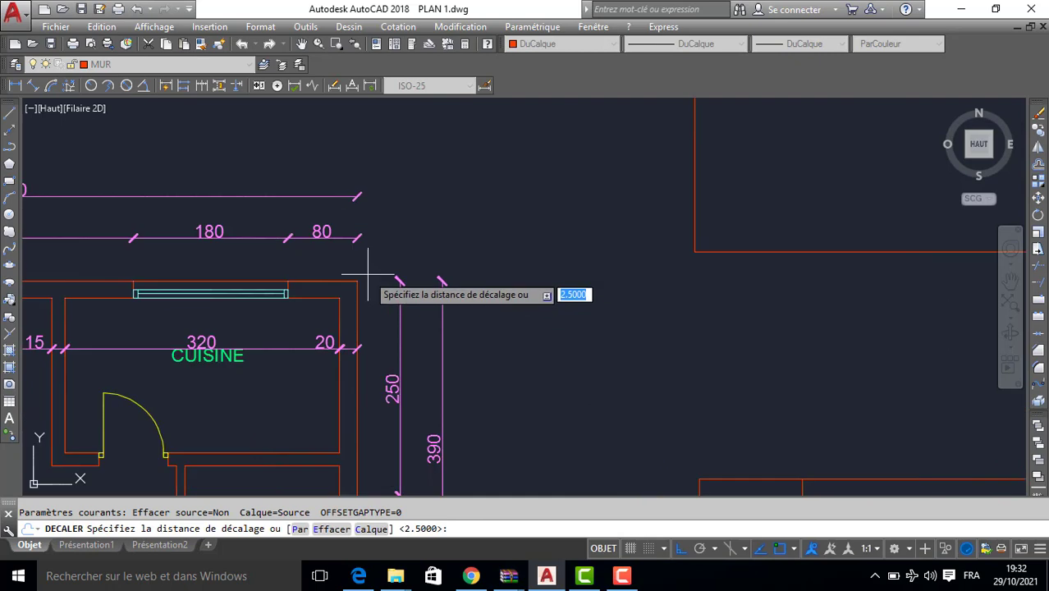
pyautogui.moveTo(371, 421); pyautogui.dragTo(365, 305, button='middle')
pyautogui.scroll(-2, 434, 335)
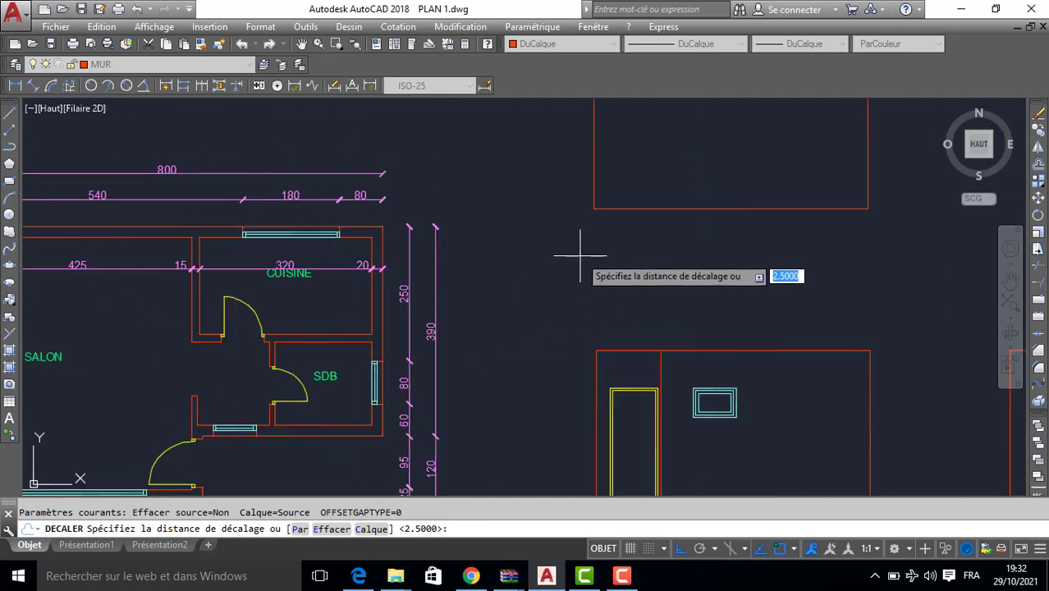
pyautogui.moveTo(577, 272); pyautogui.dragTo(420, 389, button='middle')
pyautogui.write('2')
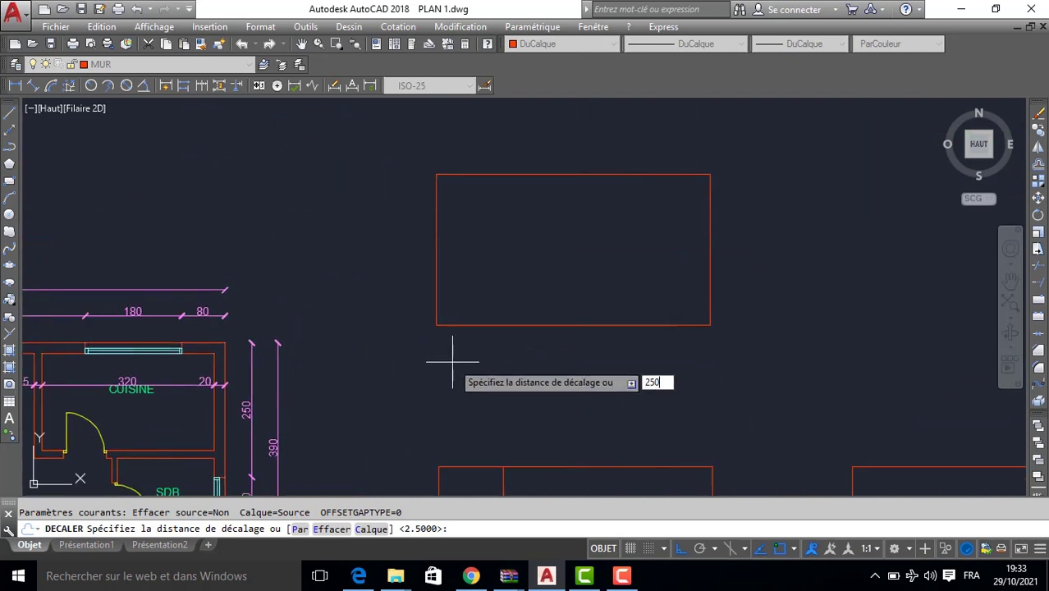
pyautogui.write('50')
pyautogui.press('Return')
pyautogui.click(708, 271)
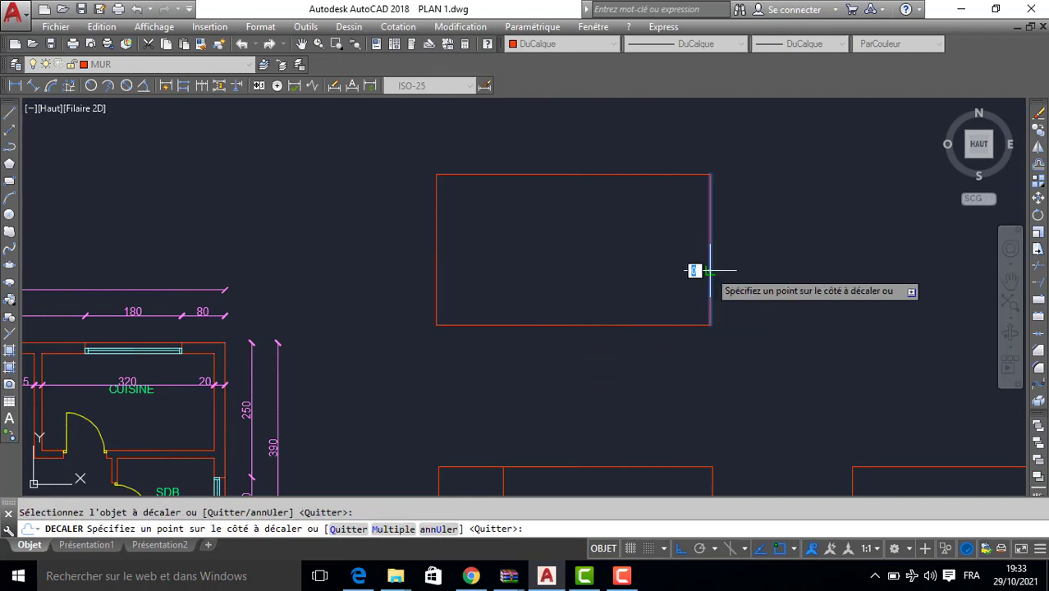
pyautogui.click(616, 265)
pyautogui.moveTo(515, 283); pyautogui.dragTo(452, 286, button='middle')
pyautogui.moveTo(269, 393); pyautogui.dragTo(252, 357, button='middle')
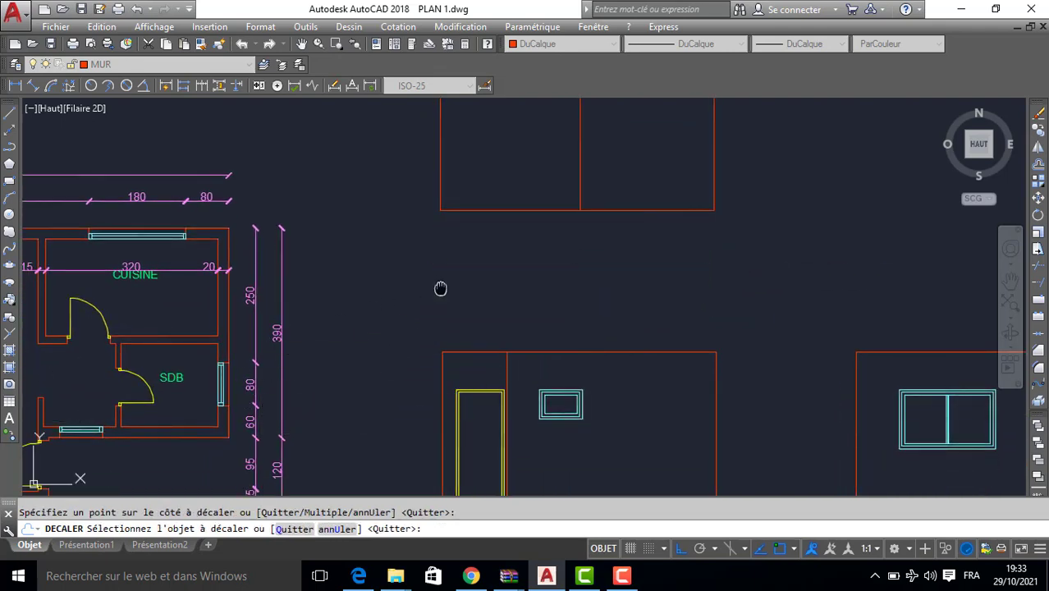
pyautogui.moveTo(439, 288); pyautogui.dragTo(447, 346, button='middle')
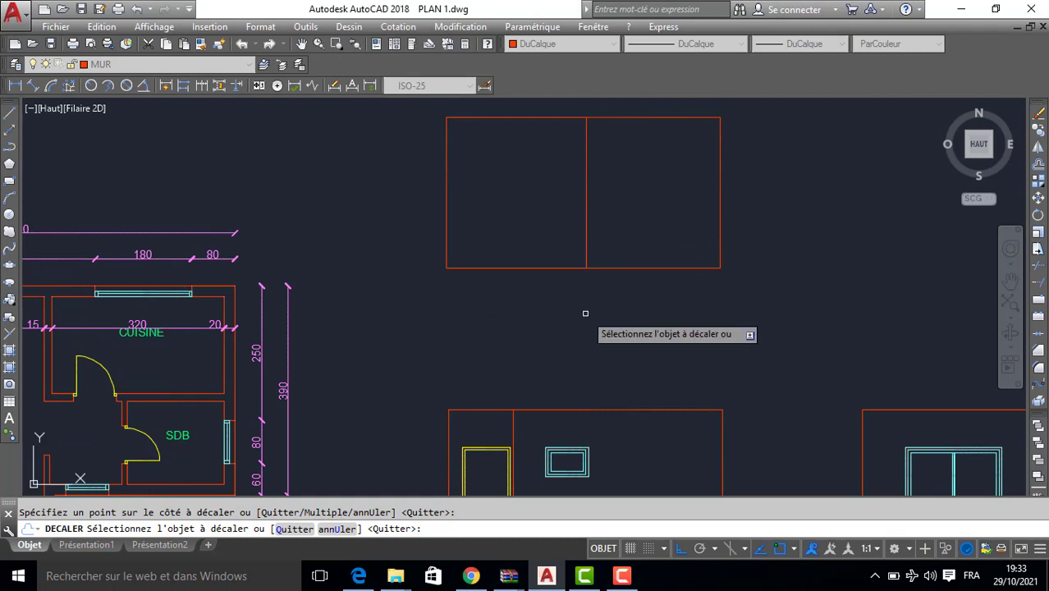
pyautogui.press('Return')
# - Offset the new inner vertical line 80 to the left, matching the bathroom window width on the plan
pyautogui.press('Return')
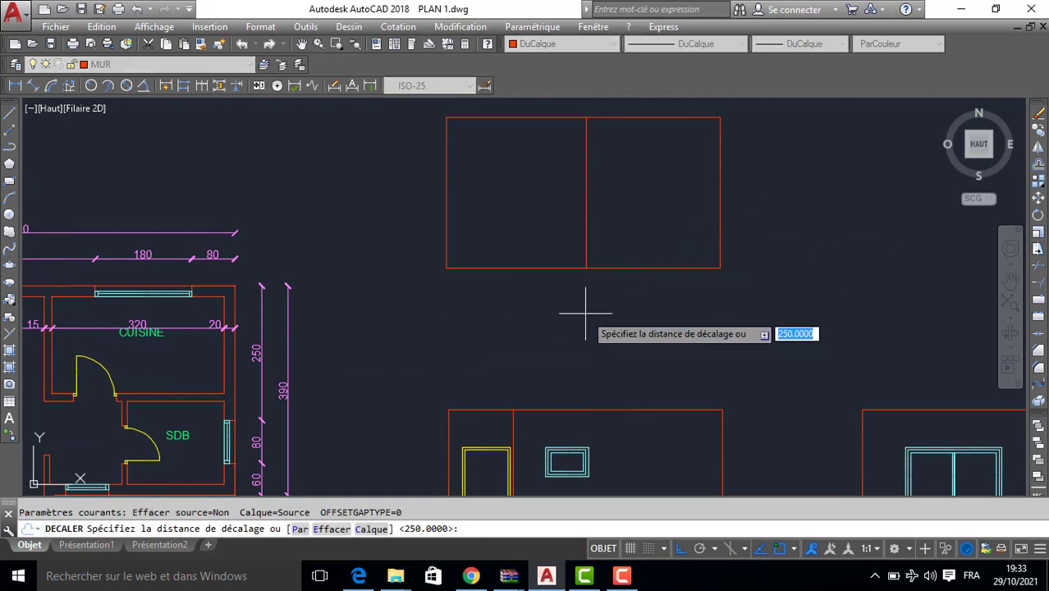
pyautogui.write('80')
pyautogui.press('Return')
pyautogui.click(586, 242)
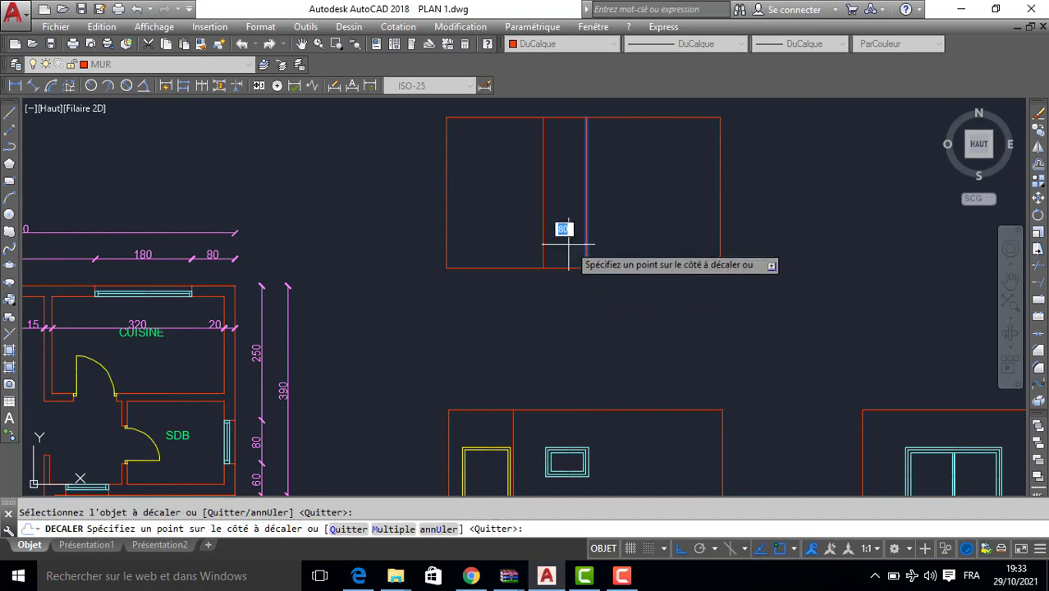
pyautogui.click(537, 240)
pyautogui.scroll(-3, 376, 318)
pyautogui.scroll(5, 321, 346)
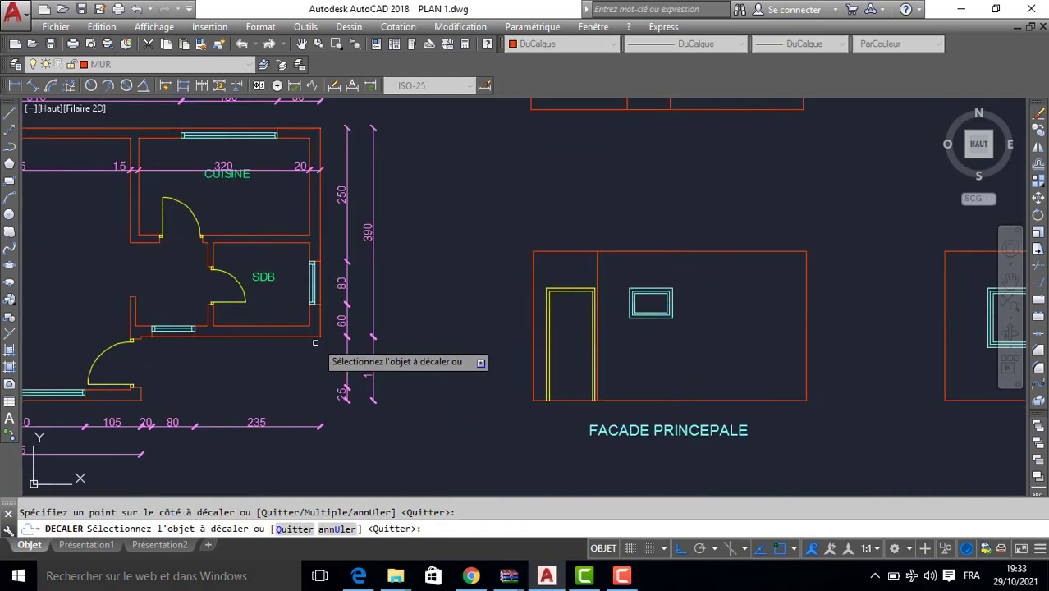
pyautogui.scroll(-3, 491, 280)
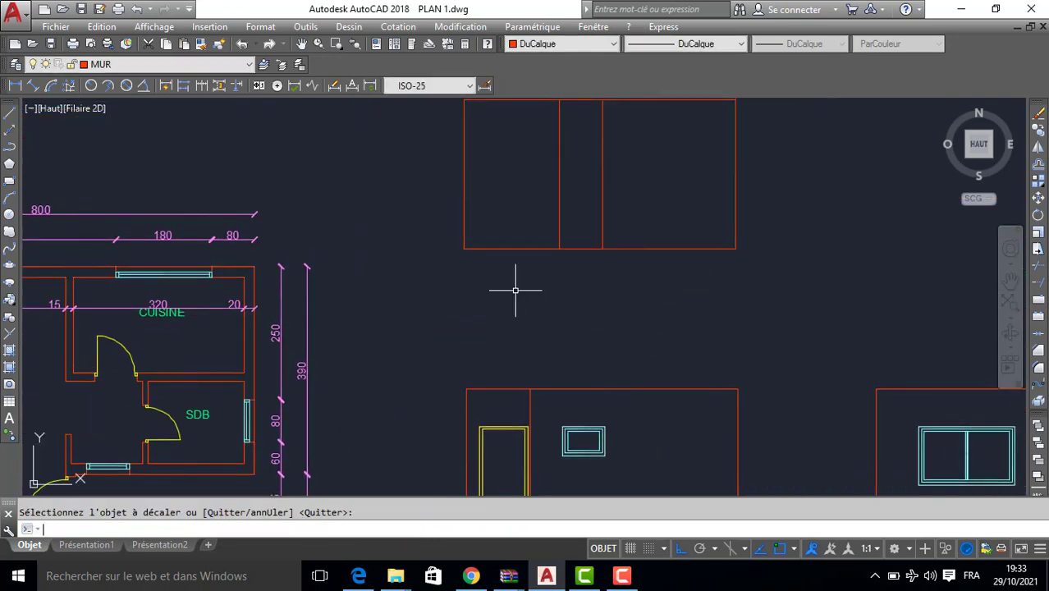
pyautogui.press('Return')
# - Offset the leftmost inner vertical line 60 further to the left
pyautogui.press('Return')
pyautogui.write('60')
pyautogui.press('Return')
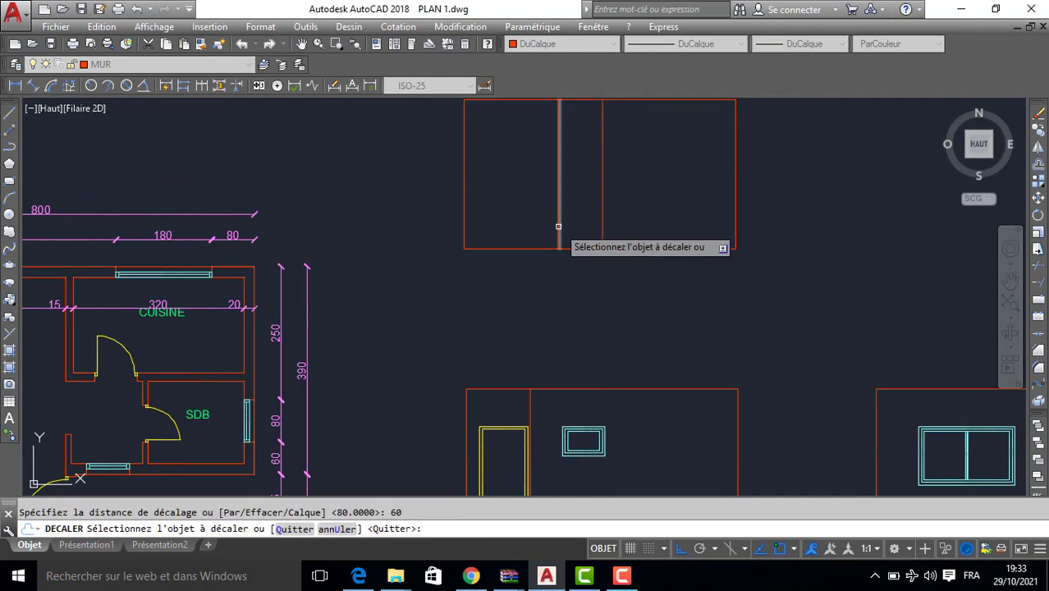
pyautogui.click(559, 230)
pyautogui.click(509, 223)
pyautogui.moveTo(403, 382); pyautogui.dragTo(422, 271, button='middle')
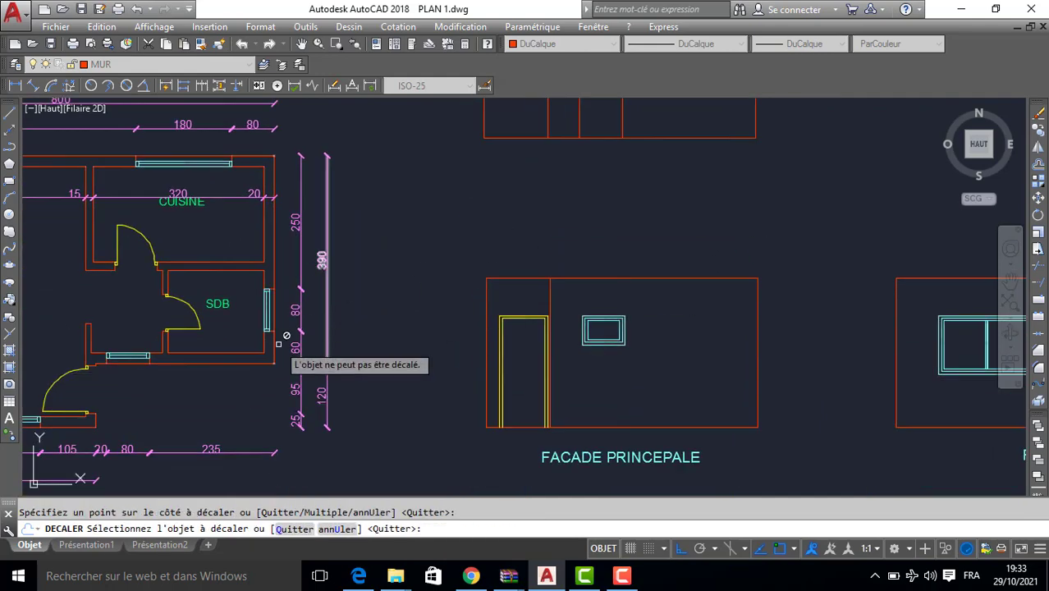
pyautogui.press('Return')
# - Offset the leftmost inner vertical line 95 toward the rectangle's left edge
pyautogui.press('Return')
pyautogui.moveTo(491, 183); pyautogui.dragTo(497, 342, button='middle')
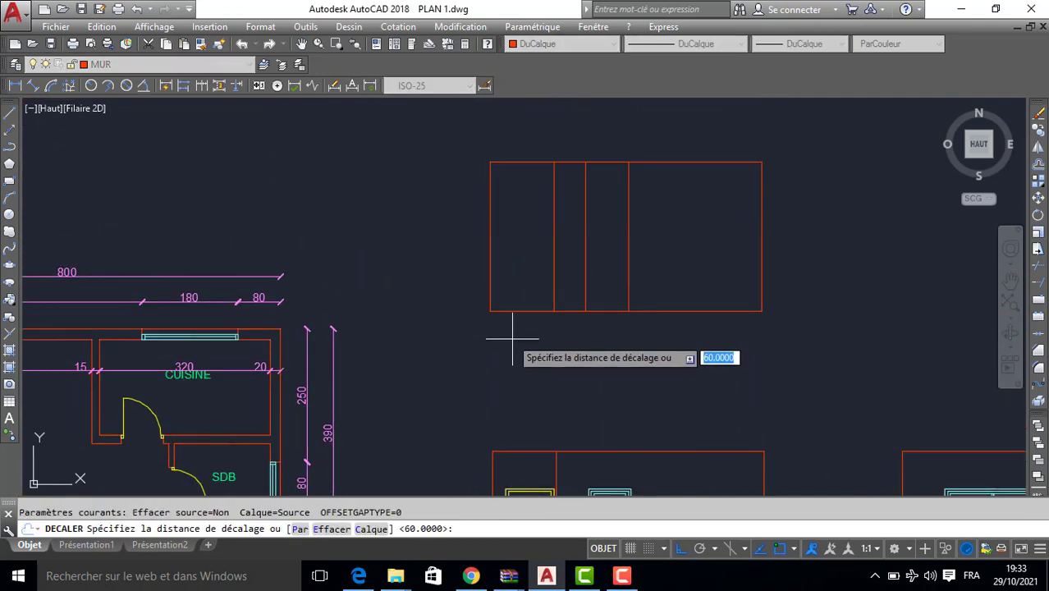
pyautogui.press('Return')
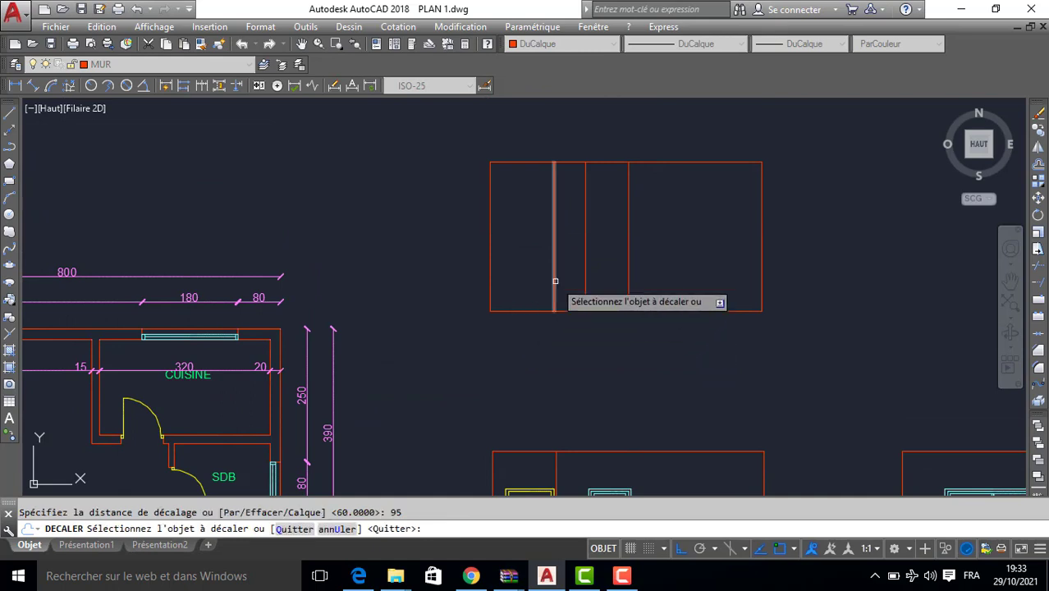
pyautogui.click(553, 235)
pyautogui.click(518, 282)
pyautogui.press('Return')
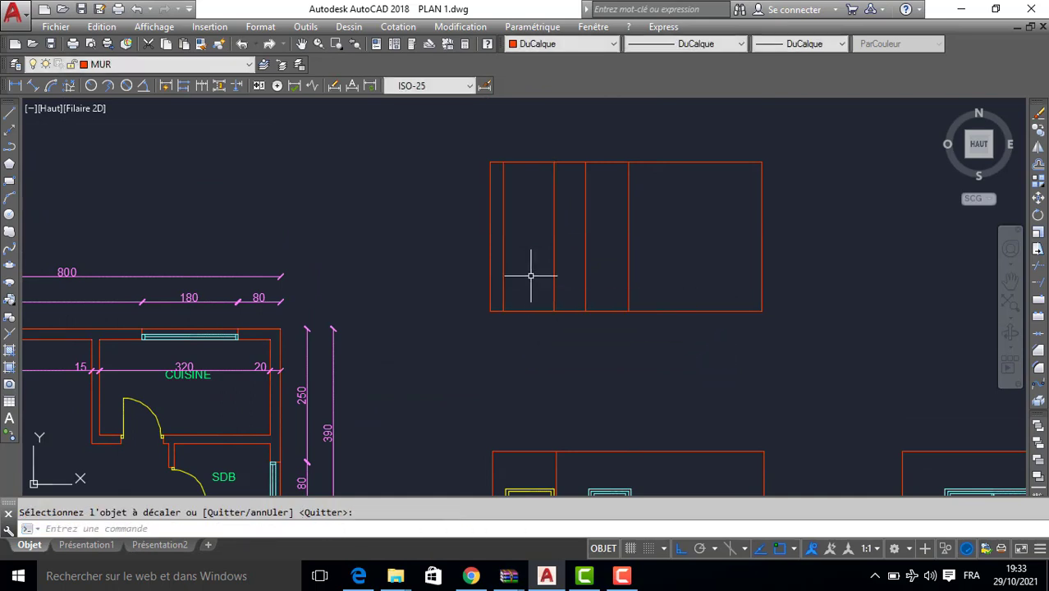
# - Offset the second inner vertical line from the left edge by 5 to the left
pyautogui.press('Return')
pyautogui.write('5')
pyautogui.press('Return')
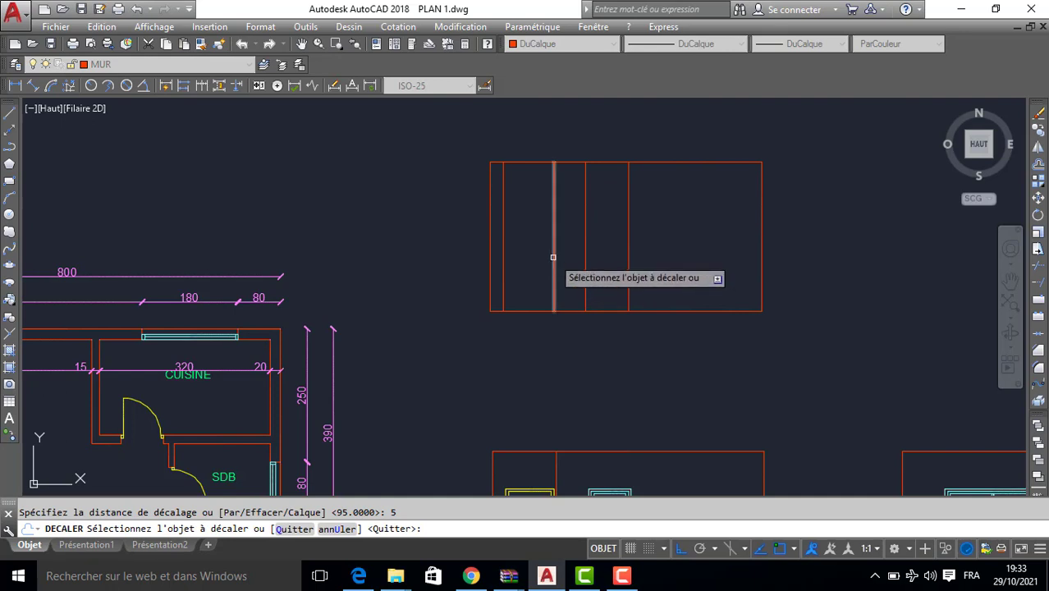
pyautogui.click(553, 258)
pyautogui.click(530, 271)
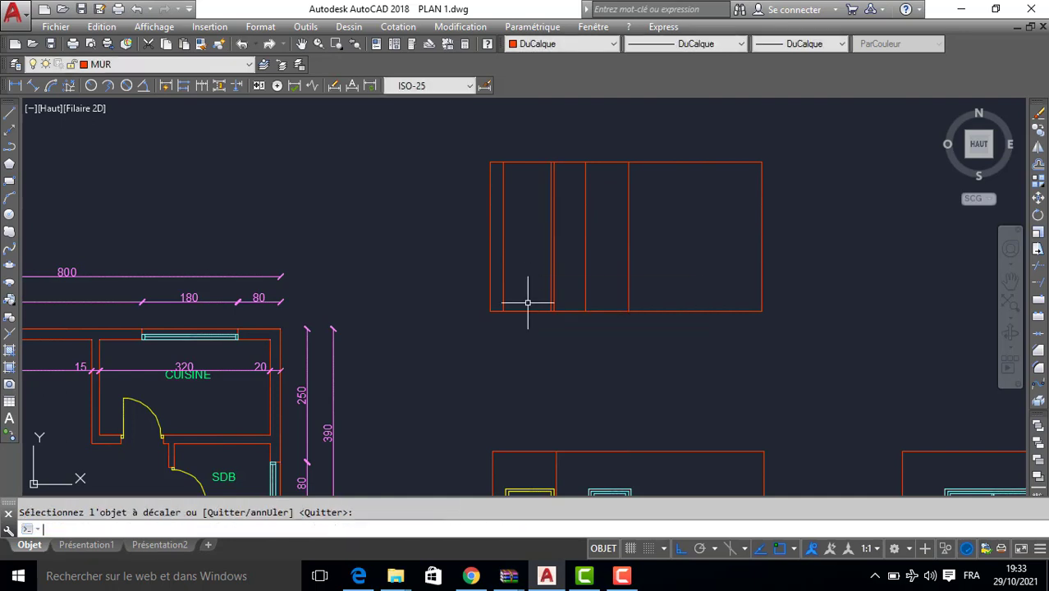
pyautogui.press('Return')
# - Offset the rectangle's bottom edge 100 upward
pyautogui.press('Return')
pyautogui.write('100')
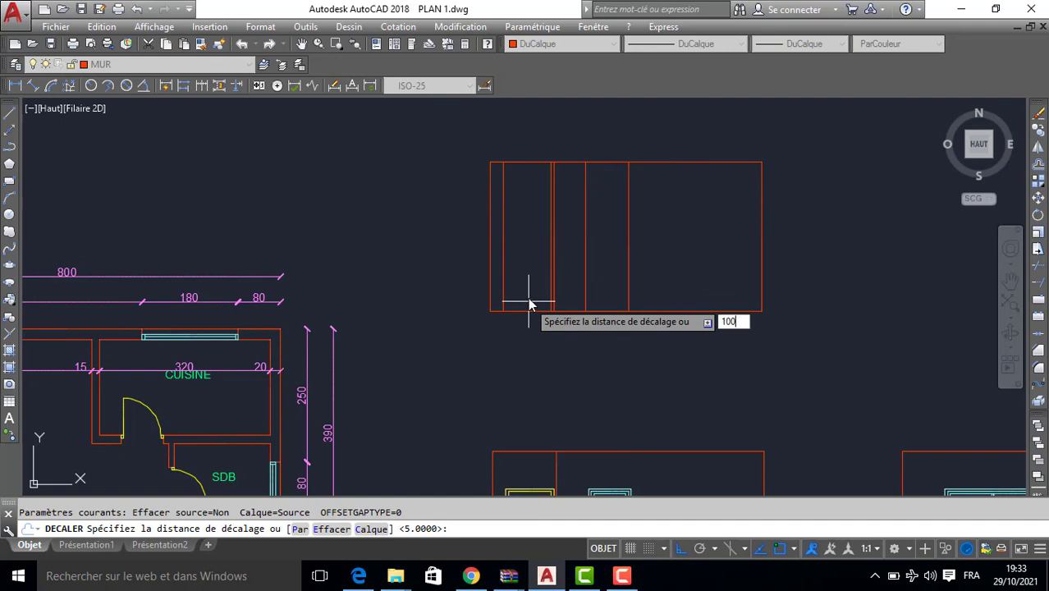
pyautogui.press('Return')
pyautogui.click(529, 310)
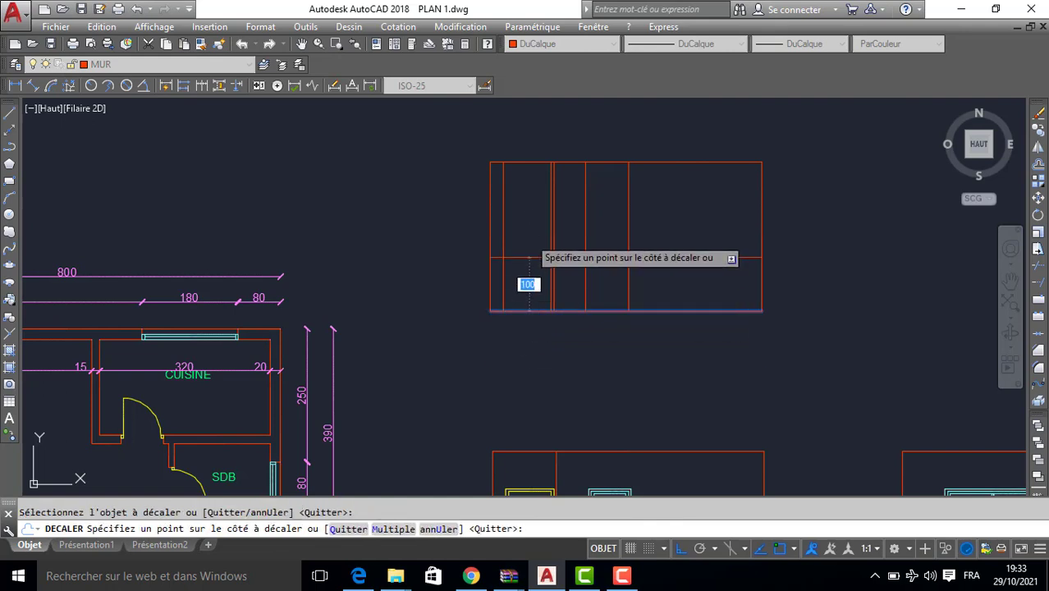
pyautogui.click(529, 286)
pyautogui.press('Return')
# - Offset the inner horizontal line 110 upward
pyautogui.press('Return')
pyautogui.write('110')
pyautogui.press('Return')
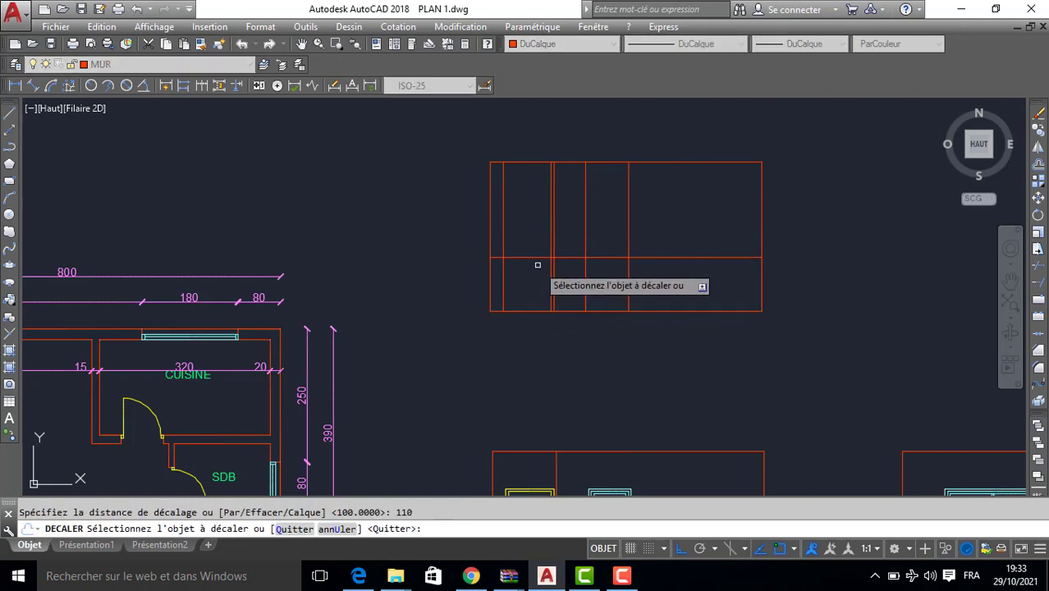
pyautogui.click(534, 257)
pyautogui.click(537, 234)
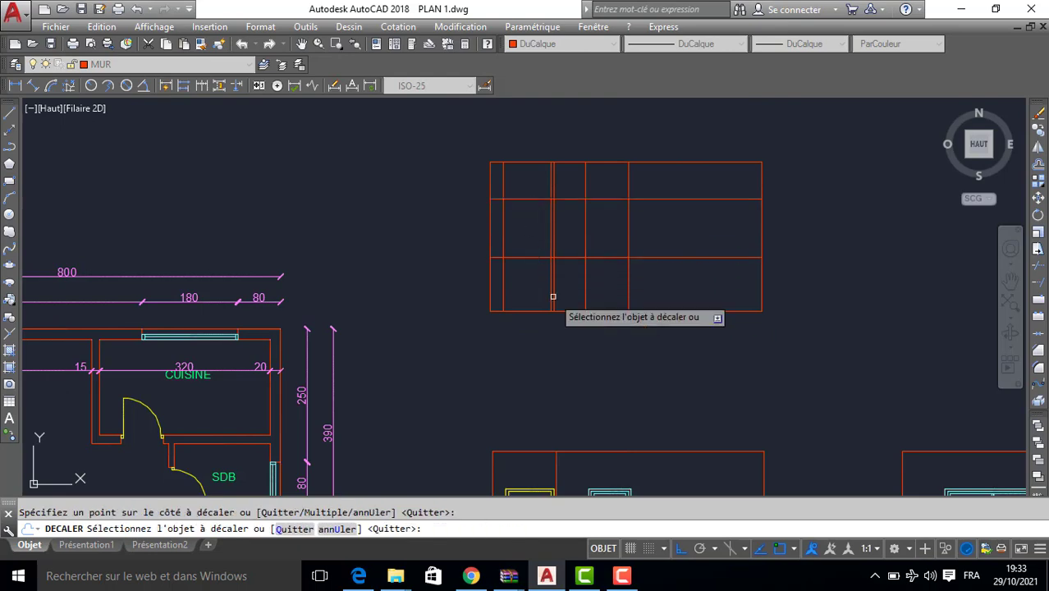
pyautogui.click(628, 579)
pyautogui.click(971, 515)
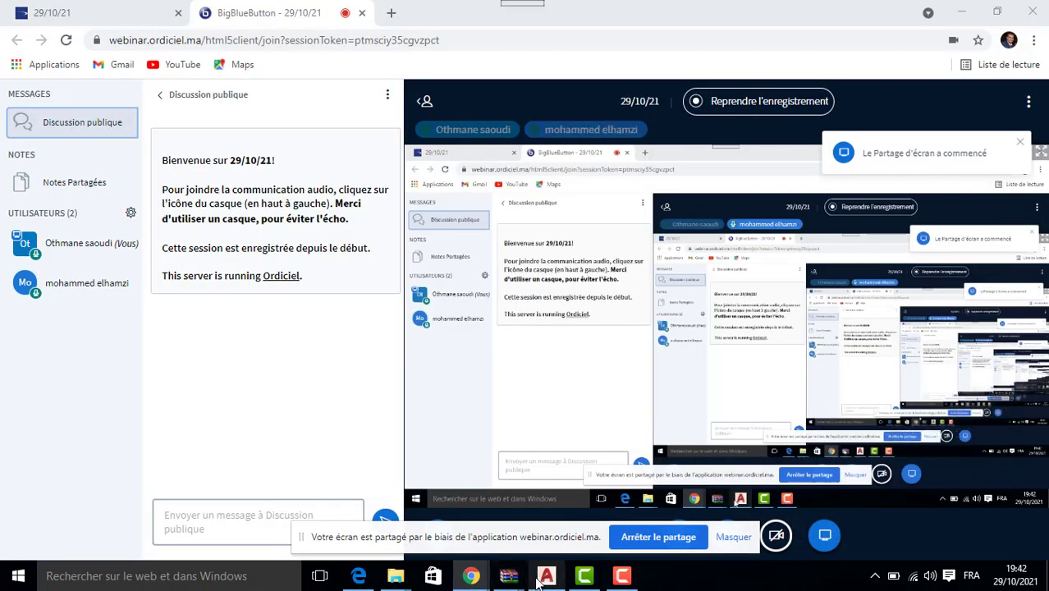
pyautogui.click(546, 575)
pyautogui.click(737, 542)
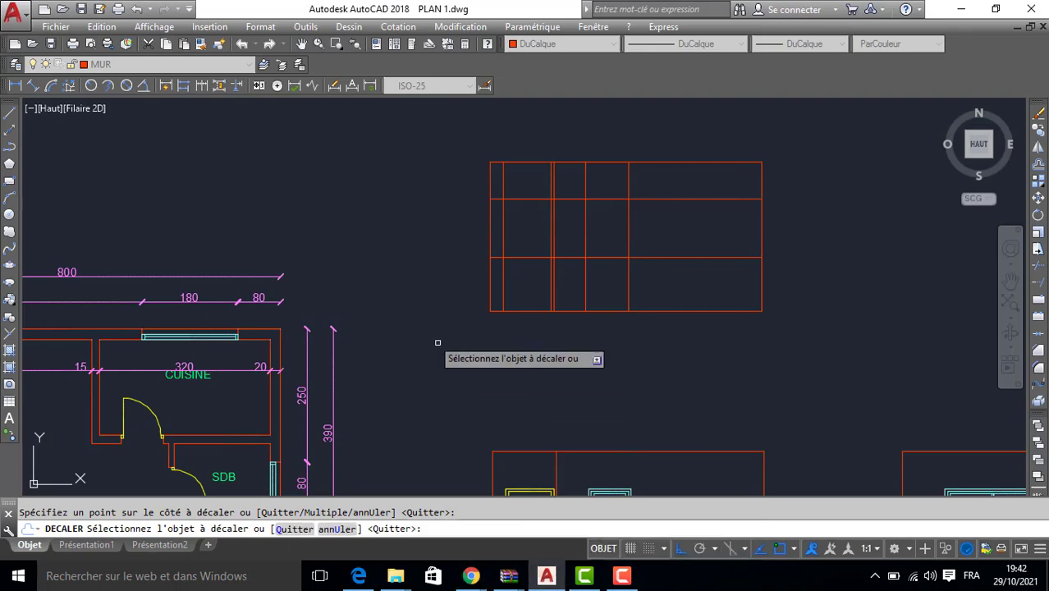
pyautogui.scroll(-2, 452, 301)
pyautogui.moveTo(452, 306); pyautogui.dragTo(505, 239, button='middle')
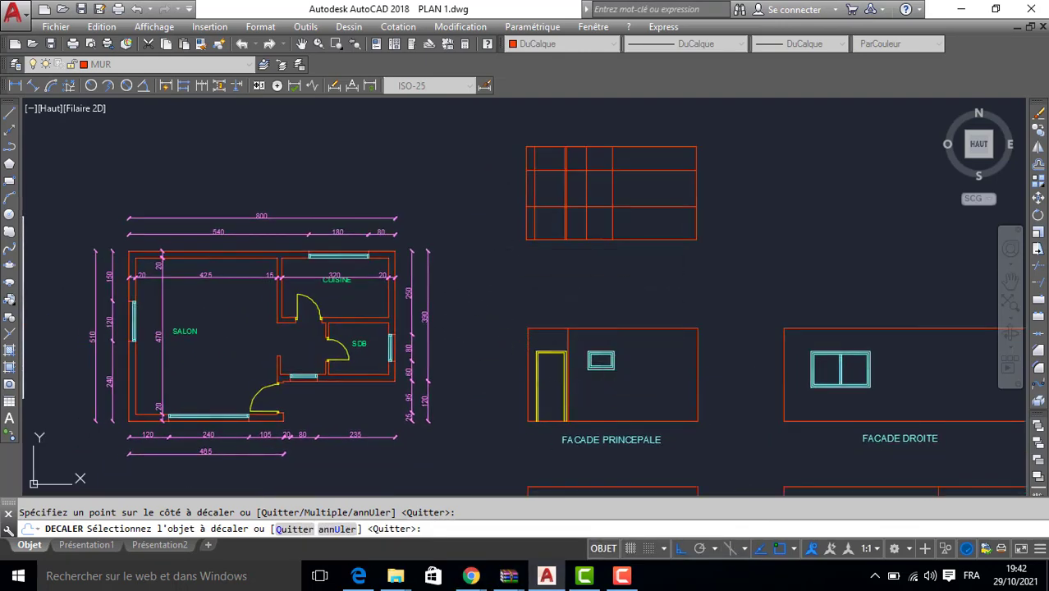
# - Trim the horizontal lines beside the new view's window opening and the vertical lines below it
pyautogui.press('Escape')
pyautogui.moveTo(639, 254); pyautogui.dragTo(642, 324, button='middle')
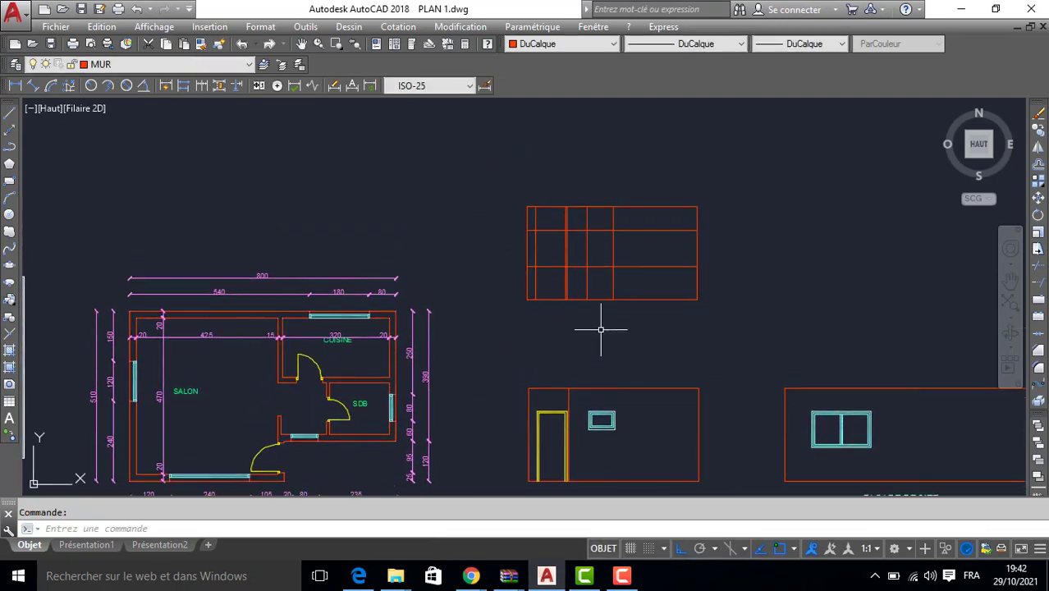
pyautogui.scroll(2, 609, 276)
pyautogui.moveTo(639, 327); pyautogui.dragTo(640, 361, button='middle')
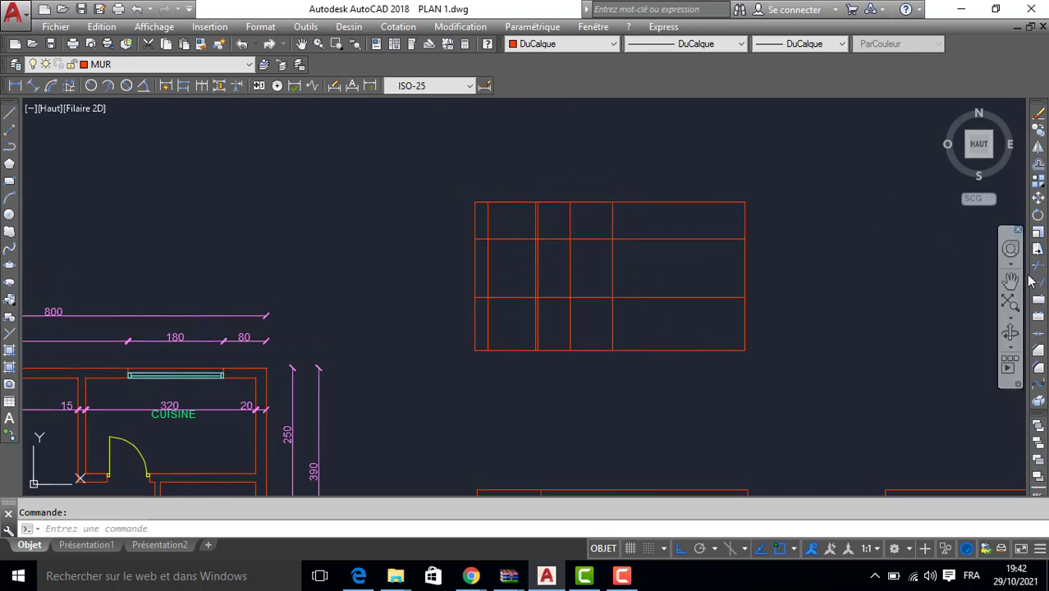
pyautogui.click(1036, 270)
pyautogui.press('Return')
pyautogui.click(707, 225)
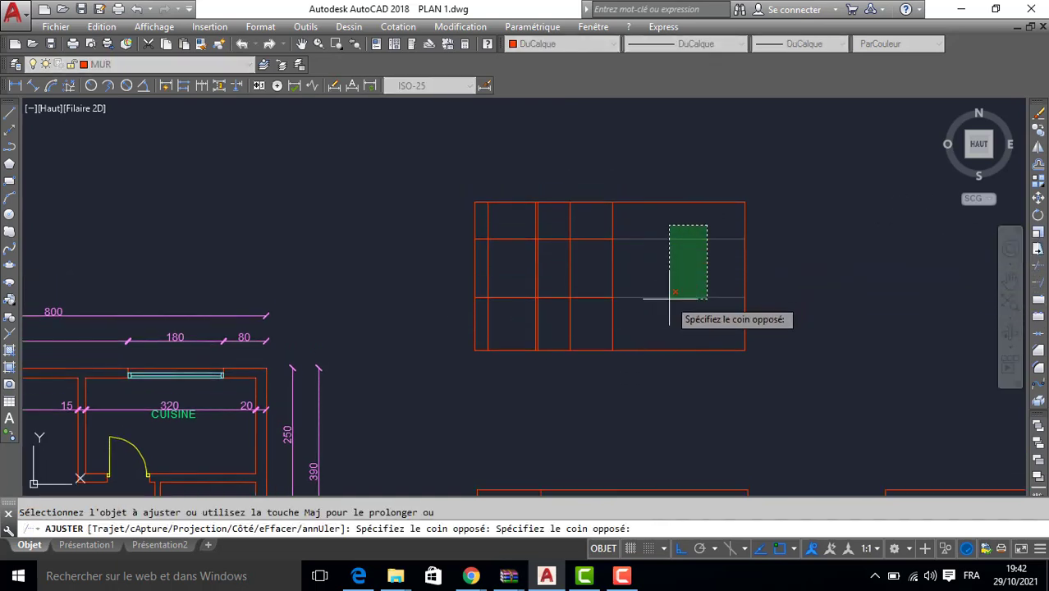
pyautogui.click(638, 314)
pyautogui.click(635, 312)
pyautogui.click(560, 315)
# - Trim the upper horizontal line between the door and window openings and the vertical lines above the window
pyautogui.click(557, 312)
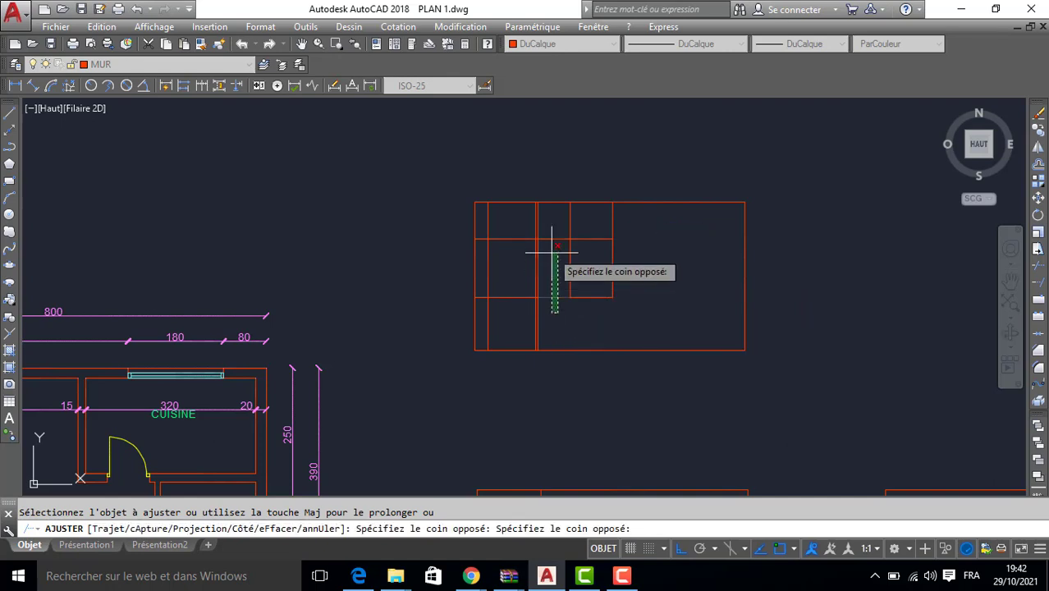
pyautogui.click(551, 223)
pyautogui.click(552, 217)
pyautogui.click(625, 225)
# - Trim the door opening's vertical lines above its top edge and the horizontal lines to its left
pyautogui.scroll(4, 514, 227)
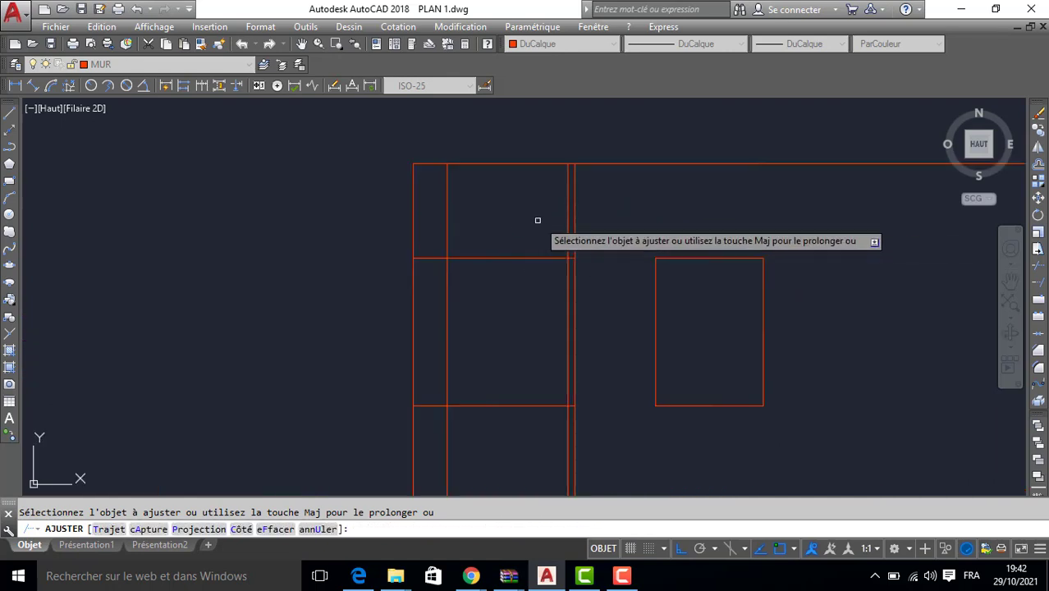
pyautogui.click(566, 218)
pyautogui.click(453, 227)
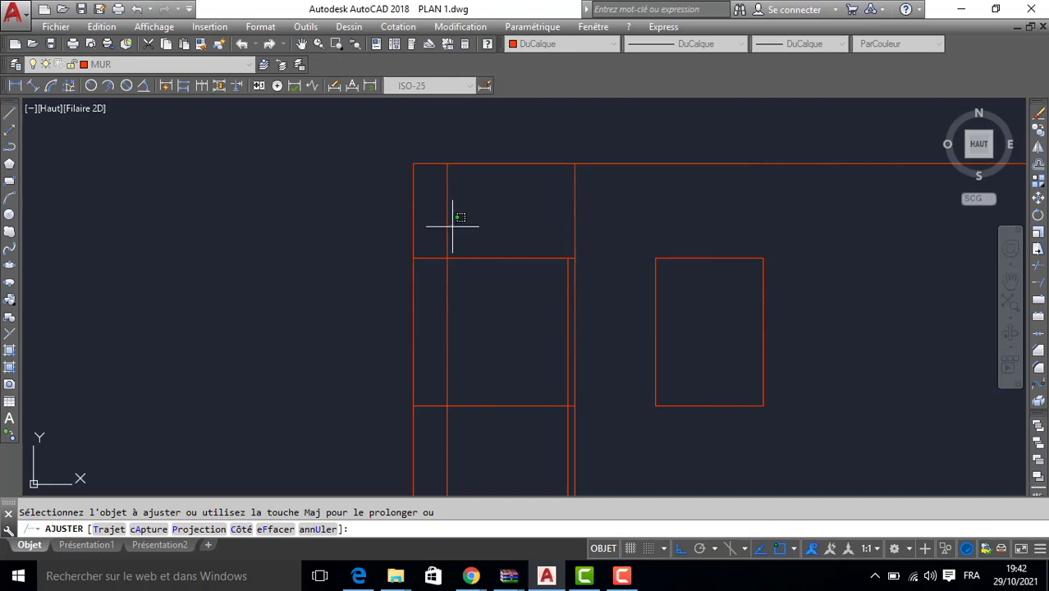
pyautogui.click(434, 239)
pyautogui.click(433, 239)
pyautogui.click(432, 426)
# - Trim the horizontal line crossing the door opening and the stub beside its top corner, and erase the leftover short segment
pyautogui.scroll(2, 535, 406)
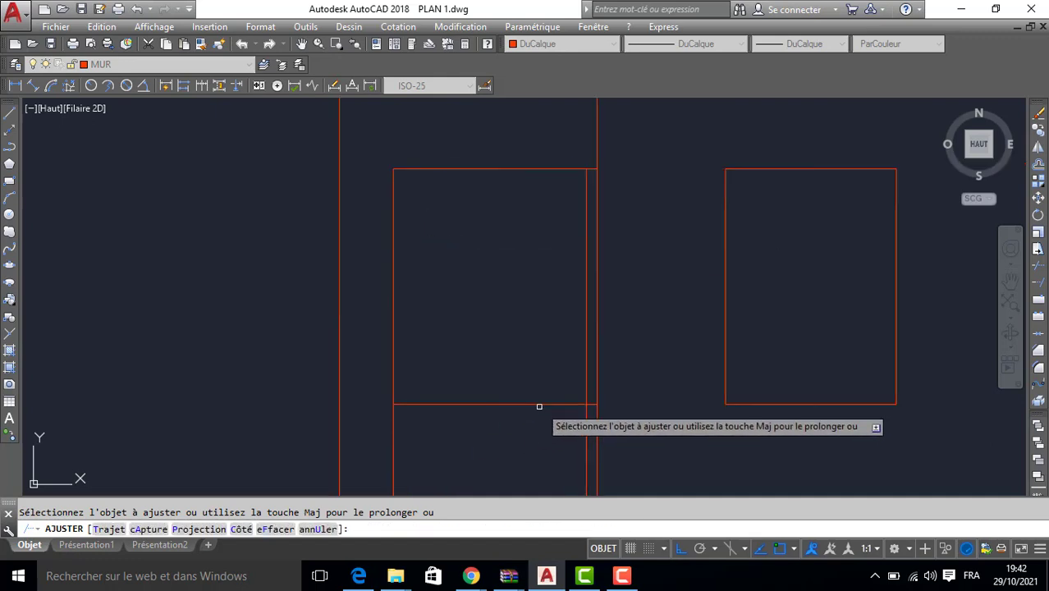
pyautogui.click(558, 397)
pyautogui.click(549, 406)
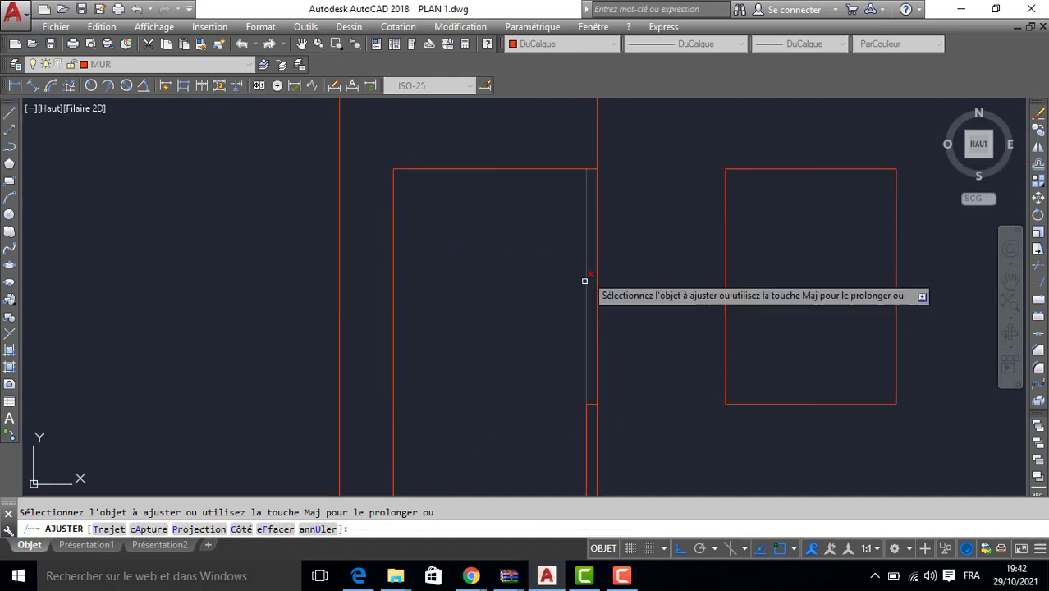
pyautogui.click(597, 170)
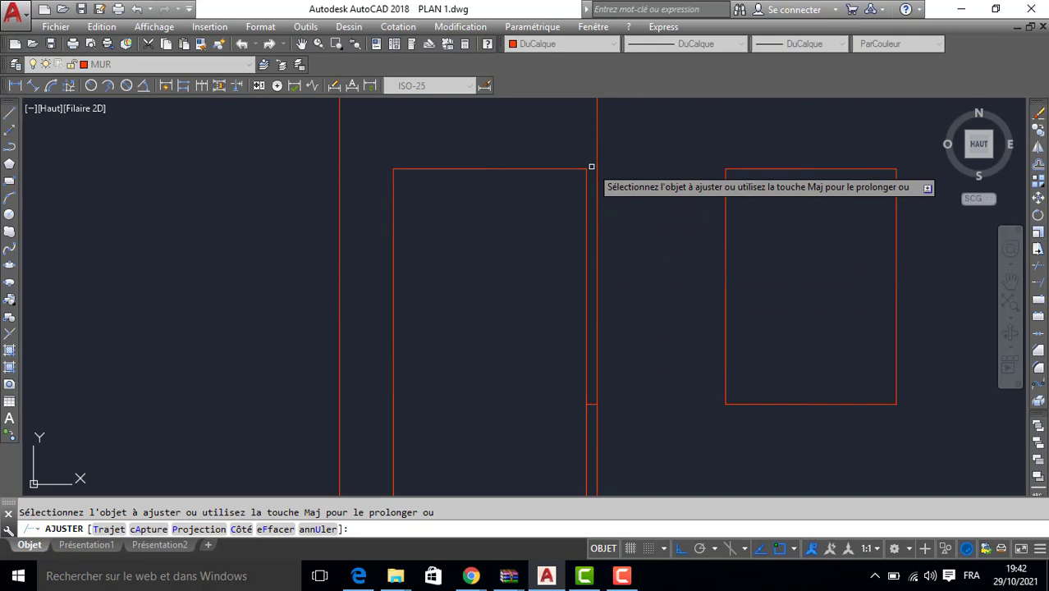
pyautogui.press('Escape')
pyautogui.click(544, 380)
pyautogui.click(608, 418)
pyautogui.press('Delete')
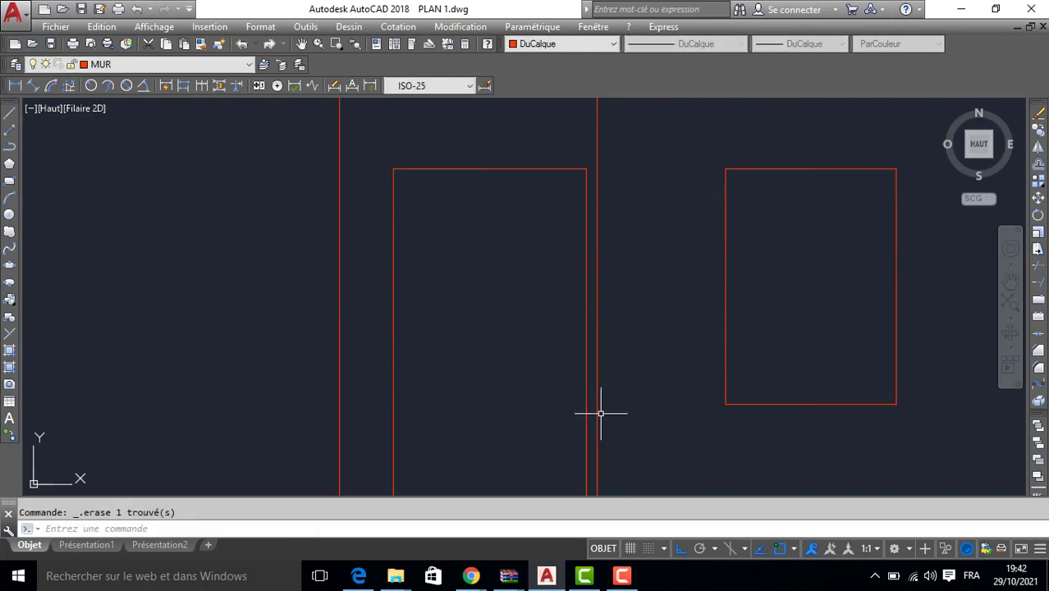
pyautogui.scroll(-4, 600, 414)
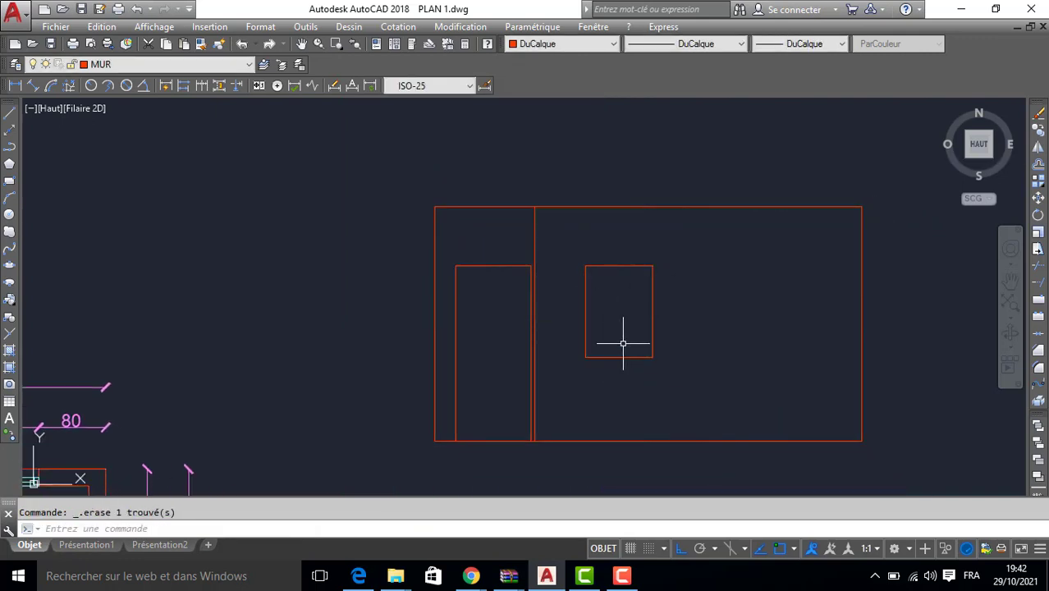
pyautogui.click(622, 348)
pyautogui.click(619, 361)
pyautogui.click(617, 357)
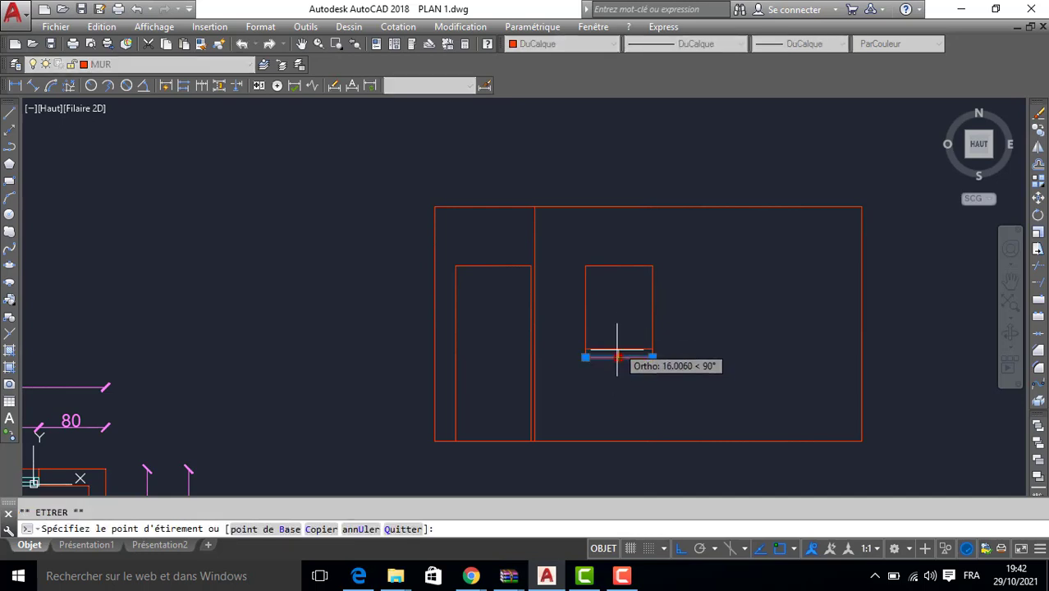
pyautogui.press('Escape')
pyautogui.press('Escape')
# - Move the window opening's bottom line 55 upward
pyautogui.click(617, 358)
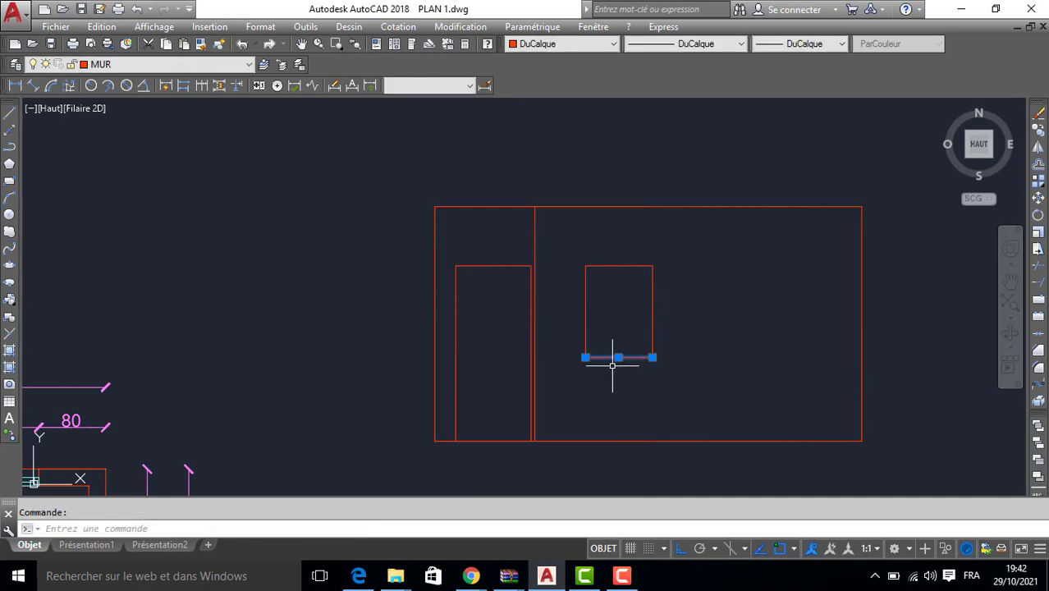
pyautogui.click(618, 357)
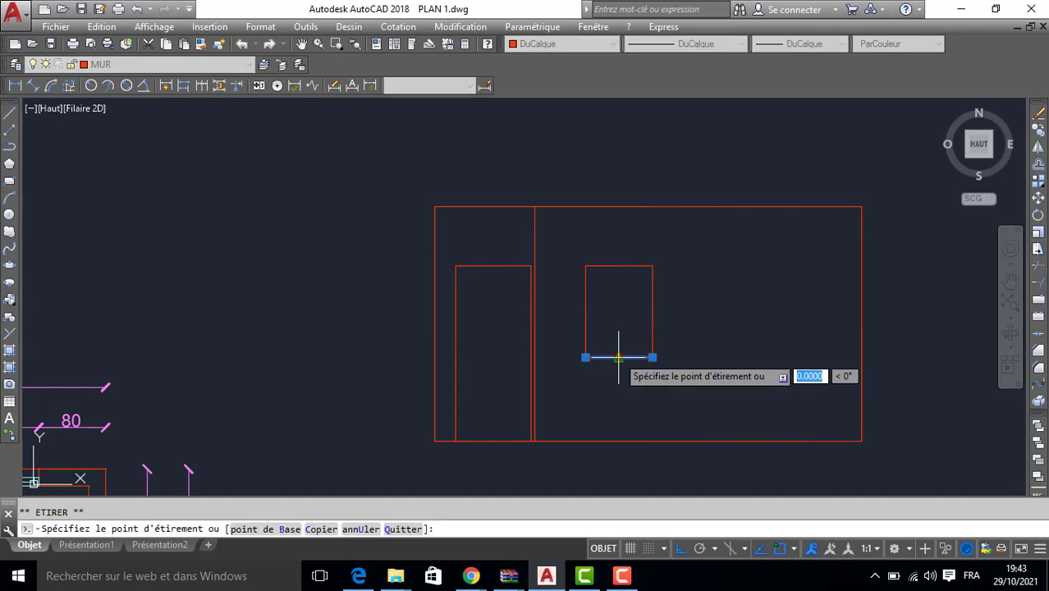
pyautogui.write('55')
pyautogui.press('Return')
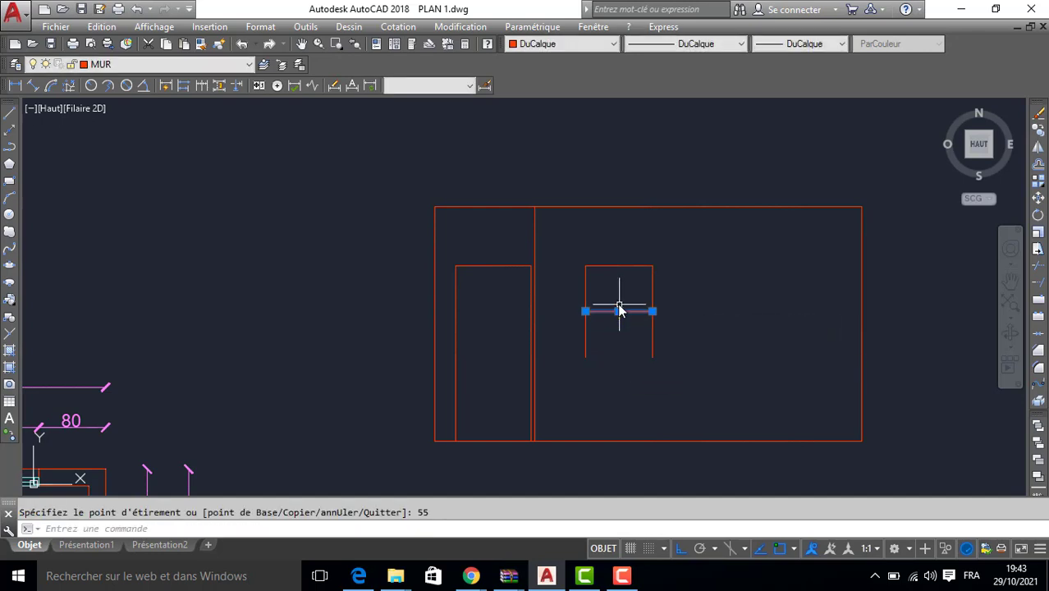
pyautogui.press('Escape')
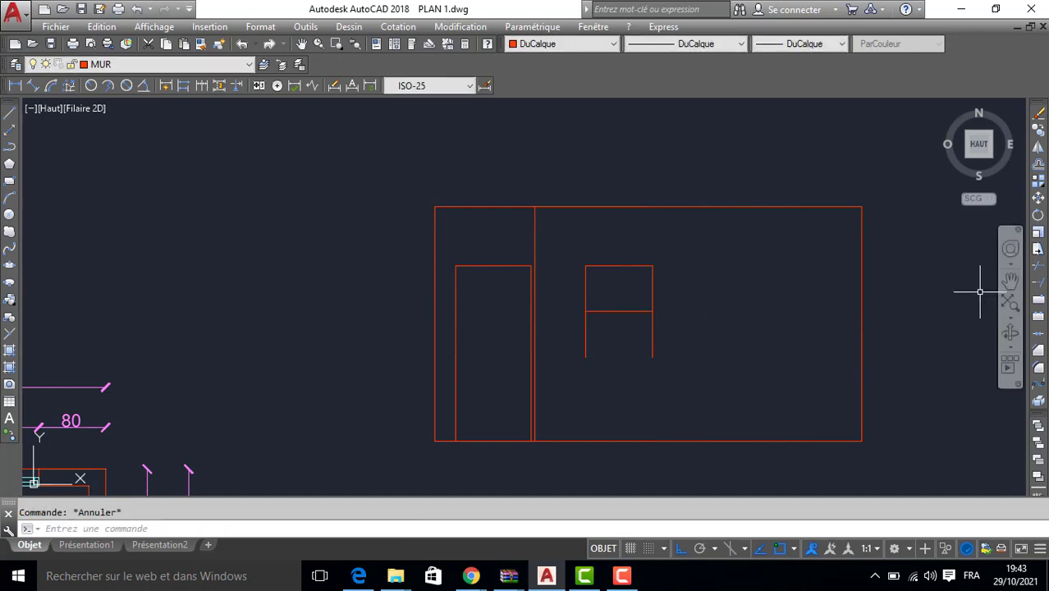
# - Trim the two vertical line ends hanging below the window opening's bottom line
pyautogui.click(1038, 267)
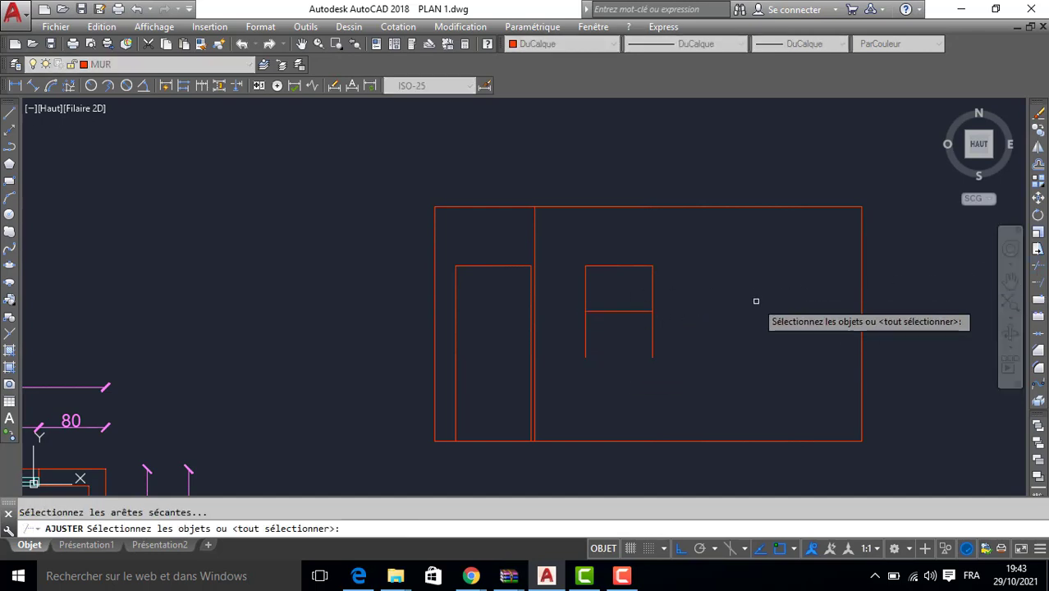
pyautogui.press('Return')
pyautogui.click(678, 329)
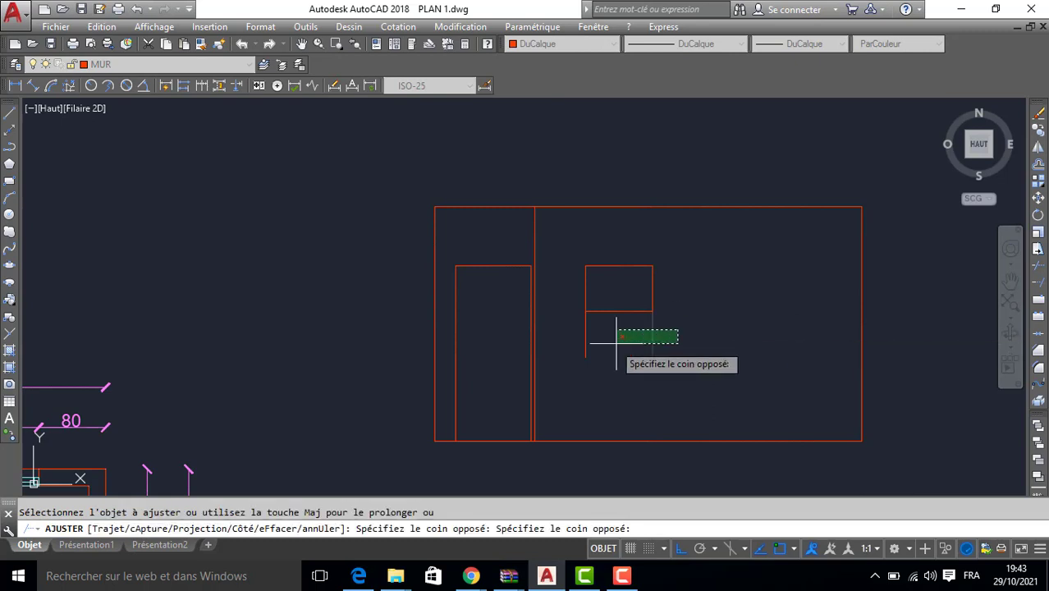
pyautogui.click(570, 356)
pyautogui.press('Escape')
# - Make FENETRE the current layer and draw a rectangle over the window opening from corner to corner
pyautogui.scroll(-2, 568, 353)
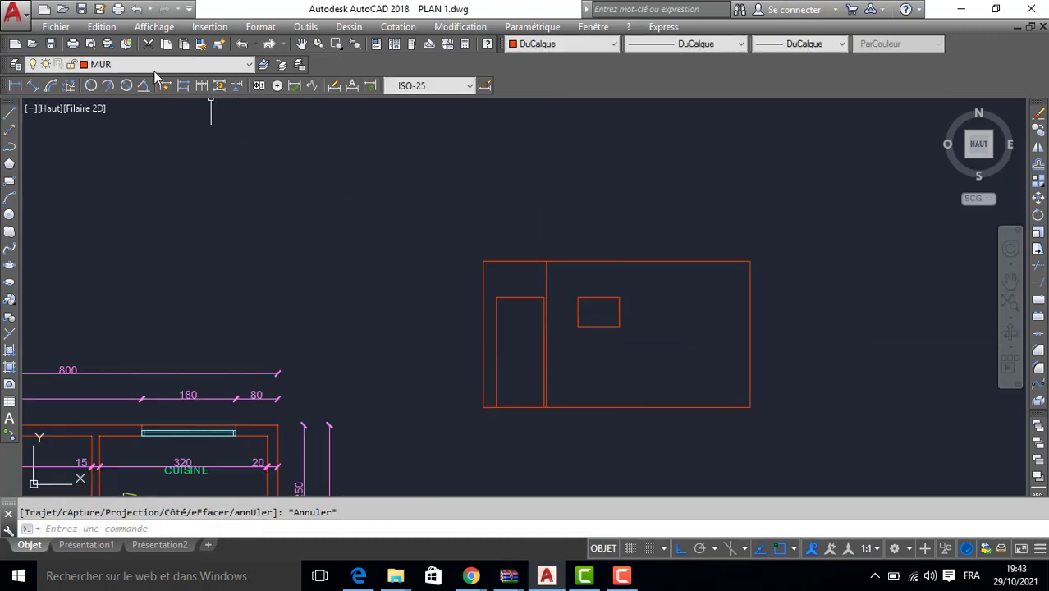
pyautogui.click(156, 67)
pyautogui.click(131, 116)
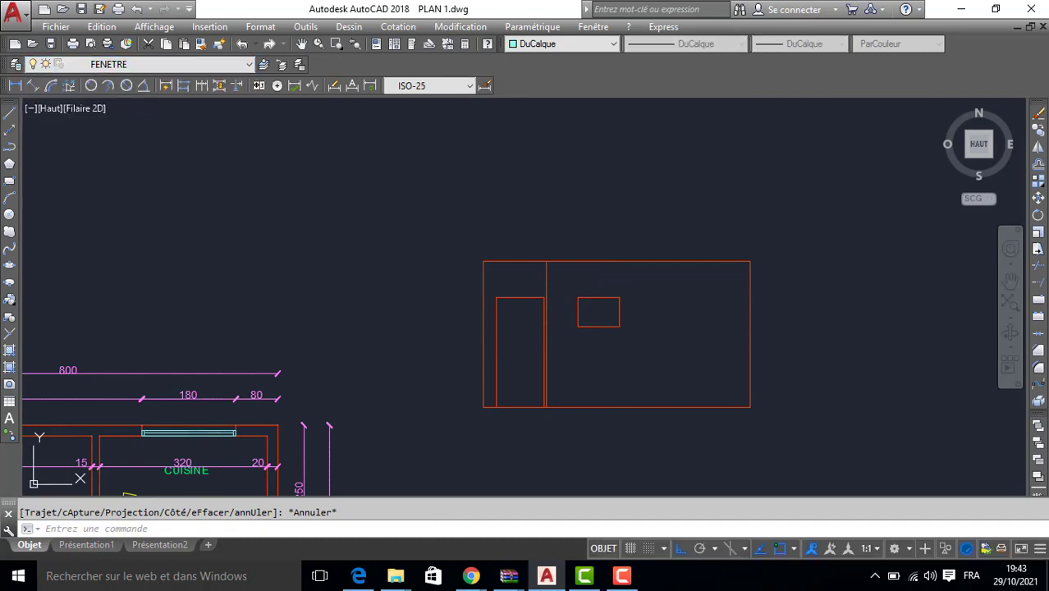
pyautogui.click(11, 183)
pyautogui.click(577, 325)
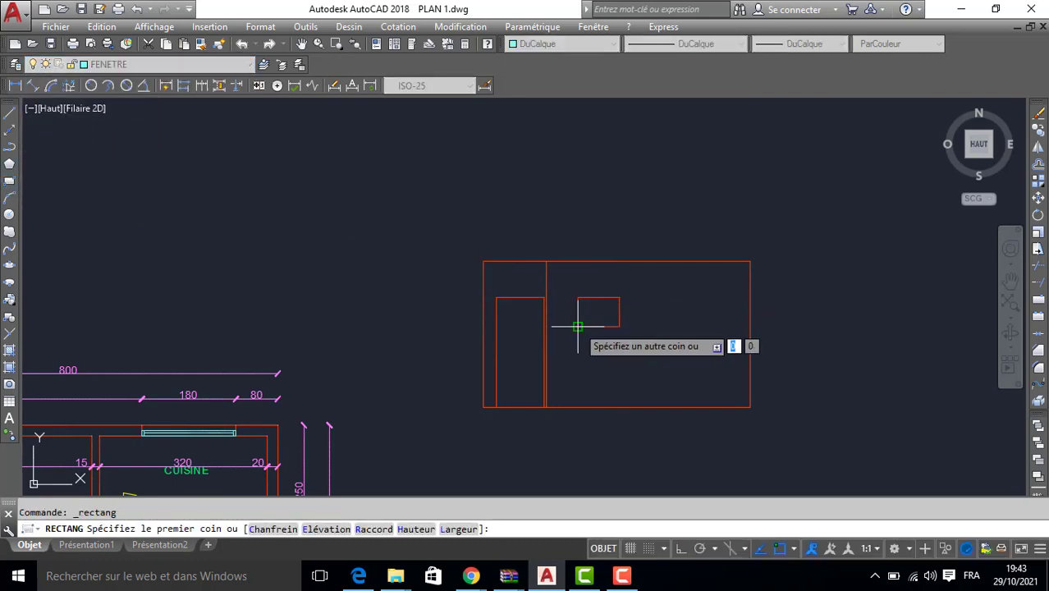
pyautogui.click(617, 299)
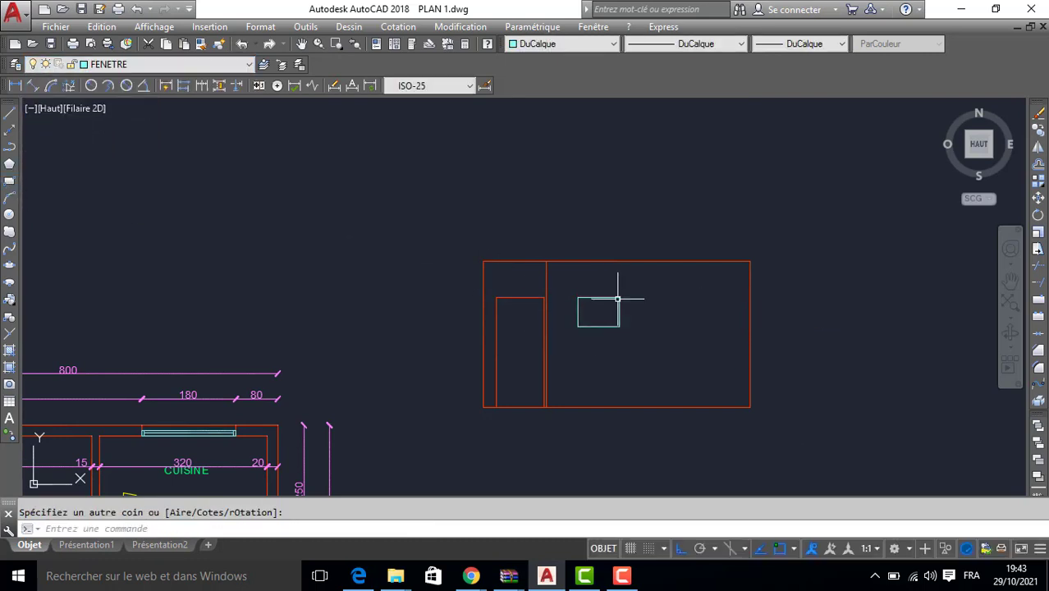
pyautogui.click(623, 579)
pyautogui.click(624, 579)
# - Make PORTE the current layer and trace the door opening's two sides and top with a polyline
pyautogui.scroll(4, 572, 317)
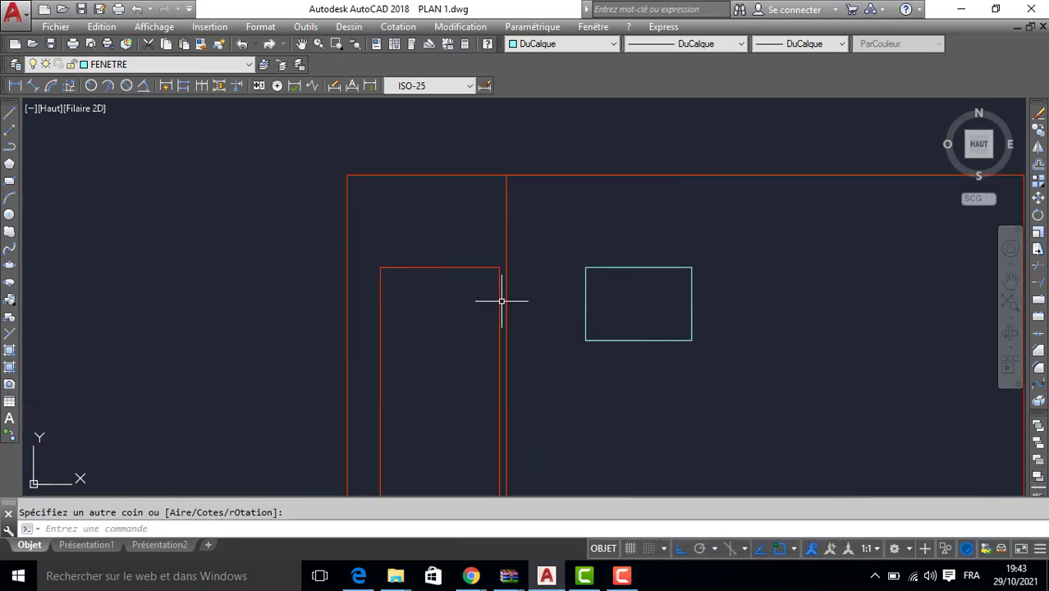
pyautogui.click(127, 64)
pyautogui.click(110, 142)
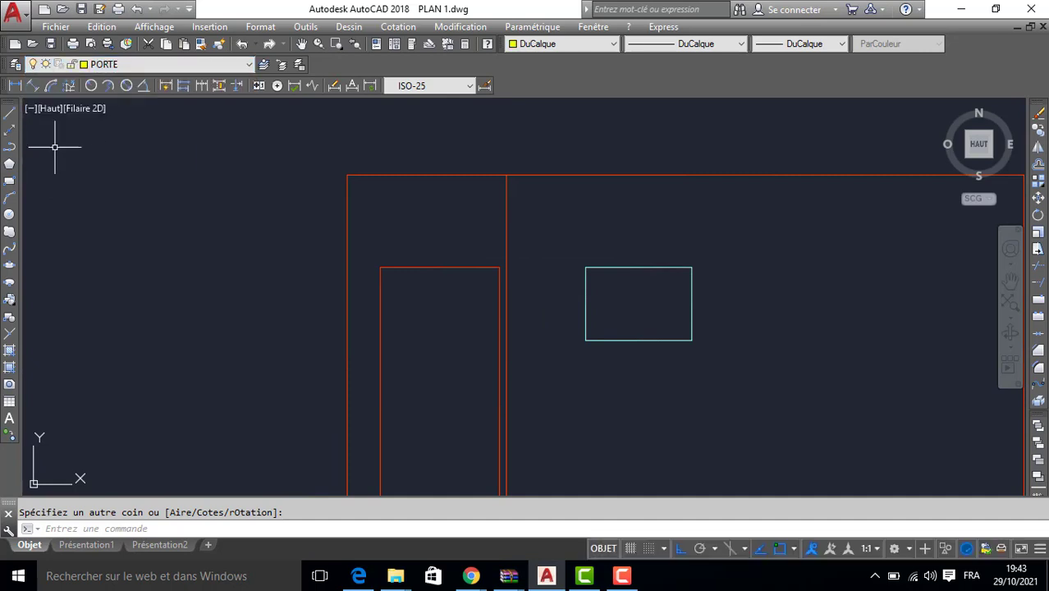
pyautogui.click(11, 148)
pyautogui.moveTo(384, 404); pyautogui.dragTo(410, 279, button='middle')
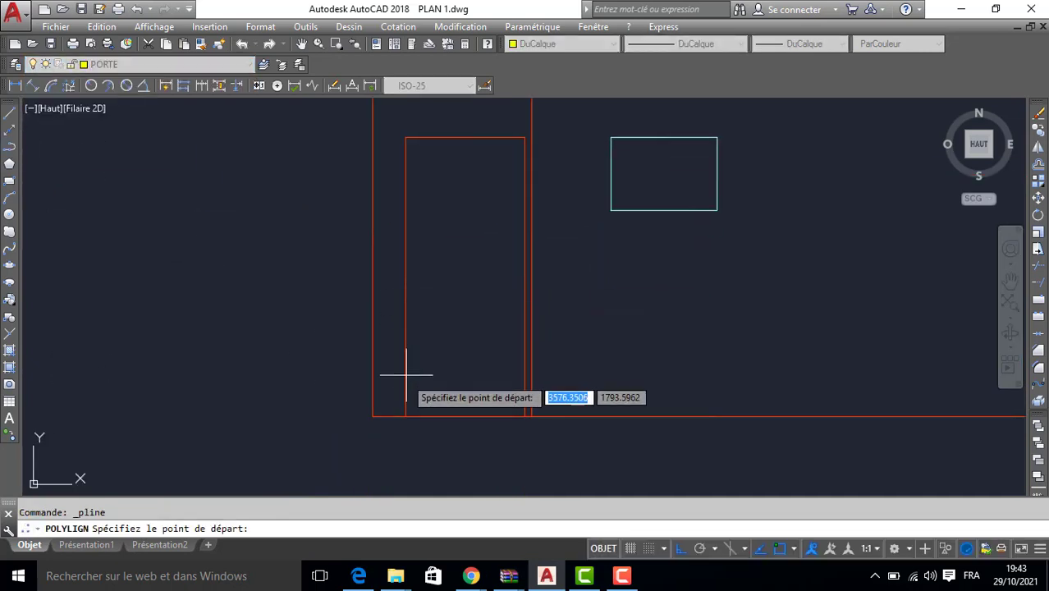
pyautogui.click(406, 417)
pyautogui.click(405, 137)
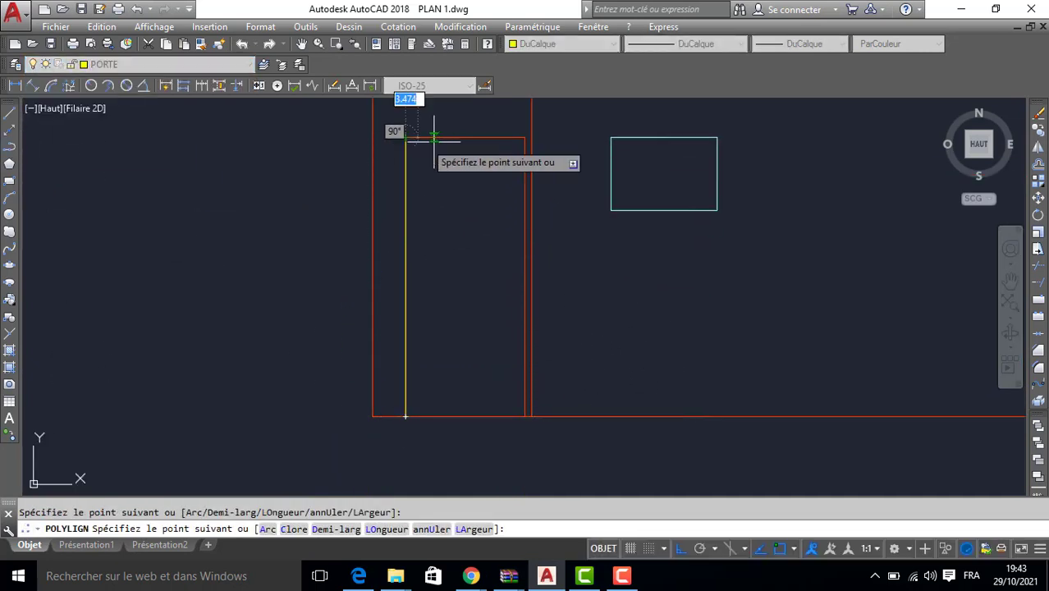
pyautogui.click(522, 137)
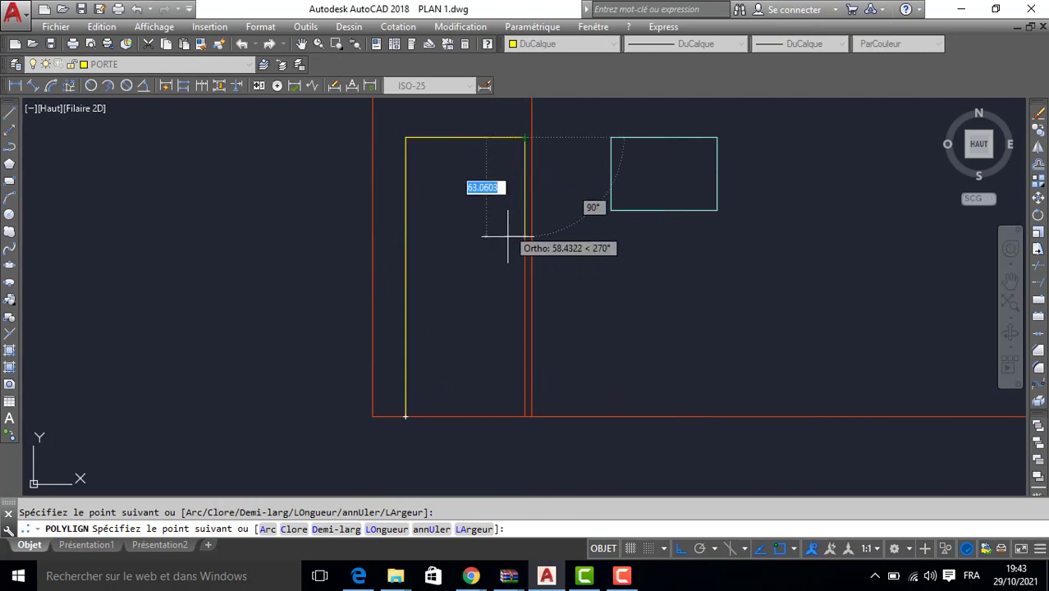
pyautogui.click(509, 402)
pyautogui.press('Escape')
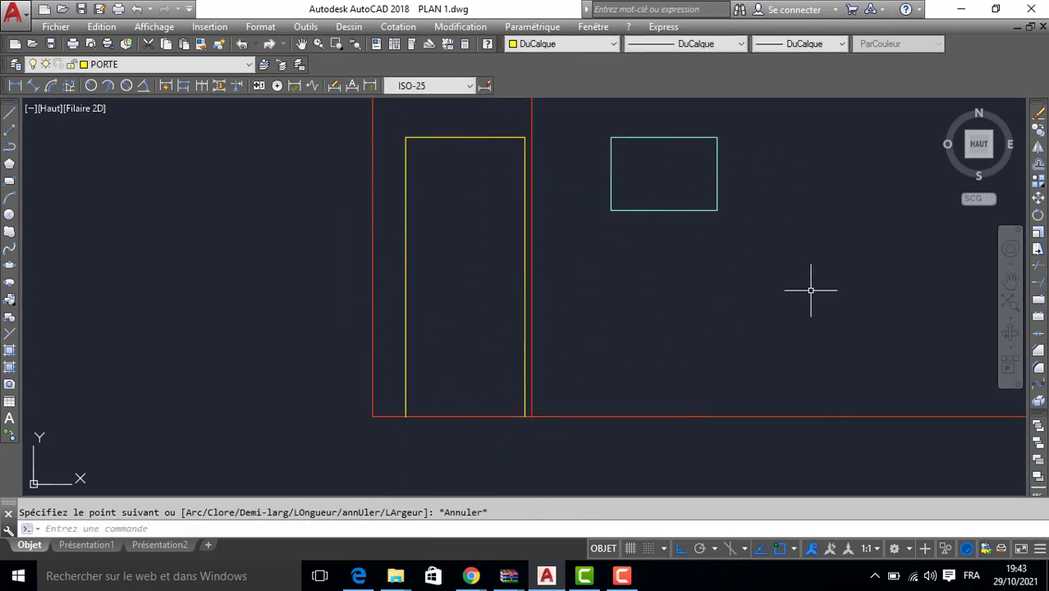
# - Offset the window rectangle 5 inward, and offset the resulting rectangle another 5 inward
pyautogui.click(1038, 166)
pyautogui.write('5')
pyautogui.press('Return')
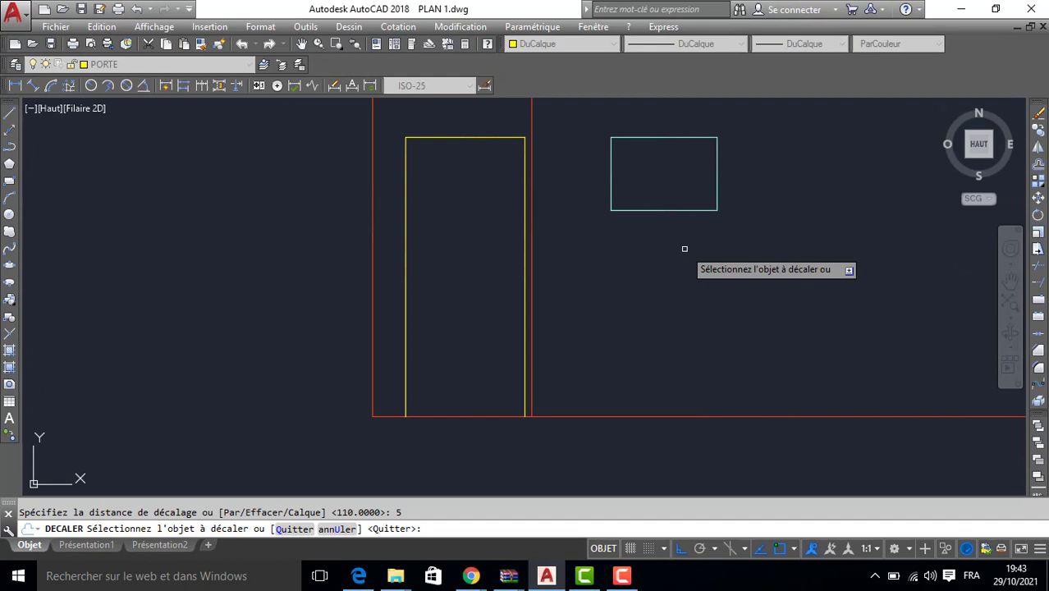
pyautogui.click(660, 137)
pyautogui.click(659, 147)
pyautogui.click(658, 143)
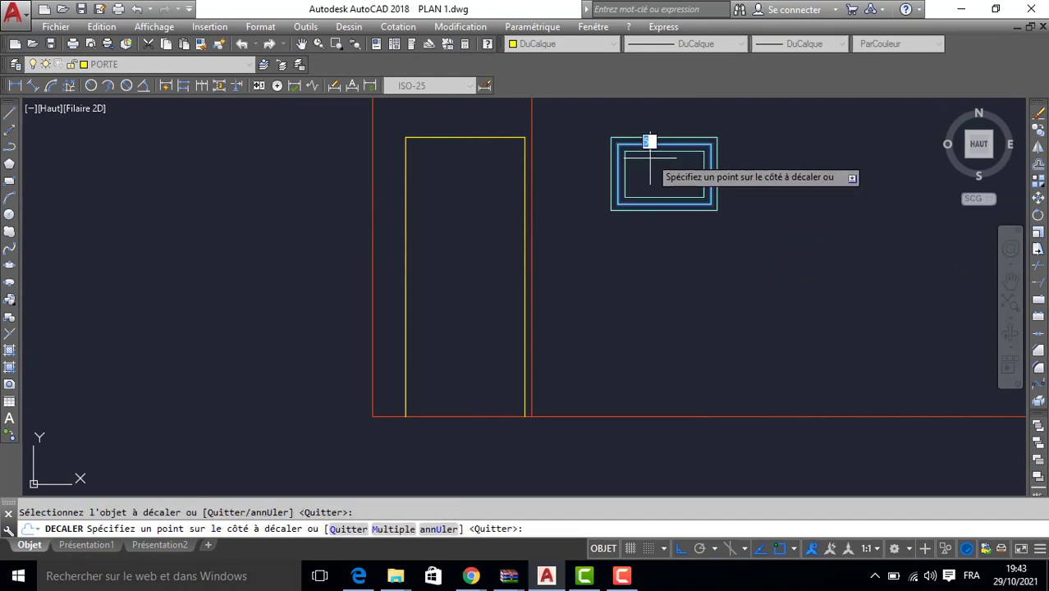
pyautogui.click(650, 149)
# - Offset the door polyline 5 inward to form the door frame
pyautogui.click(499, 137)
pyautogui.click(480, 159)
pyautogui.press('Return')
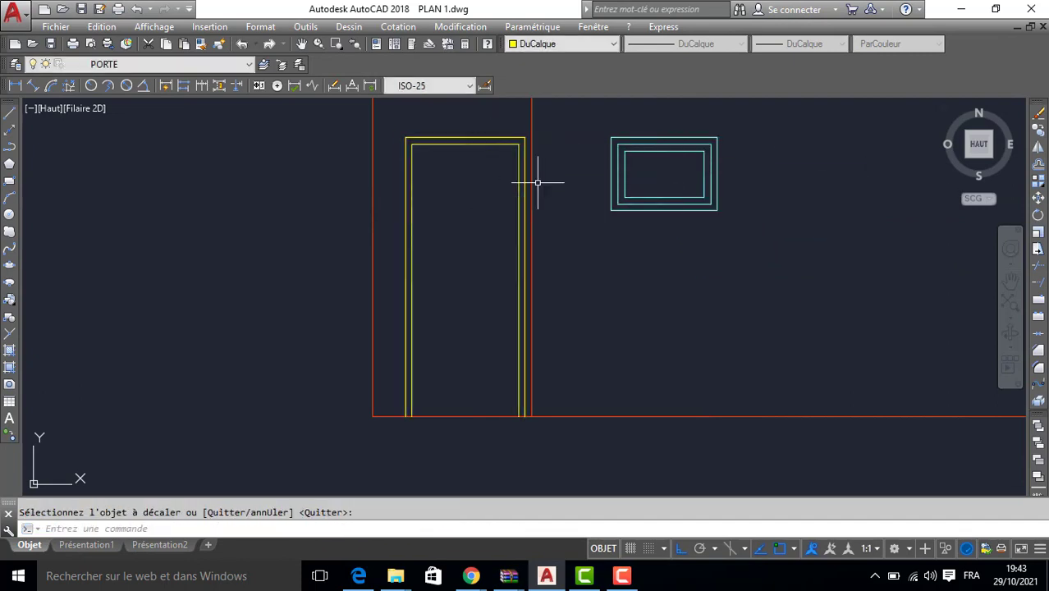
pyautogui.scroll(-5, 458, 307)
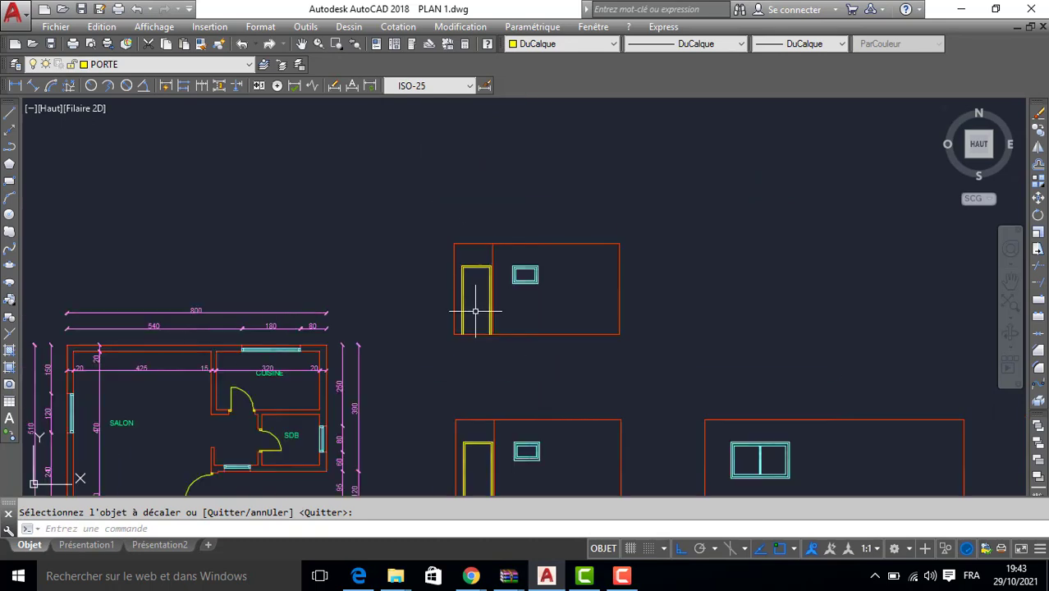
pyautogui.moveTo(473, 300); pyautogui.dragTo(515, 244, button='middle')
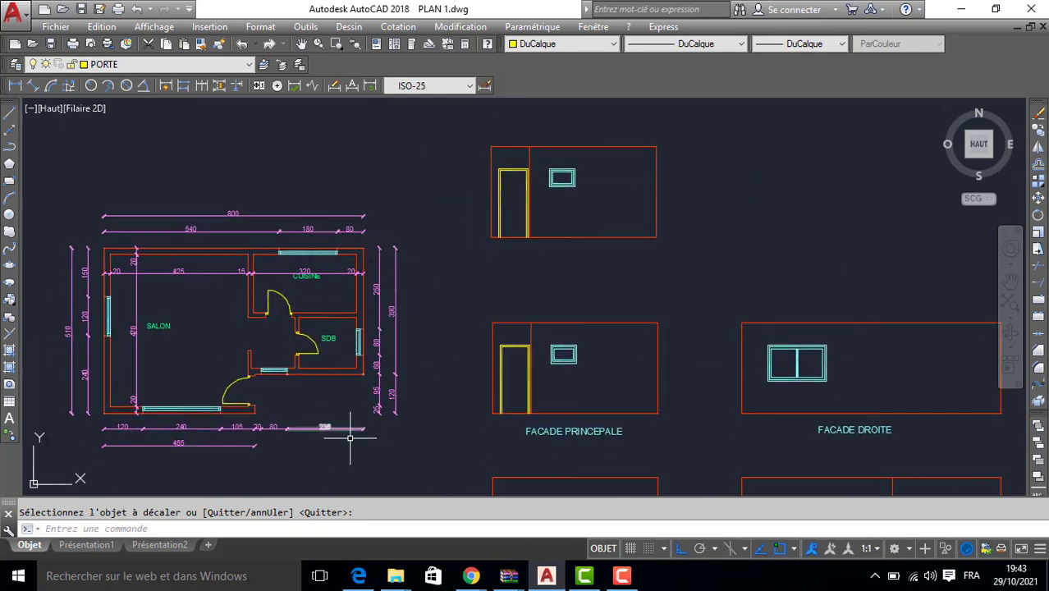
pyautogui.scroll(2, 363, 251)
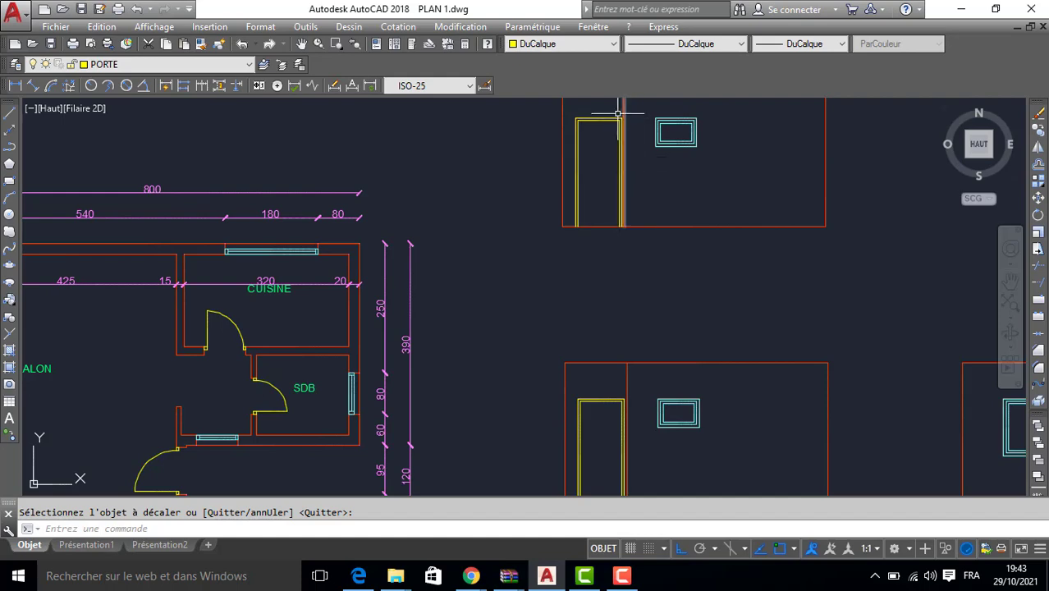
pyautogui.moveTo(620, 110); pyautogui.dragTo(629, 168, button='middle')
pyautogui.moveTo(550, 327); pyautogui.dragTo(533, 191, button='middle')
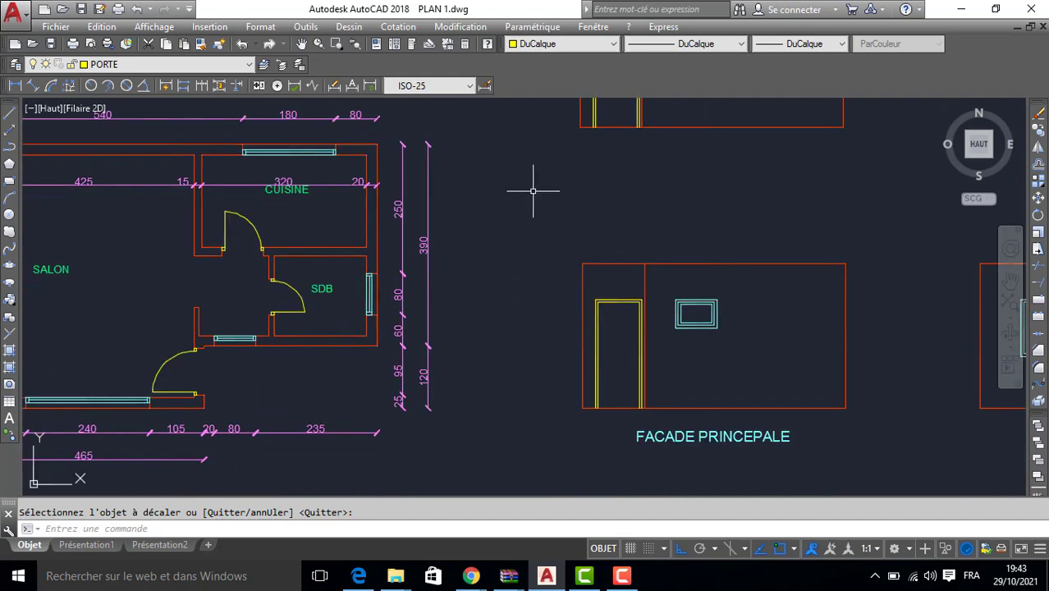
# - Make MUR the current layer and draw an 800 by 280 rectangle in the empty area below the floor plan
pyautogui.moveTo(543, 257); pyautogui.dragTo(596, 351, button='middle')
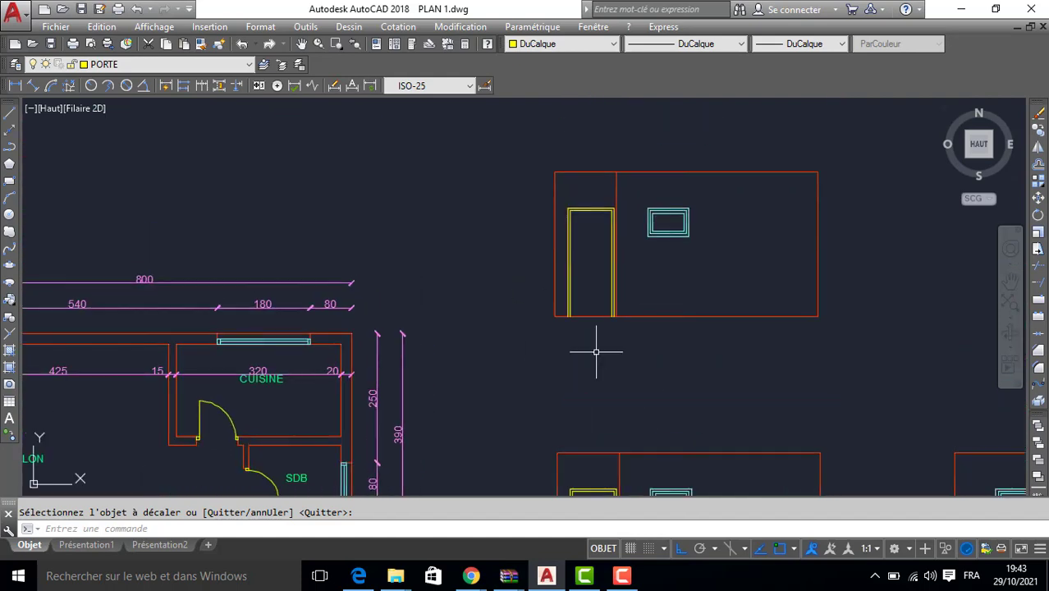
pyautogui.scroll(-4, 480, 346)
pyautogui.scroll(5, 453, 334)
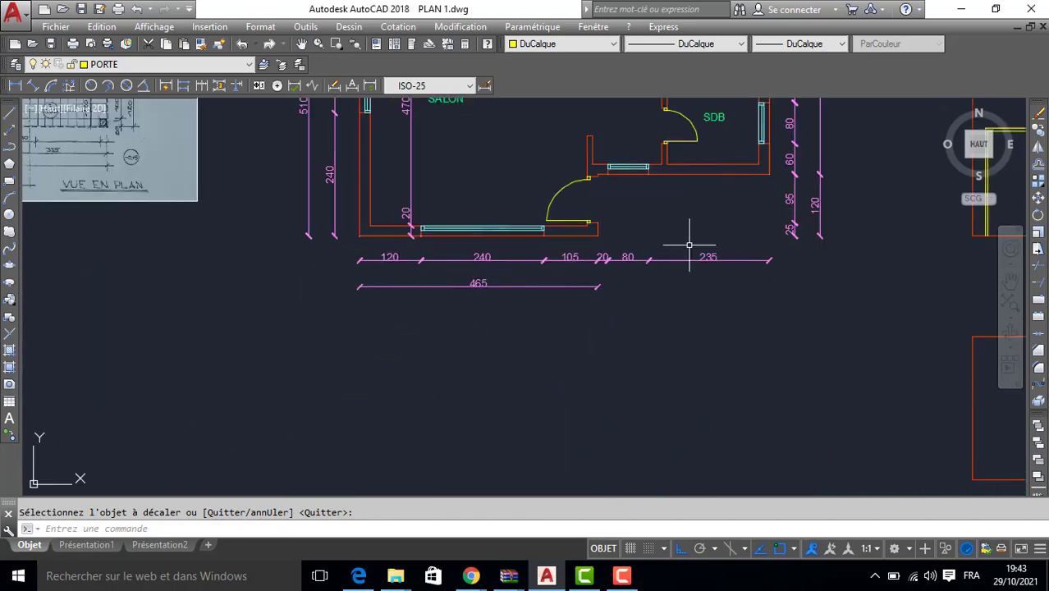
pyautogui.moveTo(758, 234); pyautogui.dragTo(733, 449, button='middle')
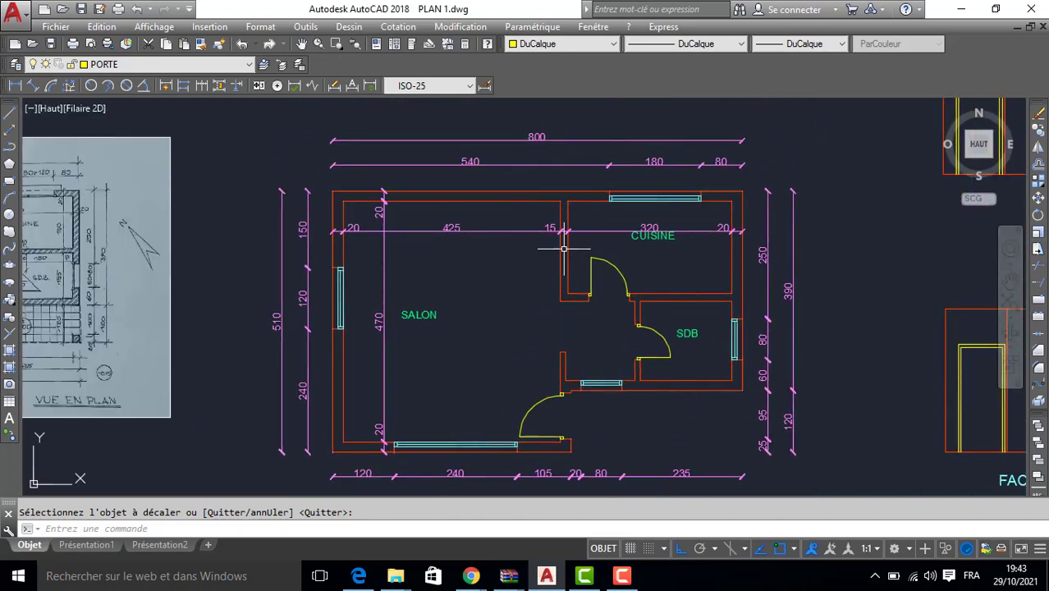
pyautogui.moveTo(602, 340); pyautogui.dragTo(595, 265, button='middle')
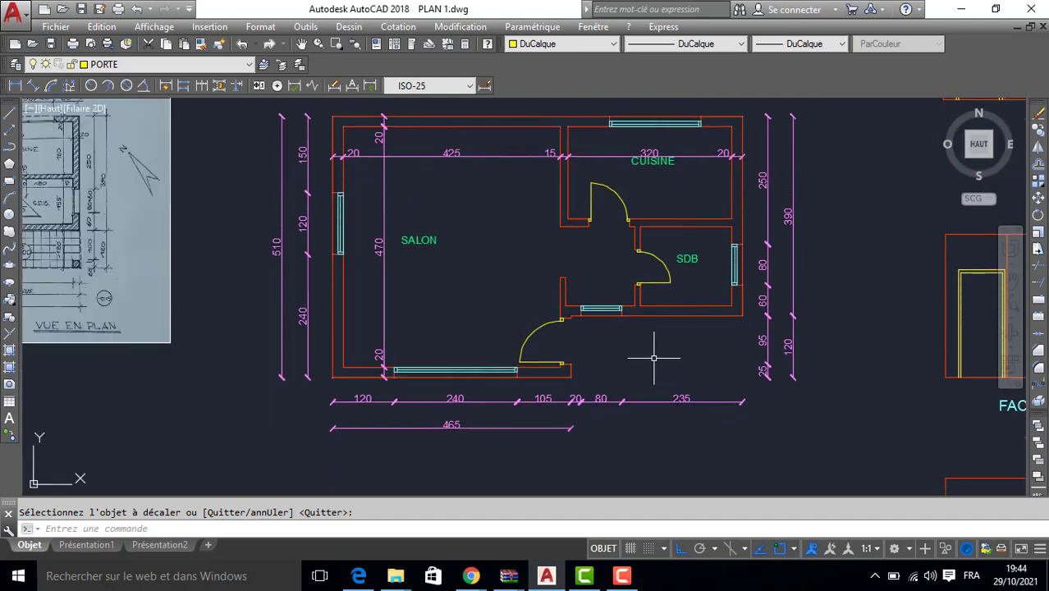
pyautogui.moveTo(631, 361); pyautogui.dragTo(622, 318, button='middle')
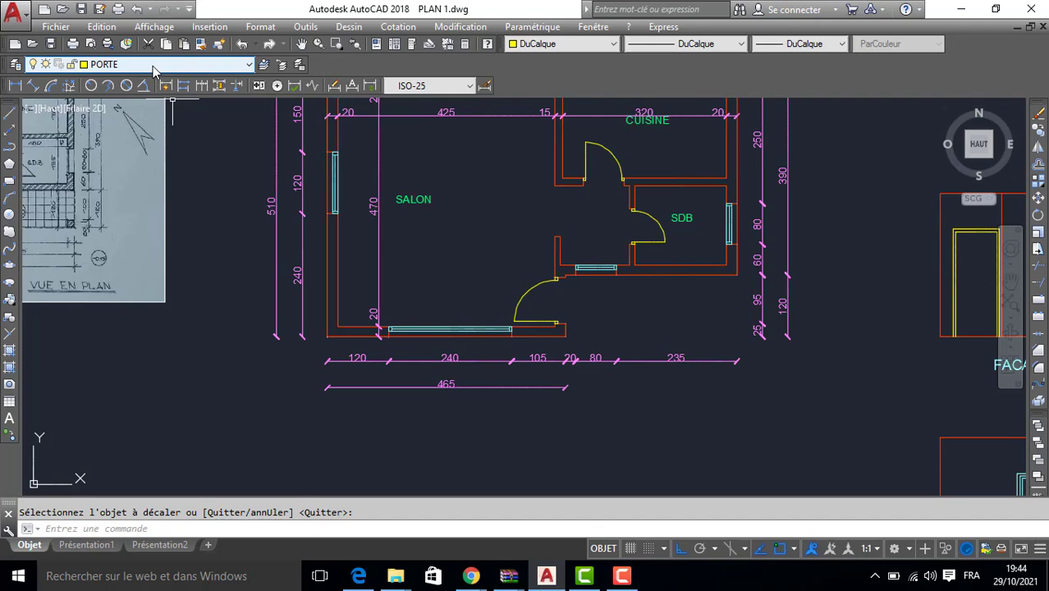
pyautogui.click(152, 71)
pyautogui.click(131, 133)
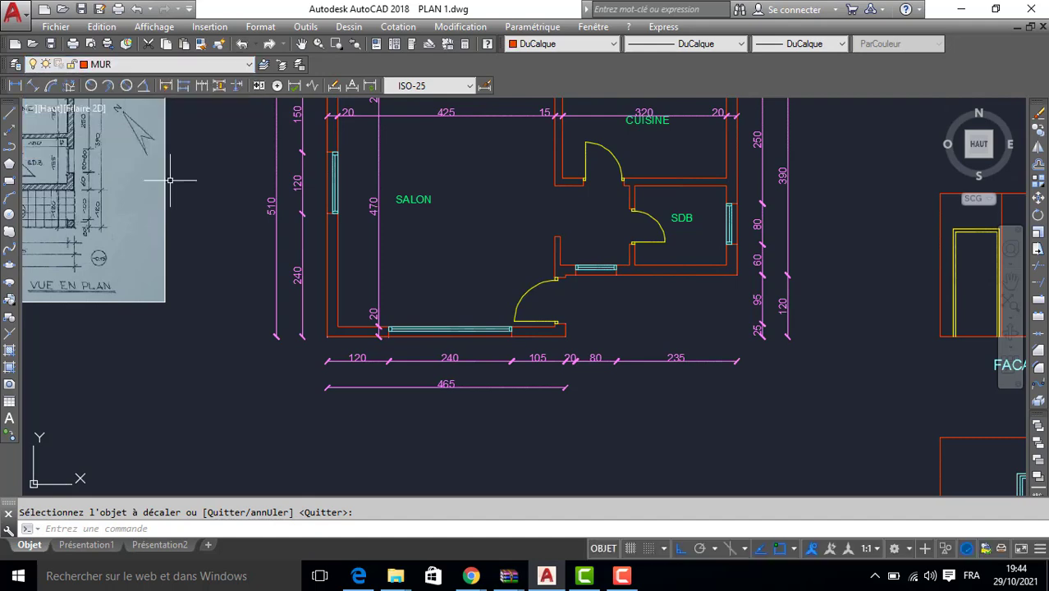
pyautogui.click(10, 182)
pyautogui.scroll(-4, 271, 246)
pyautogui.scroll(2, 253, 297)
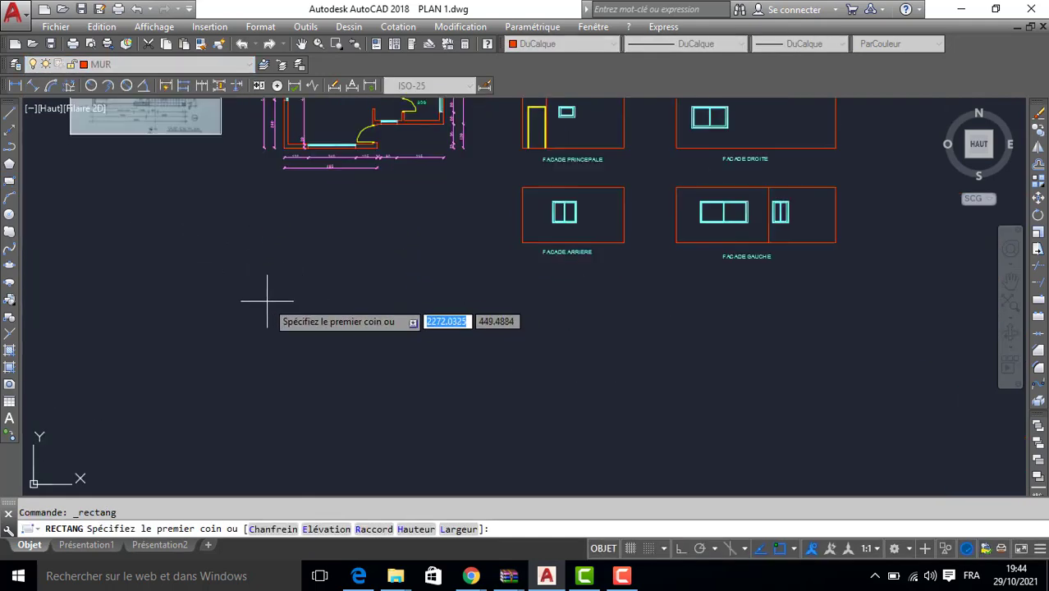
pyautogui.click(275, 298)
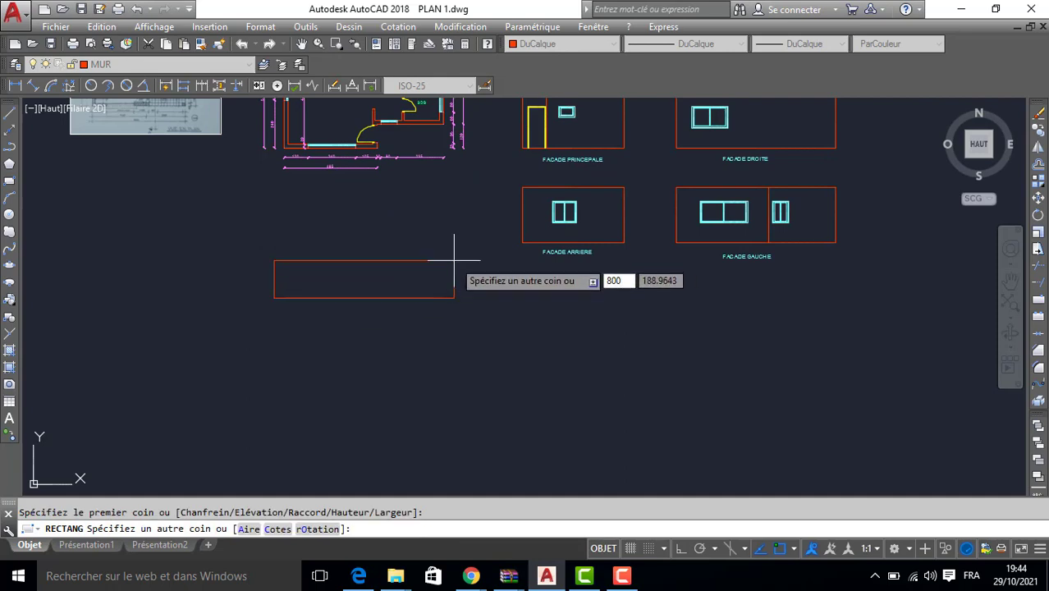
pyautogui.press('Tab')
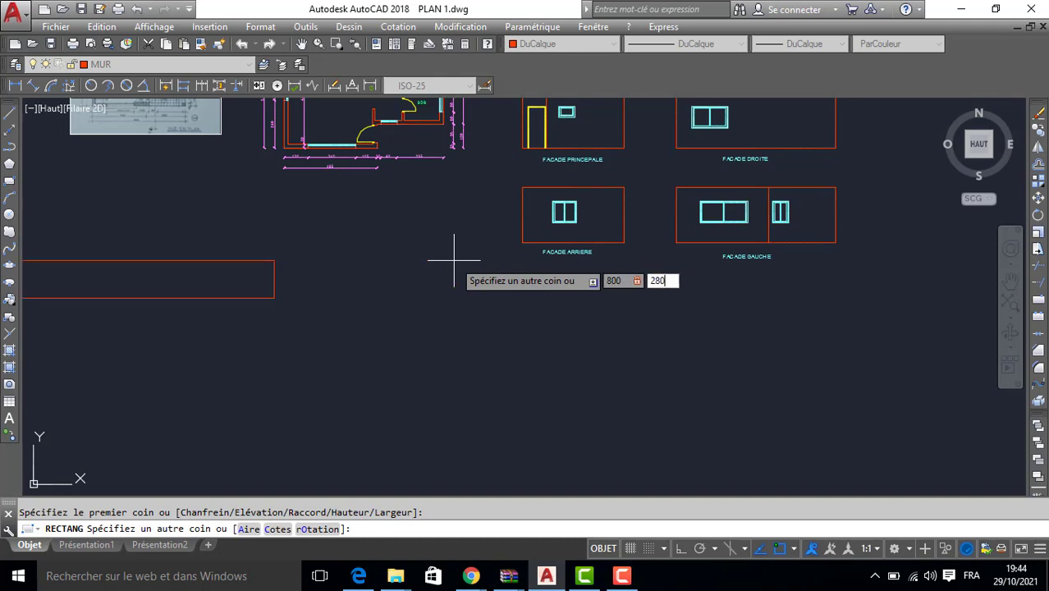
pyautogui.press('Return')
# - Explode the new 800 by 280 rectangle into separate lines
pyautogui.click(424, 231)
pyautogui.click(271, 301)
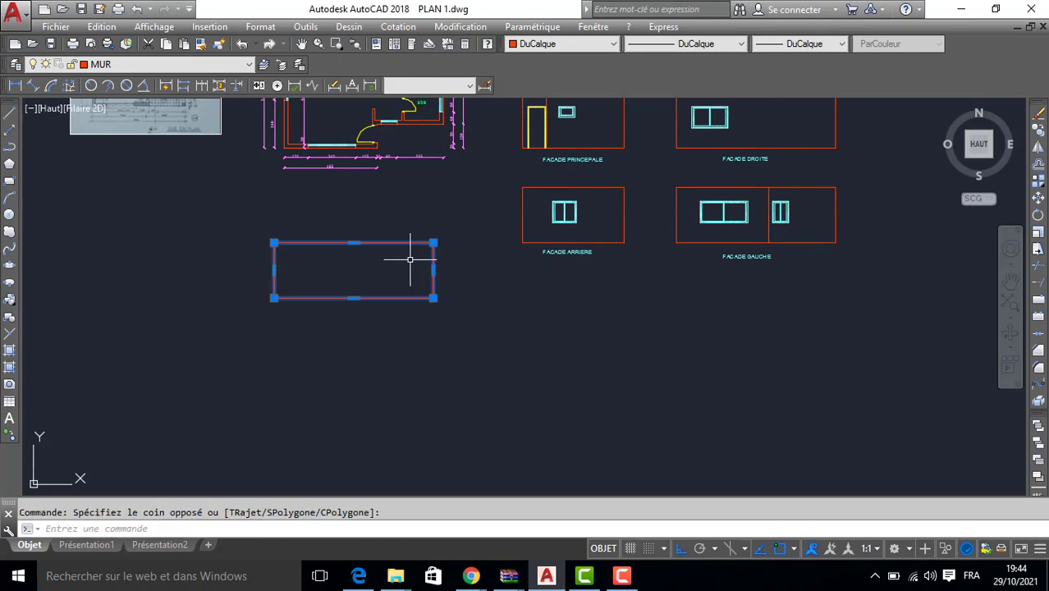
pyautogui.click(1038, 403)
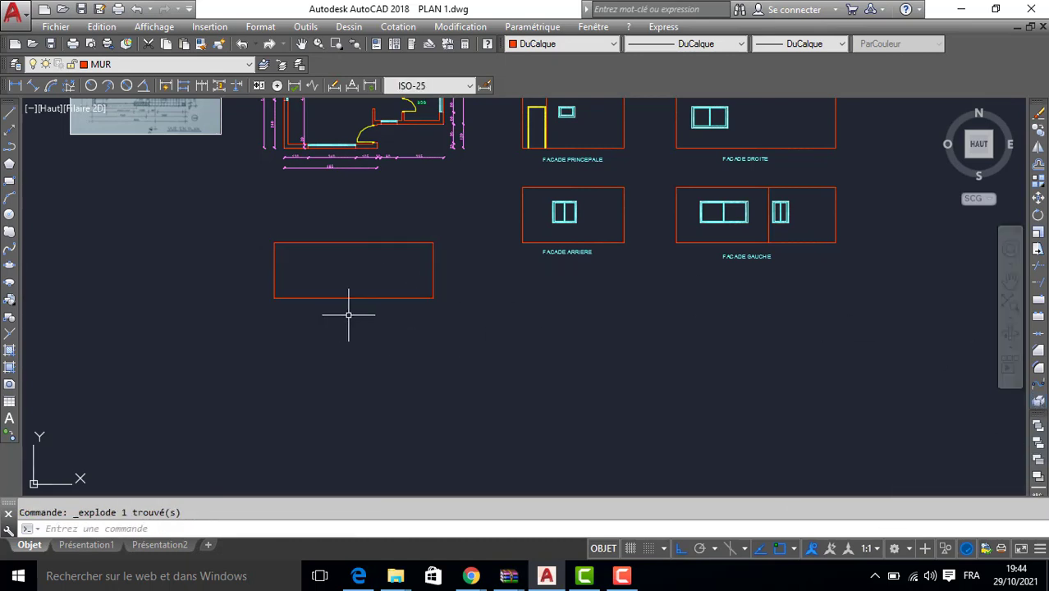
# - Offset the exploded rectangle's left edge 120 to the right to mark the start of the large window
pyautogui.moveTo(348, 314); pyautogui.dragTo(415, 360, button='middle')
pyautogui.click(1036, 169)
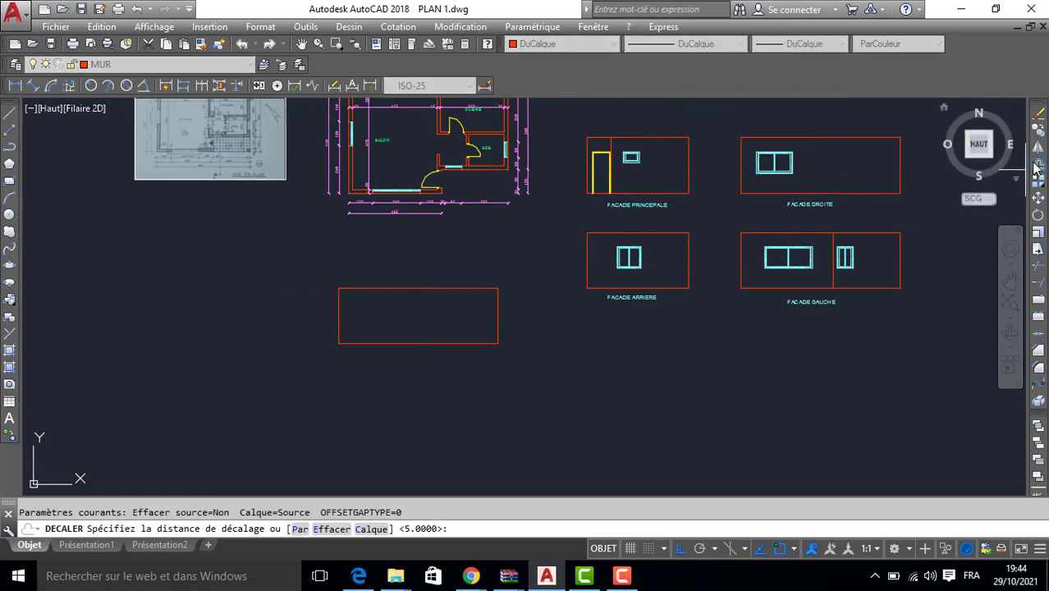
pyautogui.scroll(2, 384, 227)
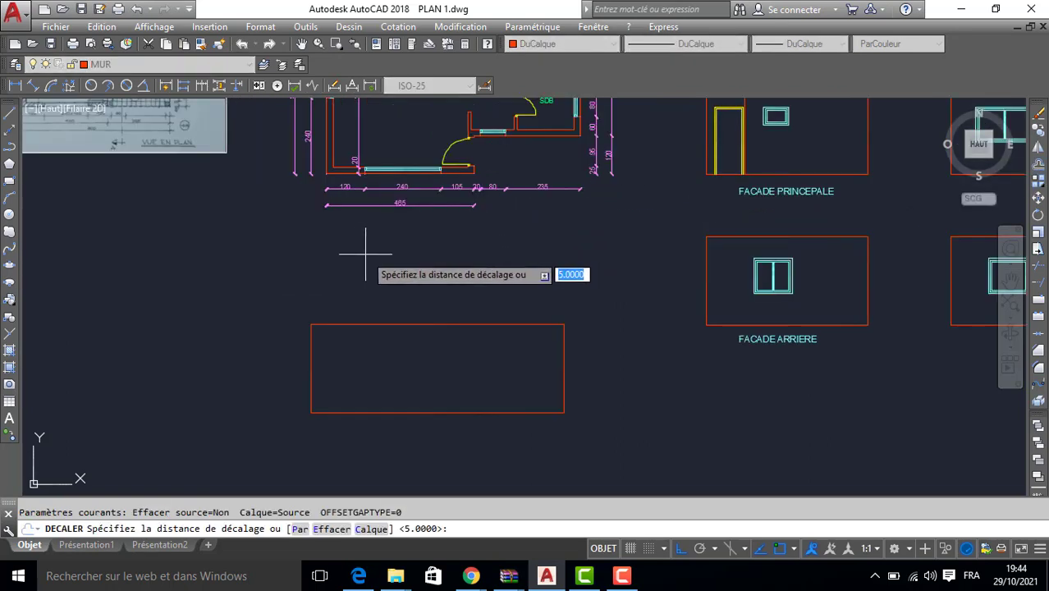
pyautogui.press('Return')
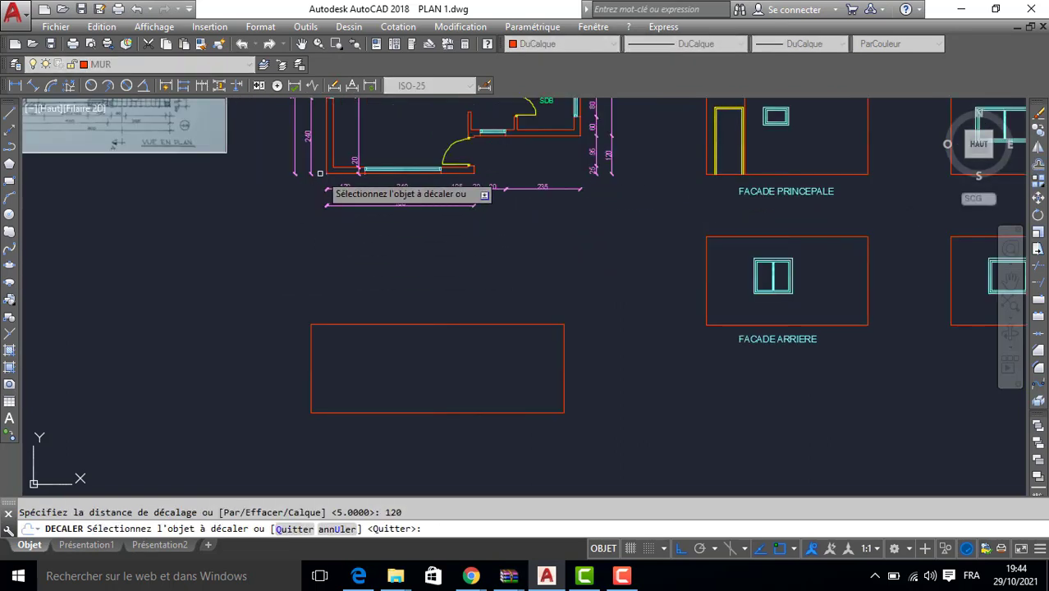
pyautogui.click(311, 345)
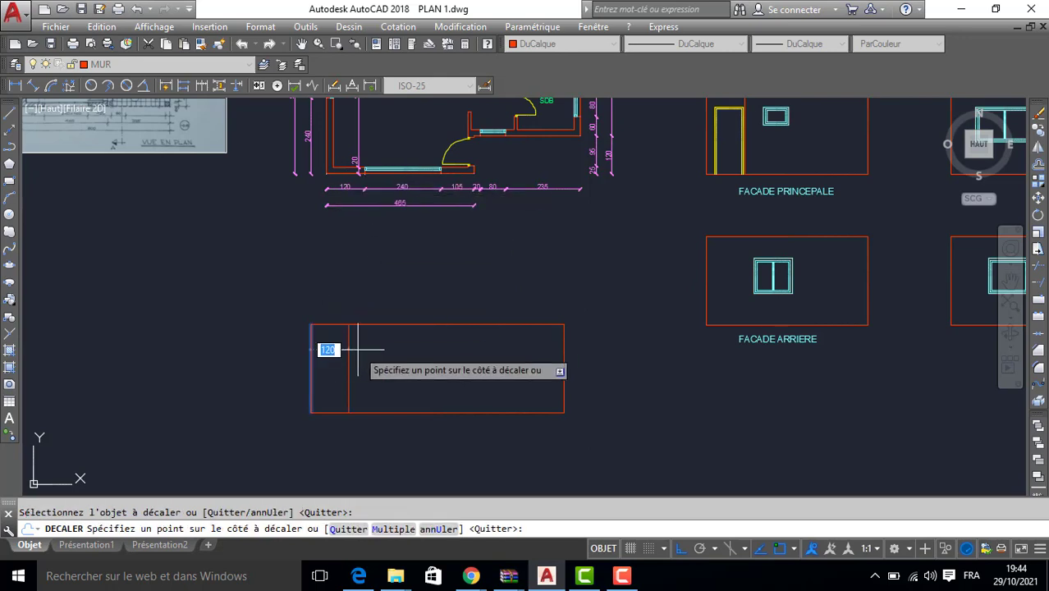
pyautogui.click(340, 353)
pyautogui.press('Return')
# - Offset the first interior vertical line 240 to the right to mark the large window's width
pyautogui.press('Return')
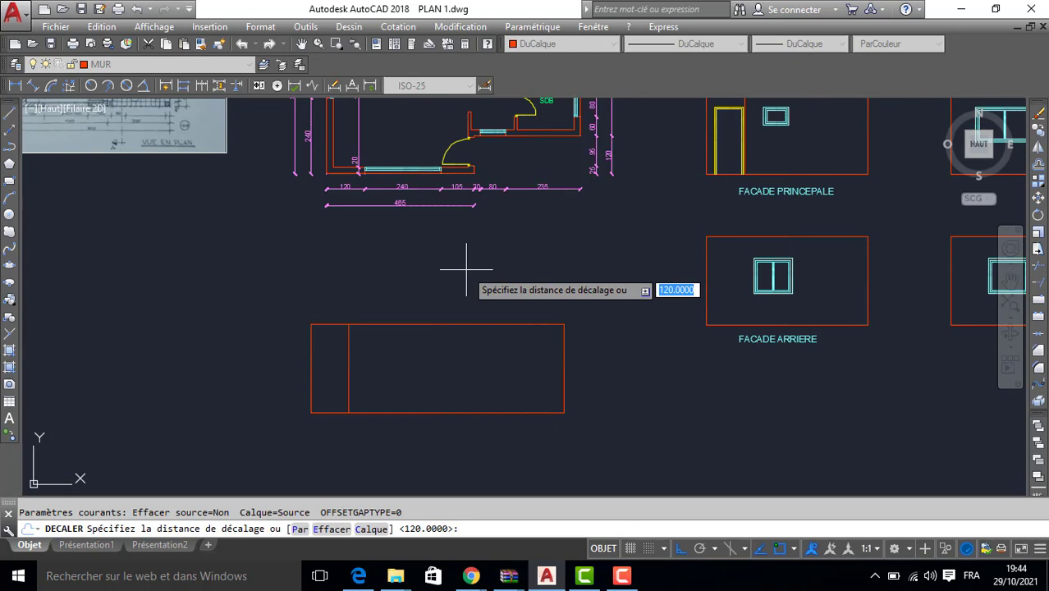
pyautogui.write('240')
pyautogui.press('Return')
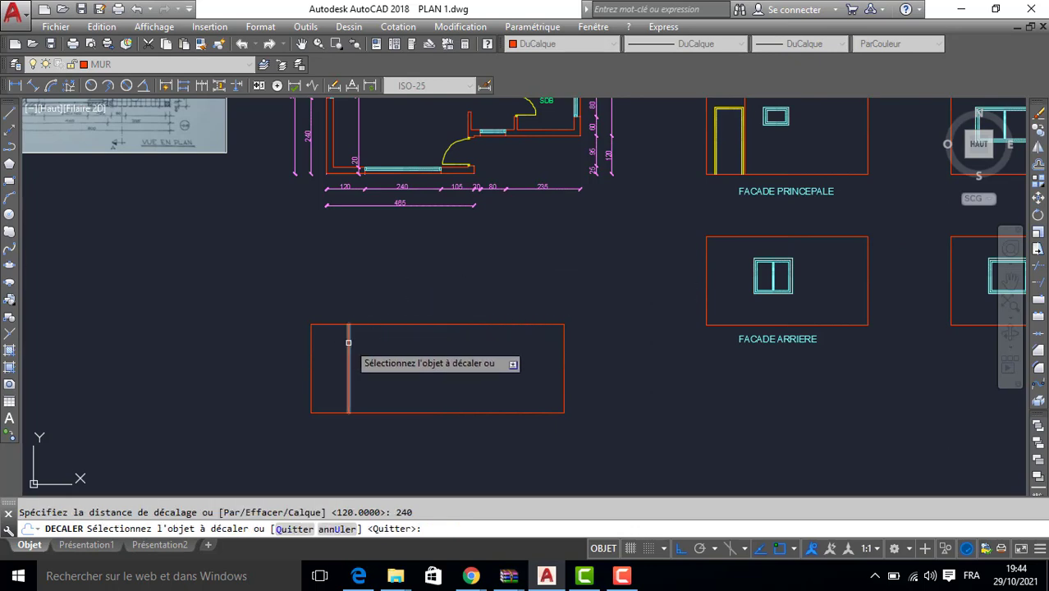
pyautogui.click(349, 347)
pyautogui.click(446, 355)
pyautogui.press('Return')
# - Offset the large window's right-hand line 105 to the right to mark the wall corner
pyautogui.press('Return')
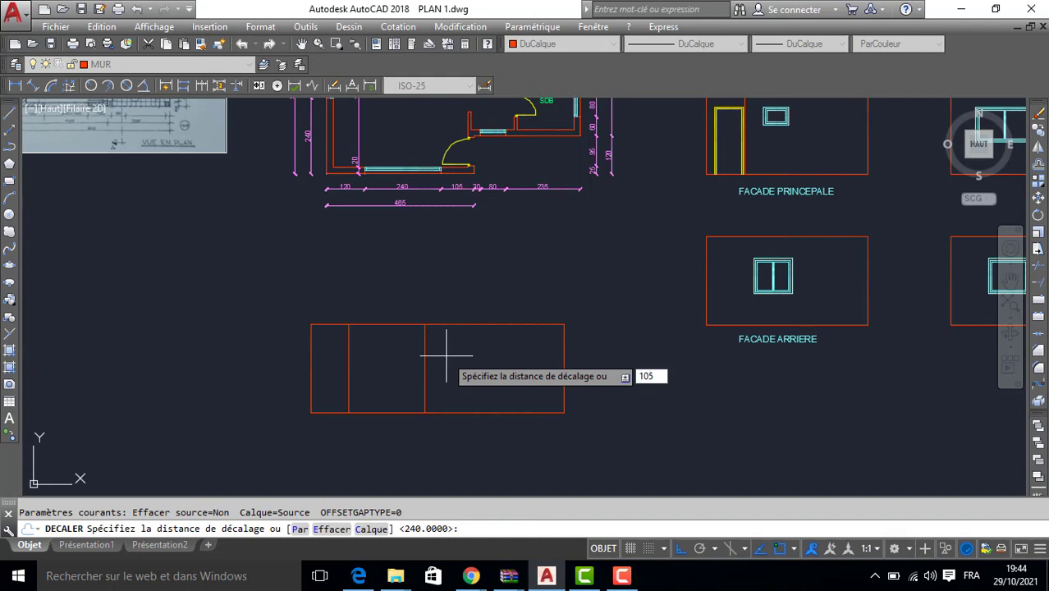
pyautogui.press('Return')
pyautogui.scroll(2, 456, 220)
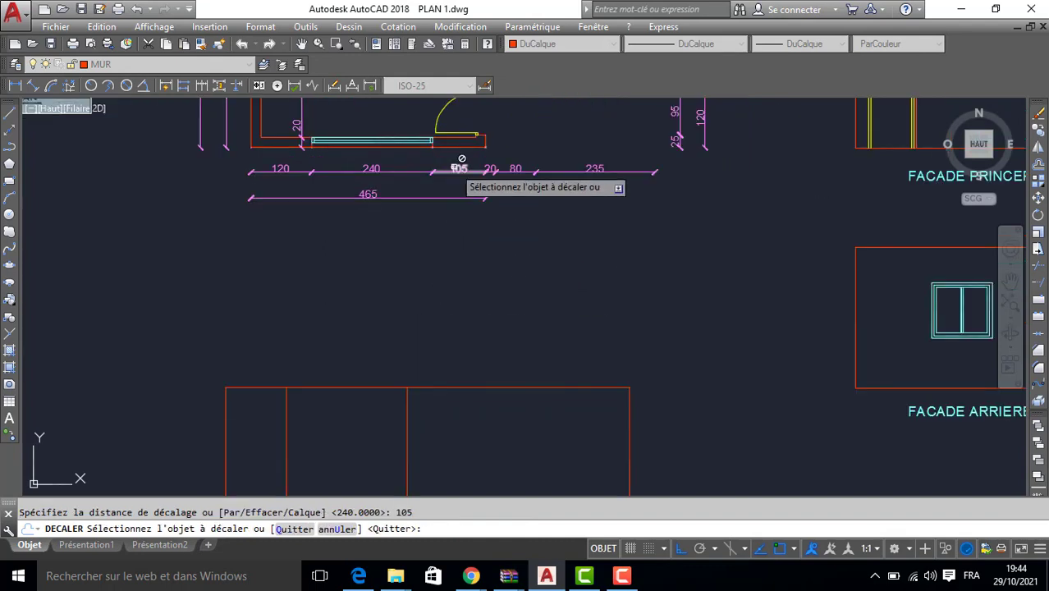
pyautogui.click(409, 410)
pyautogui.click(430, 411)
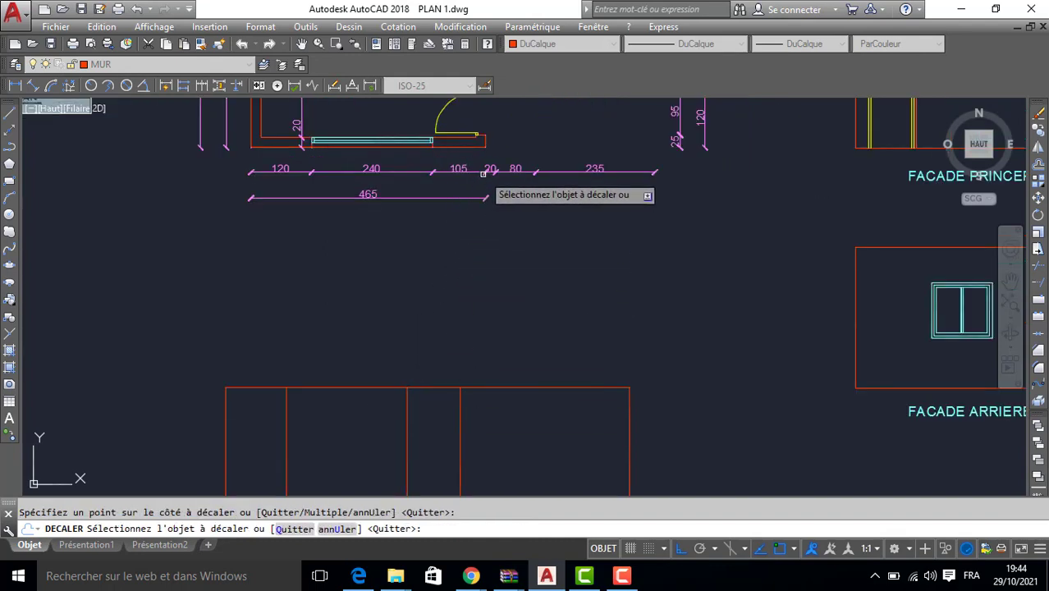
pyautogui.scroll(-5, 473, 253)
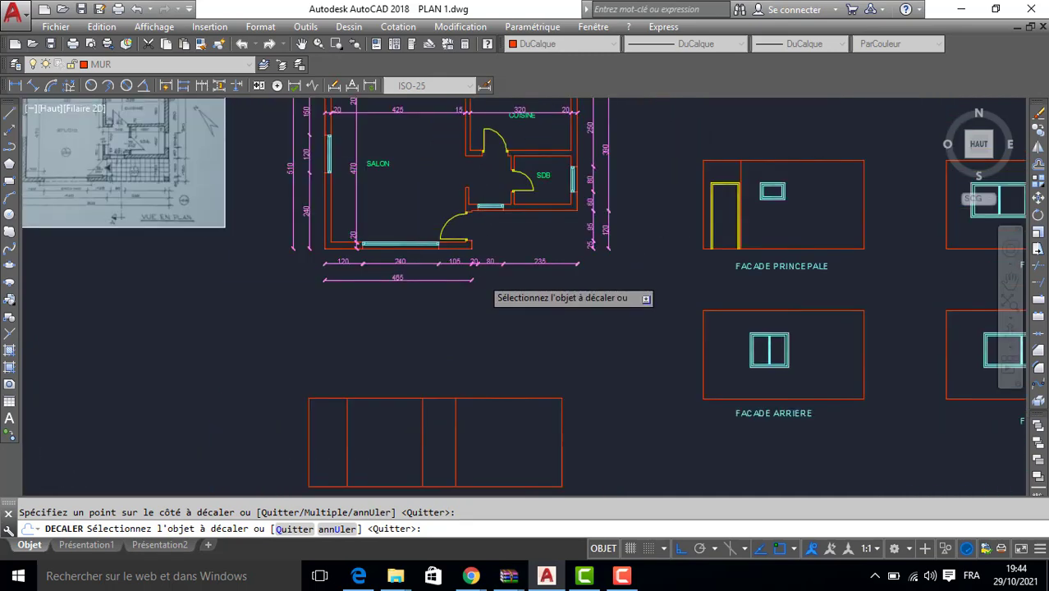
pyautogui.press('Return')
# - Offset the wall corner line 20 to the right to mark the start of the small window
pyautogui.press('Return')
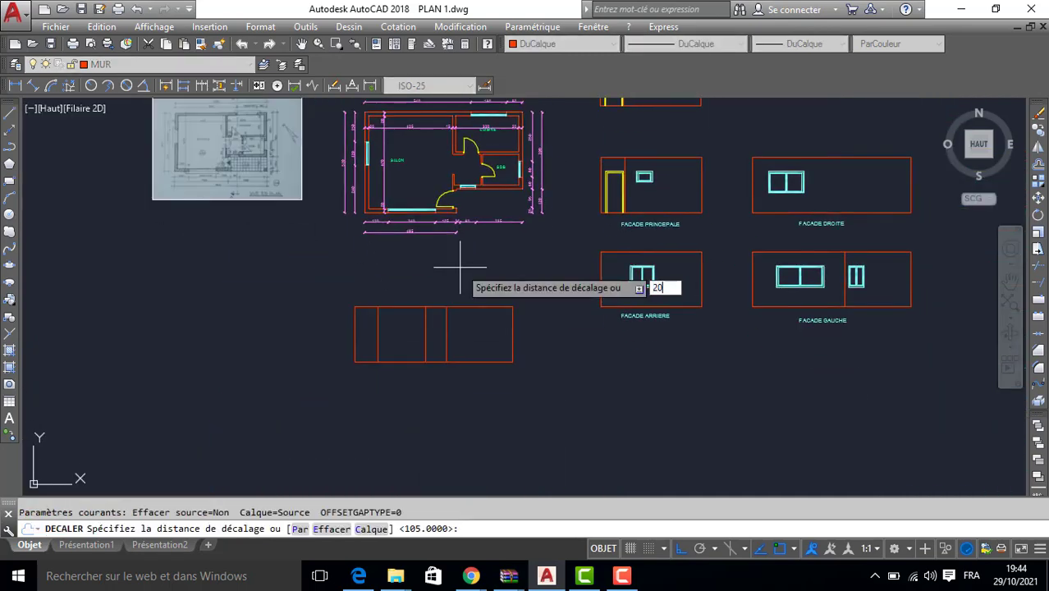
pyautogui.press('Return')
pyautogui.click(446, 330)
pyautogui.click(468, 316)
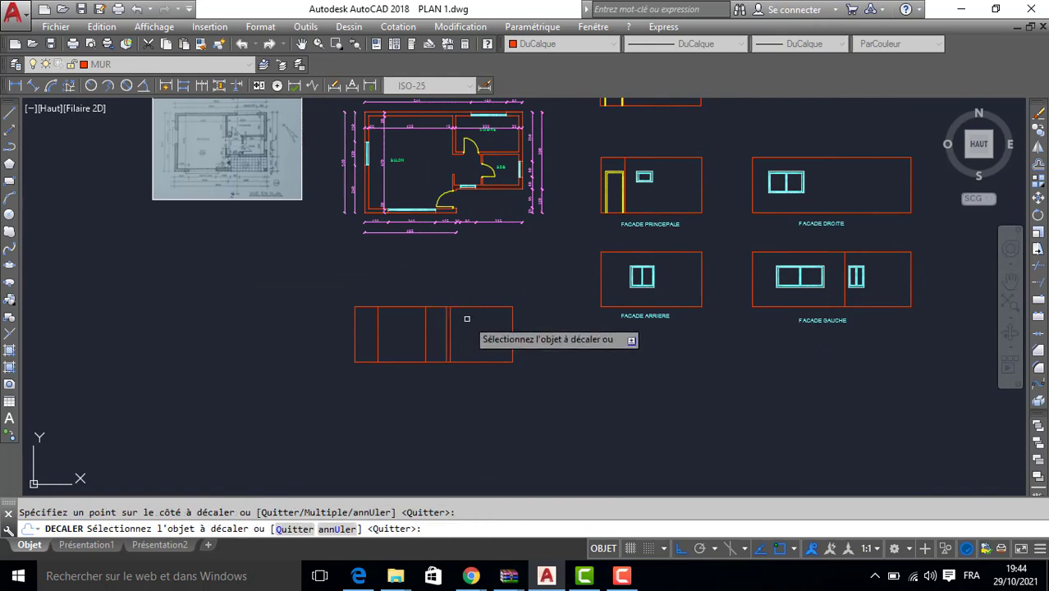
pyautogui.scroll(4, 462, 238)
pyautogui.scroll(-2, 461, 238)
pyautogui.press('Return')
# - Offset the small window's first line 80 to the right to mark its width
pyautogui.press('Return')
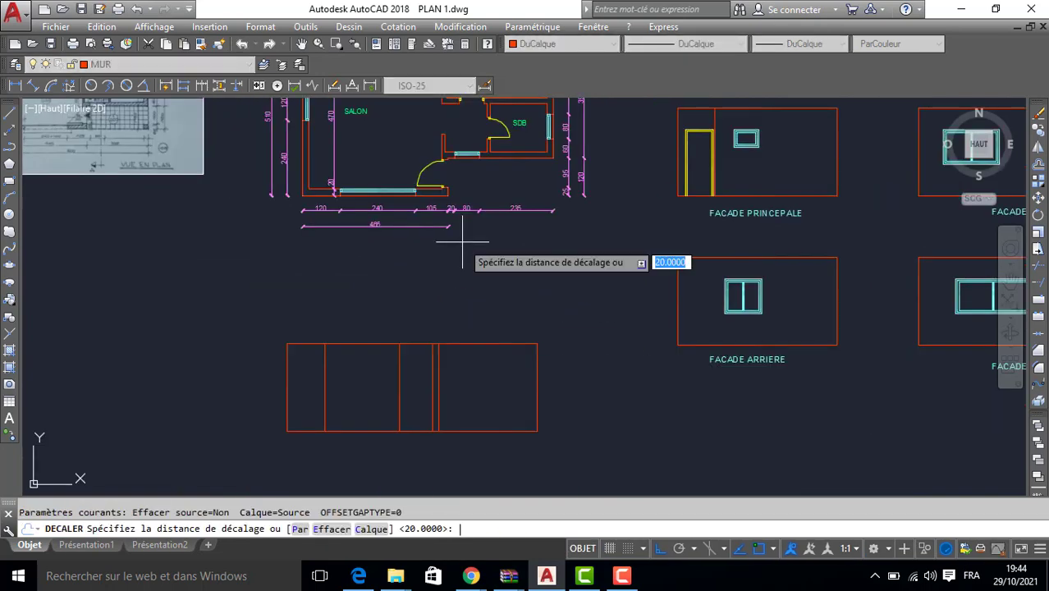
pyautogui.write('80')
pyautogui.press('Return')
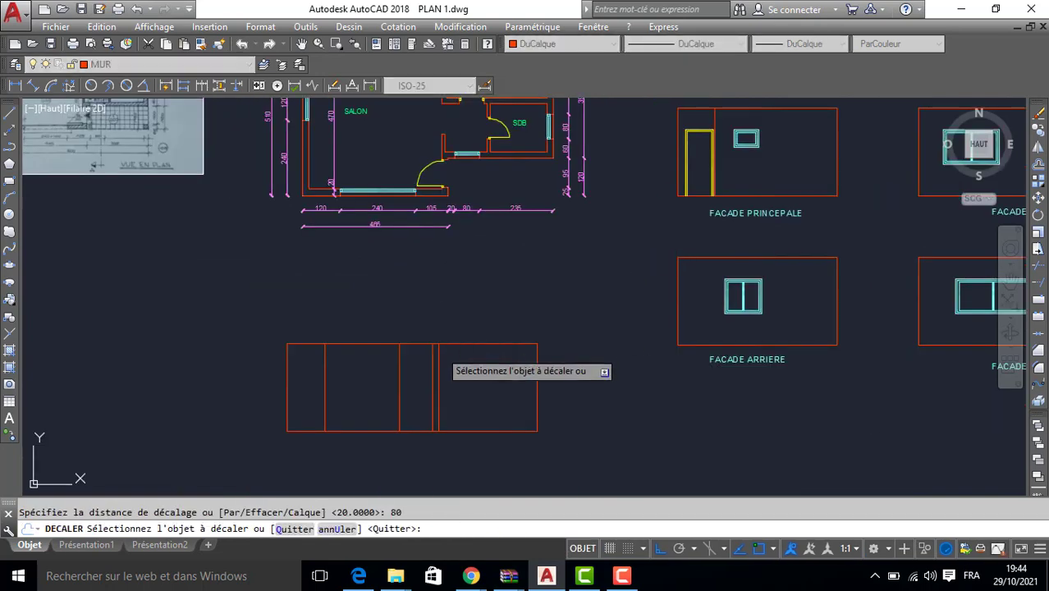
pyautogui.click(439, 357)
pyautogui.click(478, 359)
pyautogui.press('Return')
# - Offset the facade's bottom edge 100 upward to form the window sill line
pyautogui.press('Return')
pyautogui.write('10')
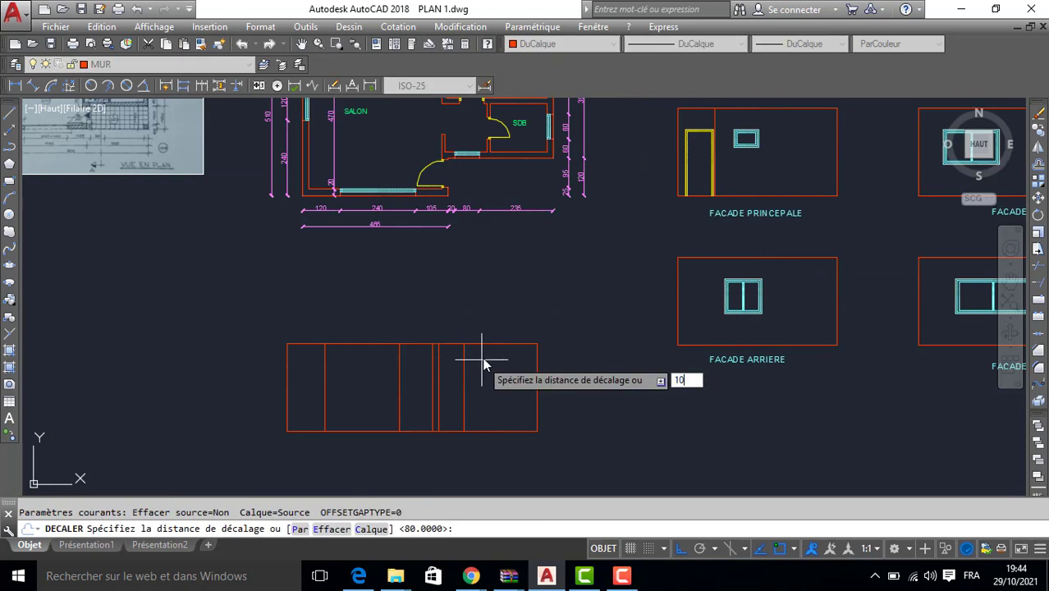
pyautogui.write('0')
pyautogui.press('Return')
pyautogui.click(489, 430)
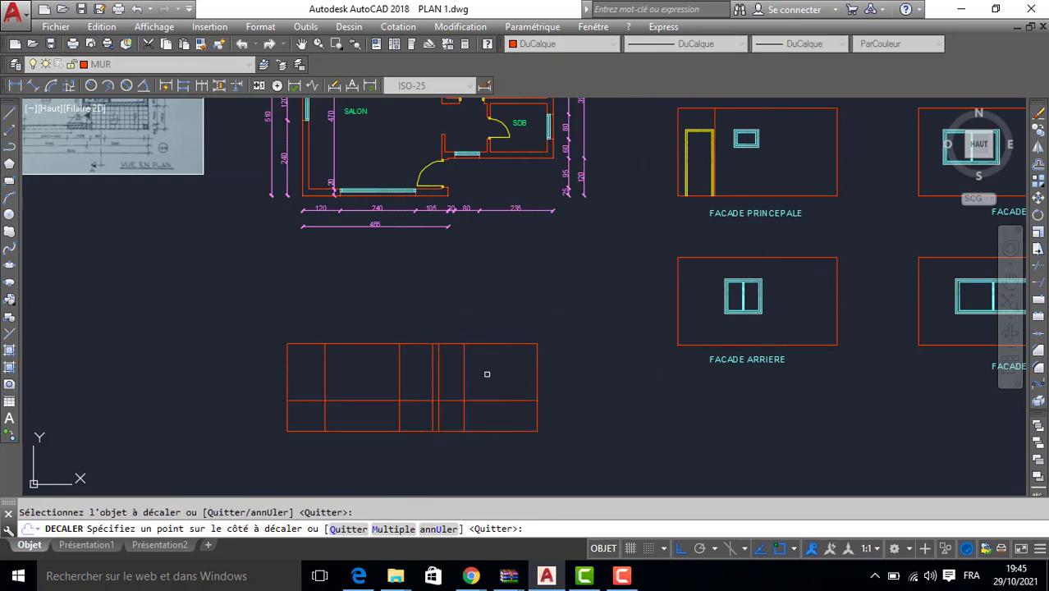
pyautogui.click(487, 375)
pyautogui.press('Return')
# - Offset the window sill line 110 upward to form the top line of the windows
pyautogui.press('Return')
pyautogui.press('Return')
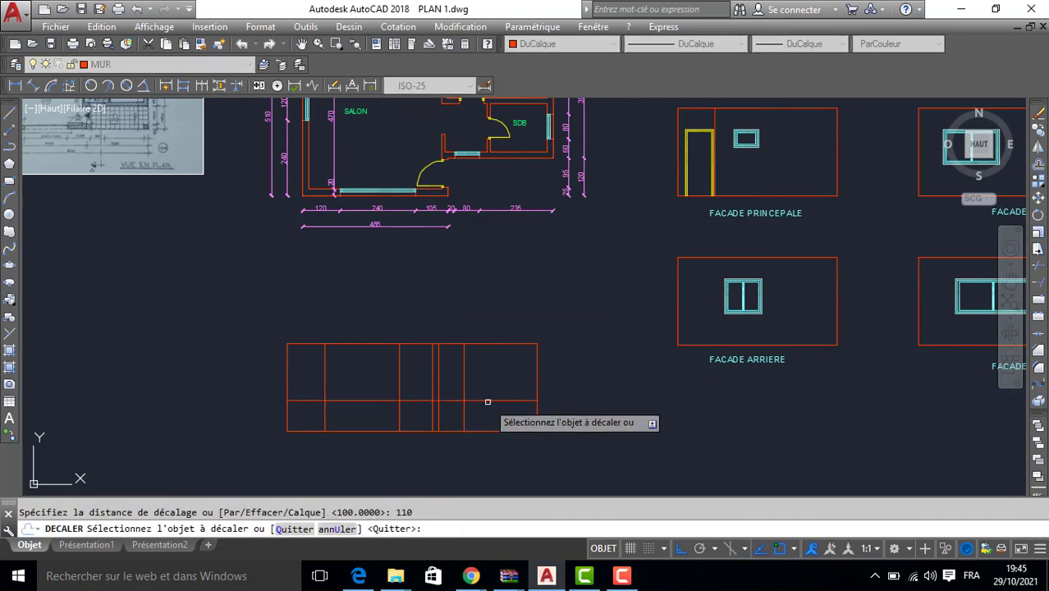
pyautogui.click(487, 401)
pyautogui.click(480, 356)
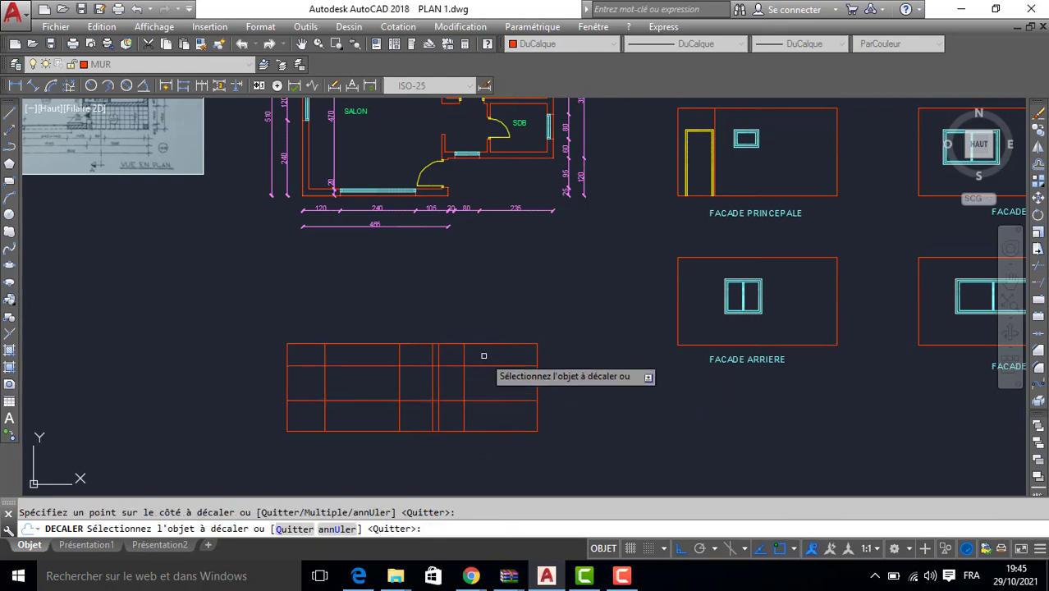
pyautogui.press('Return')
# - Trim the construction lines around the large window, leaving only its rectangular opening up to the wall corner line
pyautogui.click(1039, 271)
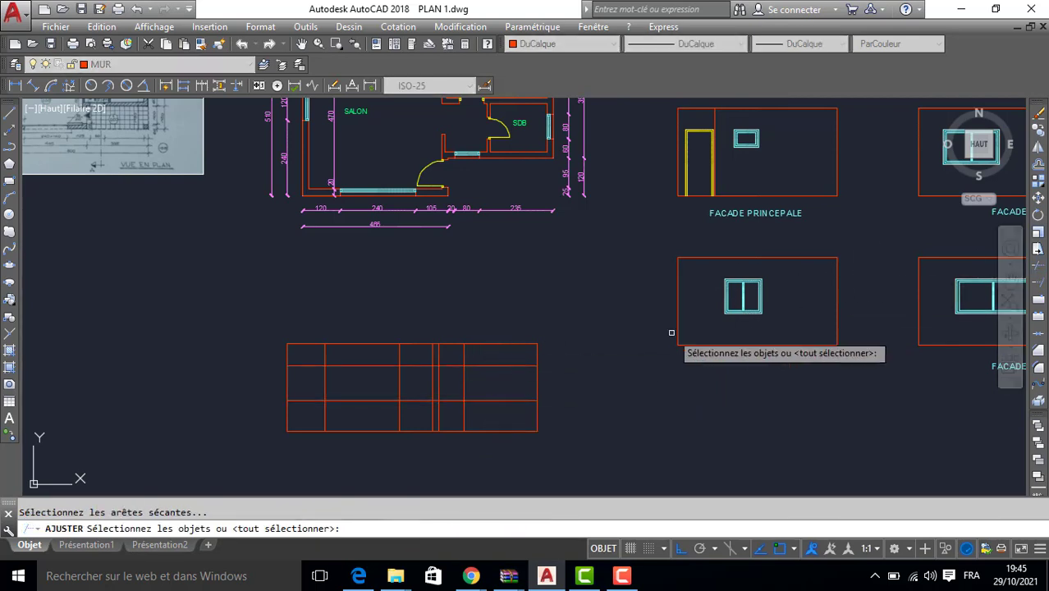
pyautogui.press('Return')
pyautogui.click(399, 408)
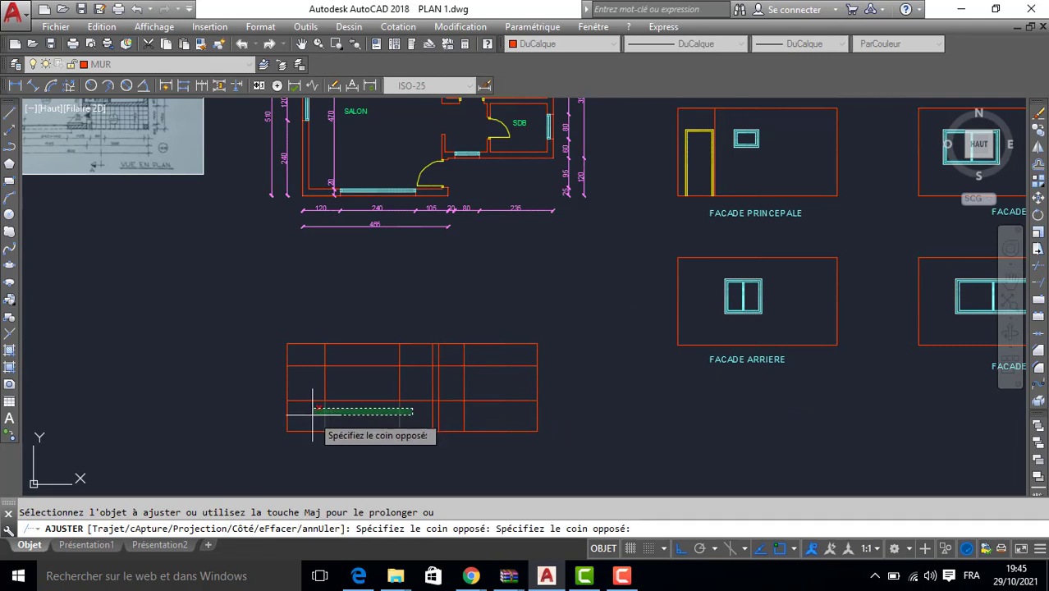
pyautogui.click(314, 410)
pyautogui.click(302, 358)
pyautogui.click(320, 410)
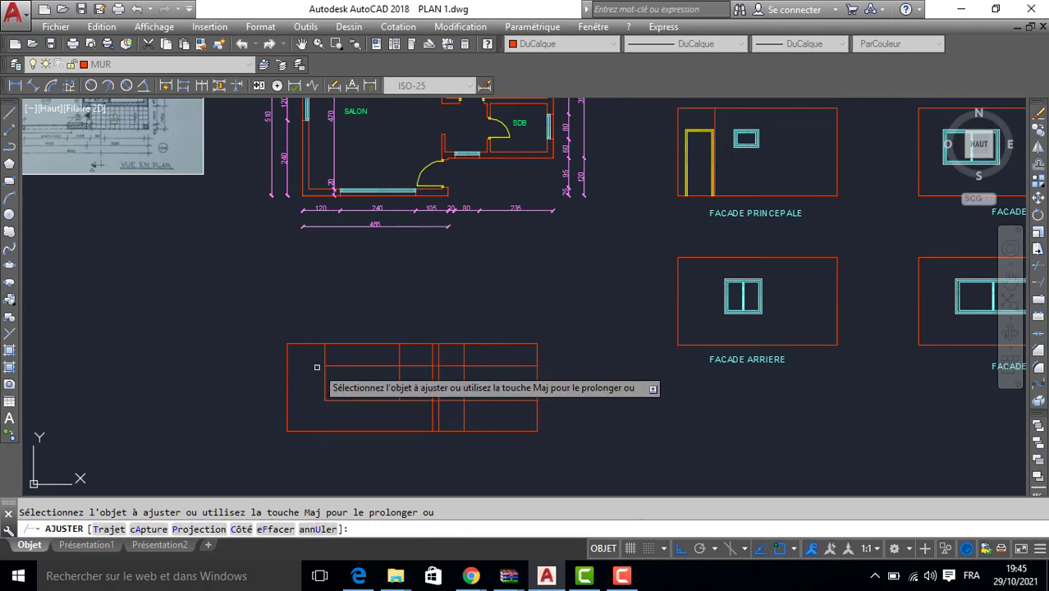
pyautogui.click(312, 353)
pyautogui.click(418, 355)
pyautogui.click(418, 356)
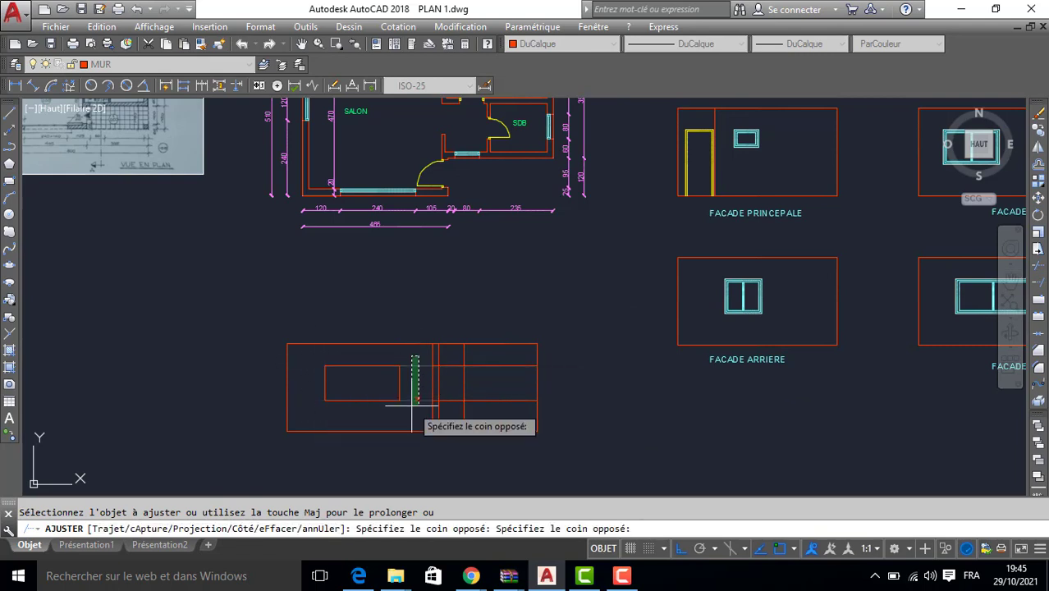
pyautogui.click(419, 420)
# - Trim the remaining construction lines around the small window, leaving only its rectangular opening beside the wall corner line
pyautogui.click(500, 356)
pyautogui.click(476, 406)
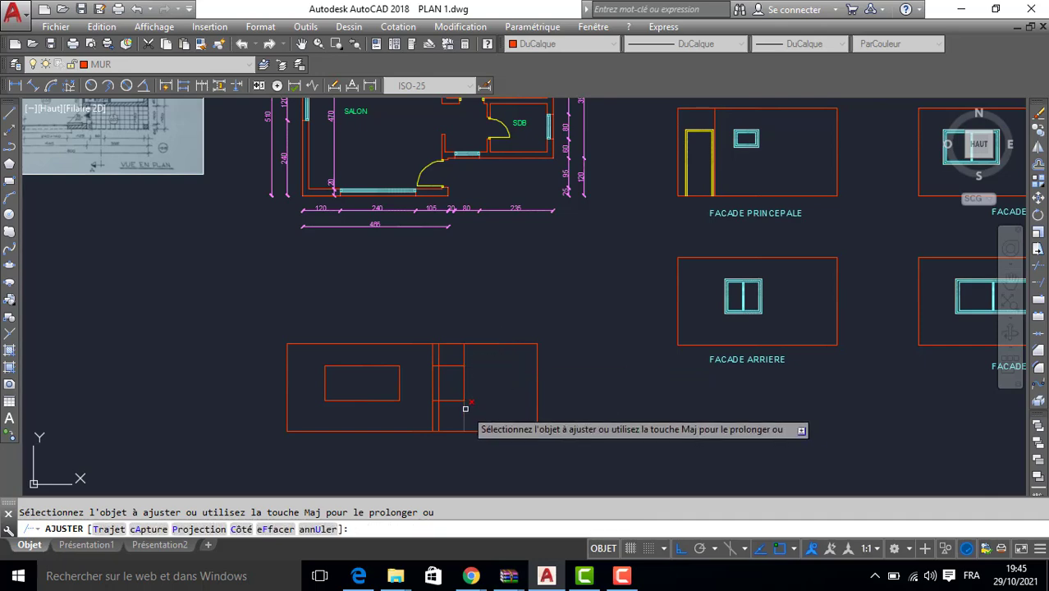
pyautogui.scroll(4, 423, 379)
pyautogui.click(453, 349)
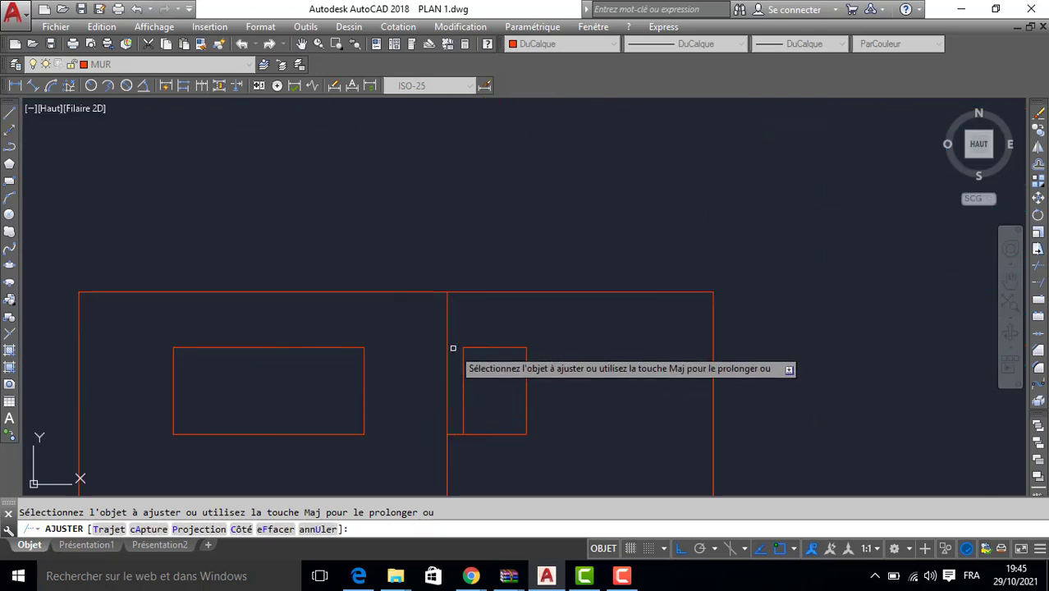
pyautogui.click(454, 434)
pyautogui.press('Return')
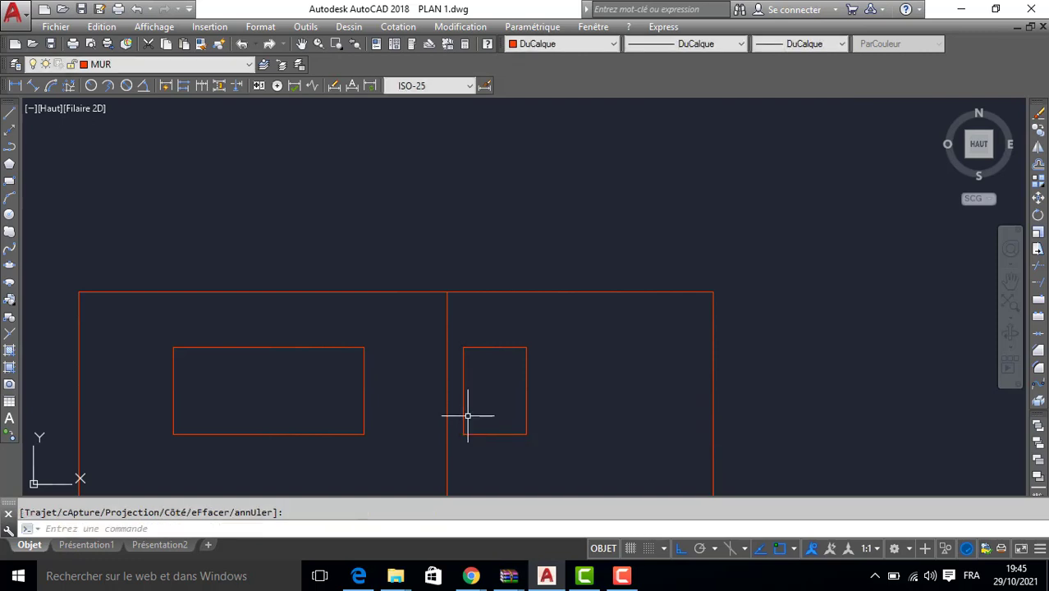
# - Make FENETRE the current layer and draw a rectangle over the large window opening, corner to corner
pyautogui.click(183, 66)
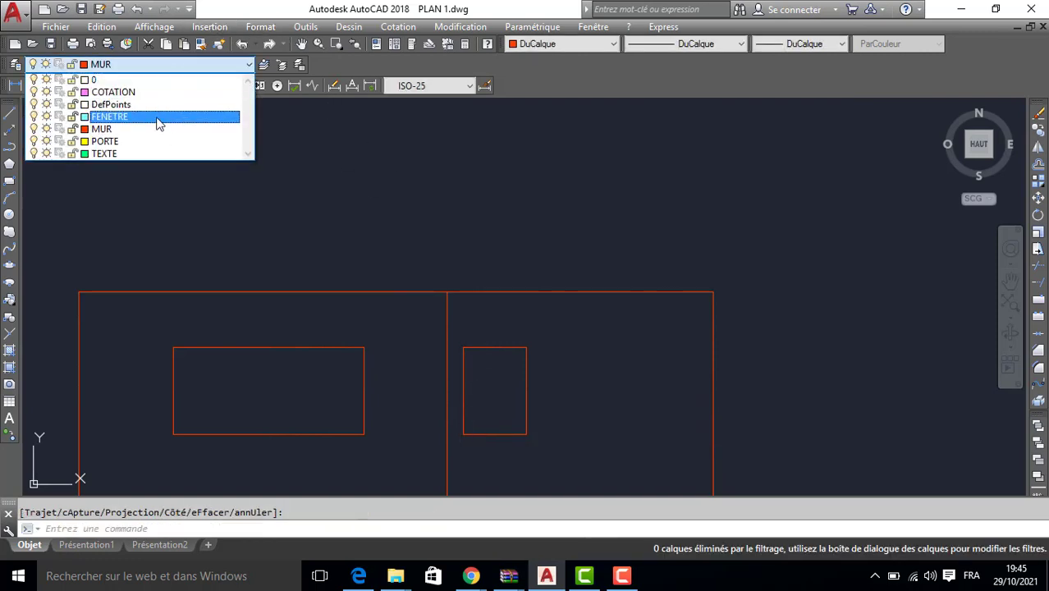
pyautogui.click(158, 120)
pyautogui.write('REC')
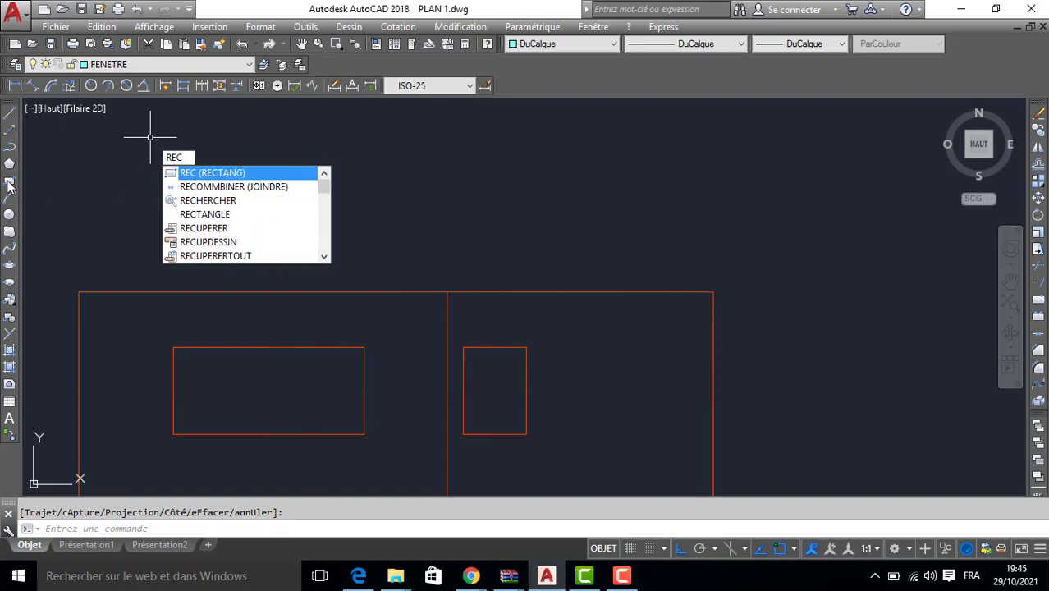
pyautogui.press('Return')
pyautogui.click(173, 347)
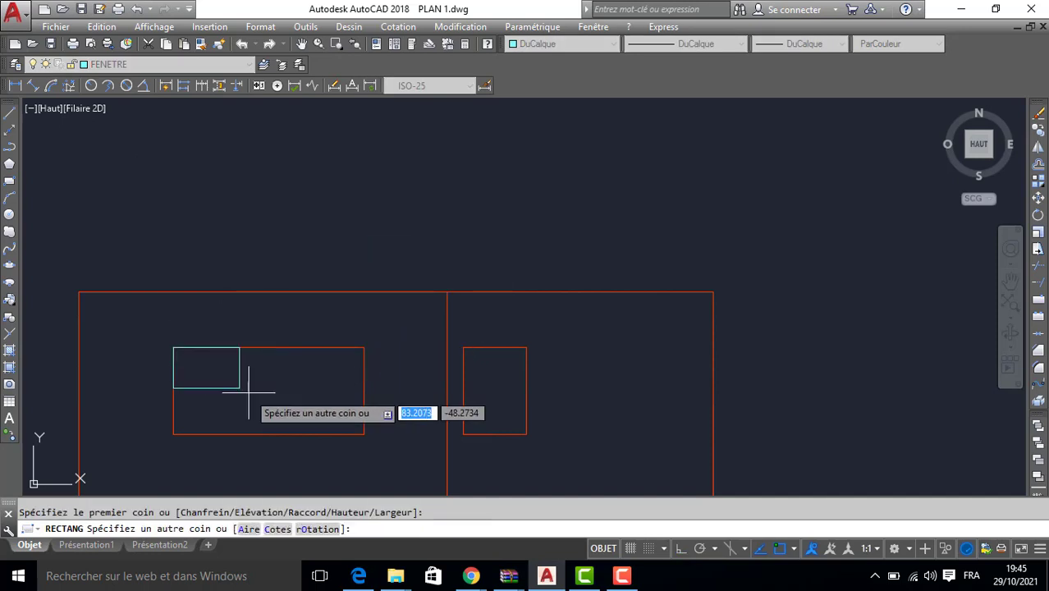
pyautogui.click(363, 433)
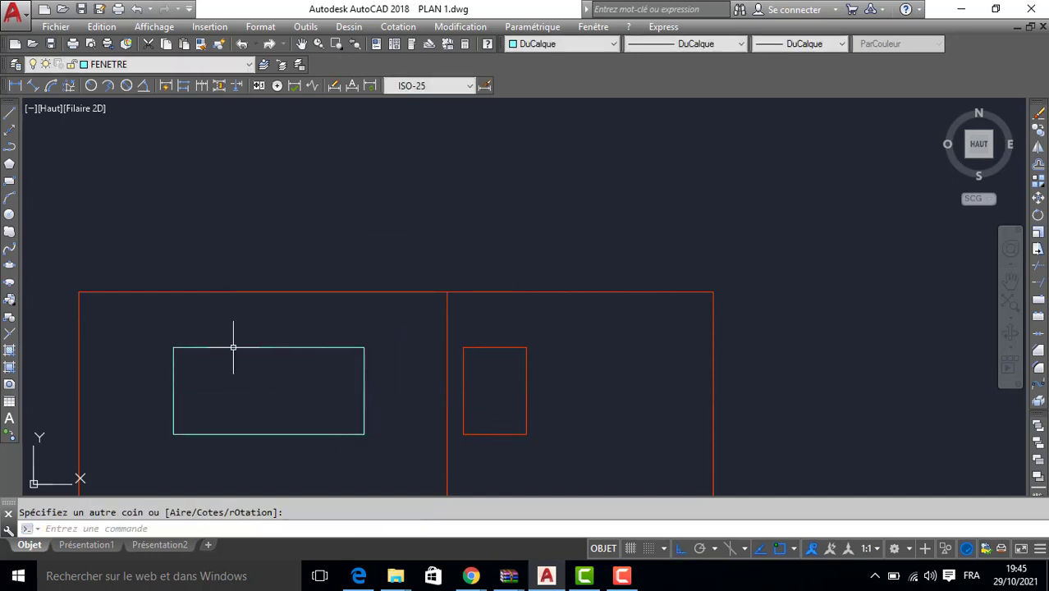
# - Draw a rectangle over the small window opening, corner to corner
pyautogui.click(9, 181)
pyautogui.click(466, 351)
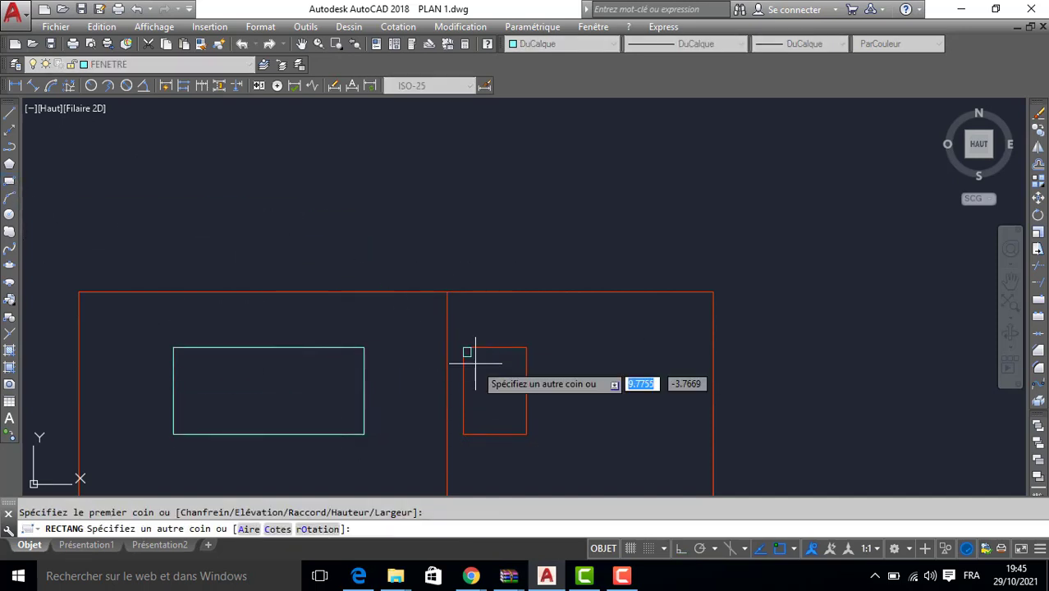
pyautogui.click(526, 433)
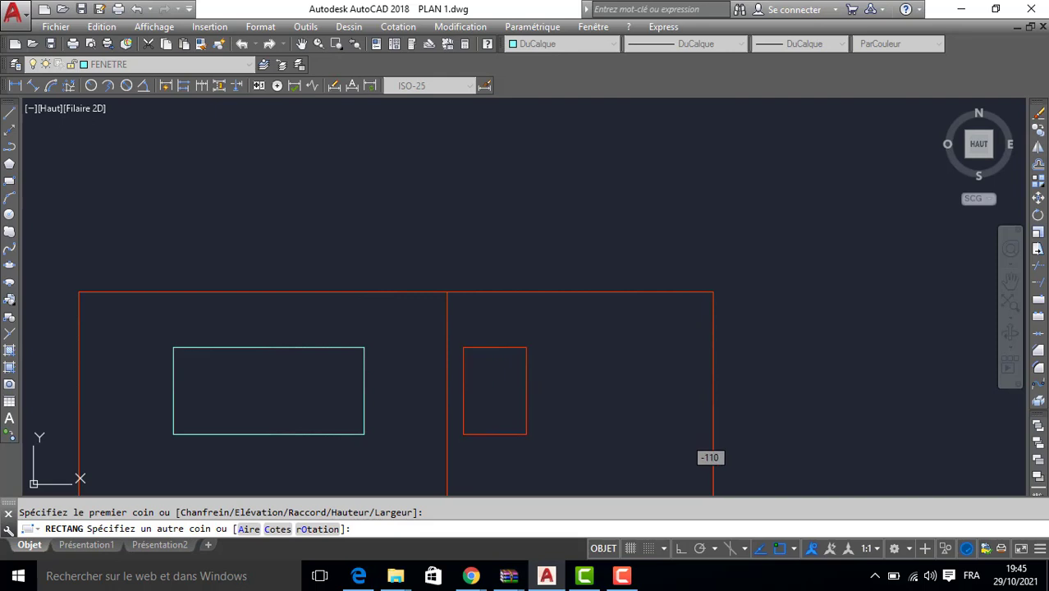
# - Offset the small window's rectangle inward twice by 5 to form its frame
pyautogui.click(1038, 180)
pyautogui.write('5')
pyautogui.press('Return')
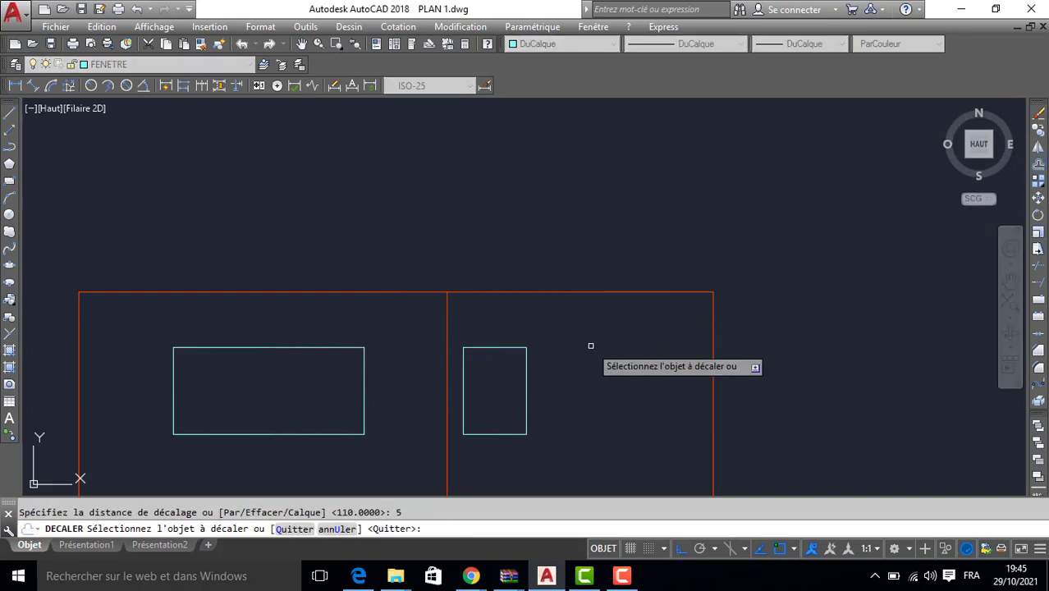
pyautogui.click(497, 348)
pyautogui.click(492, 358)
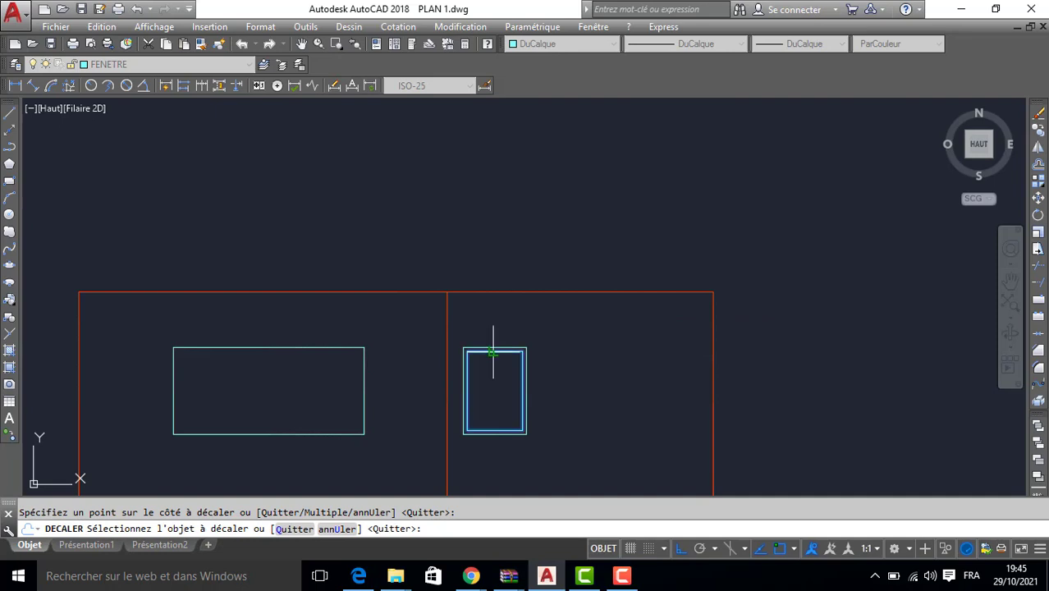
# - Offset the large window's rectangle inward twice by 5 to form its frame
pyautogui.click(330, 349)
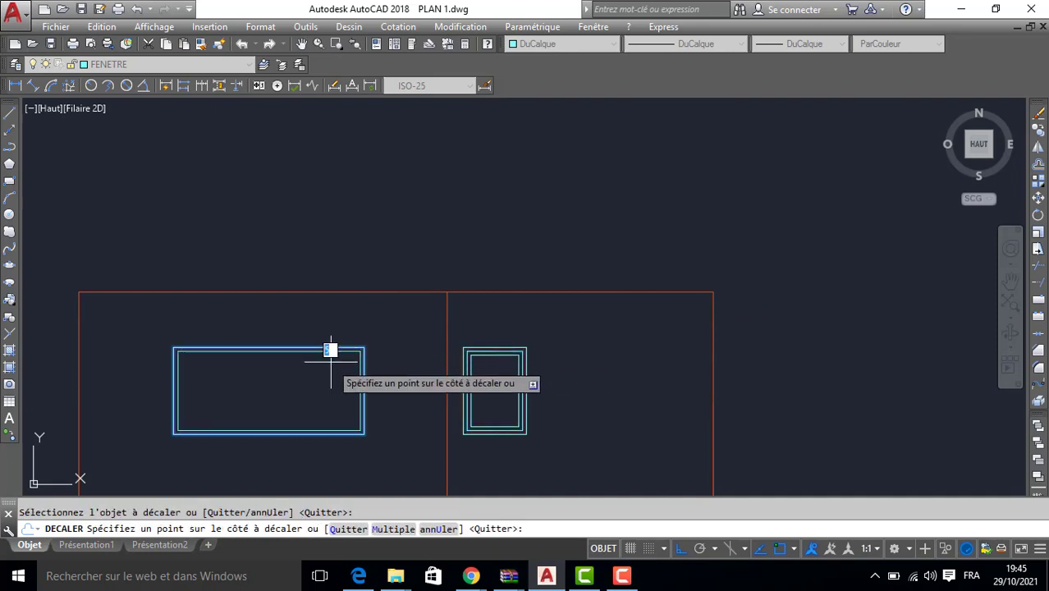
pyautogui.click(324, 356)
pyautogui.click(334, 353)
pyautogui.click(307, 363)
pyautogui.press('Return')
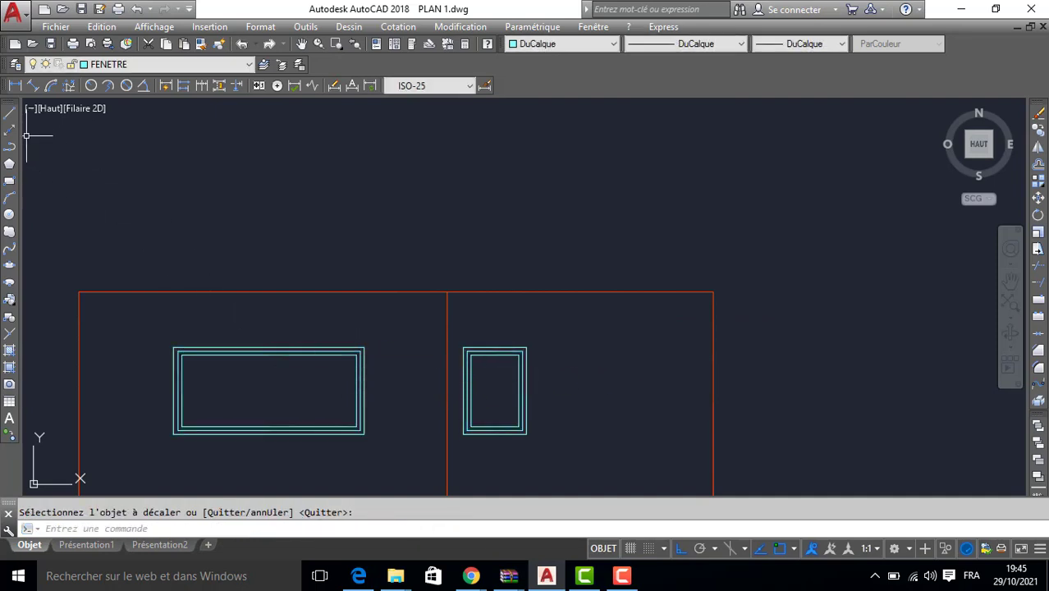
# - Draw a vertical centre line in the large and small windows, joining the midpoints of the innermost frame's top and bottom edges
pyautogui.click(11, 117)
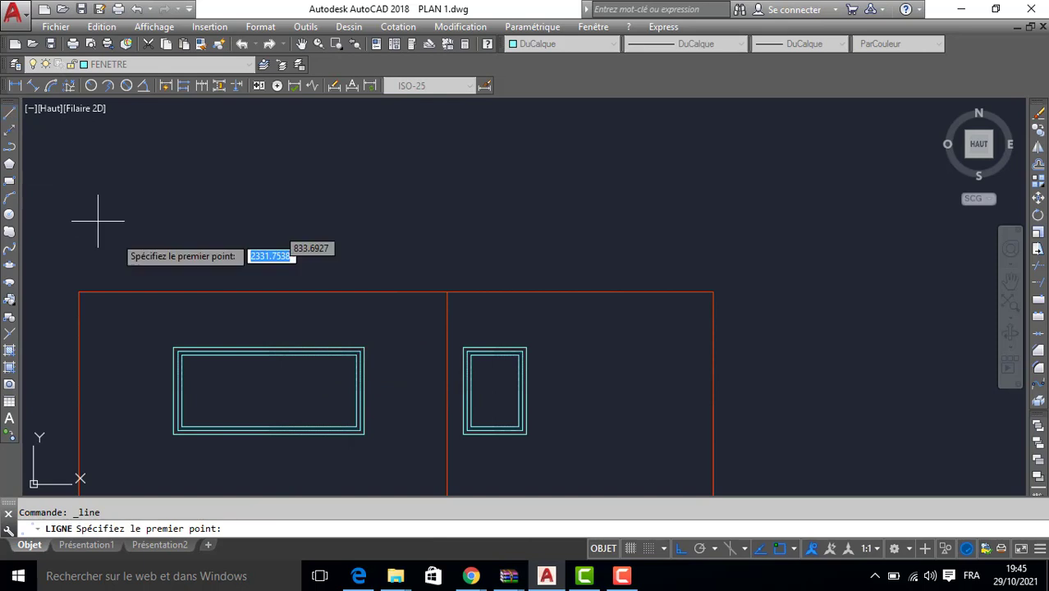
pyautogui.click(268, 356)
pyautogui.click(268, 427)
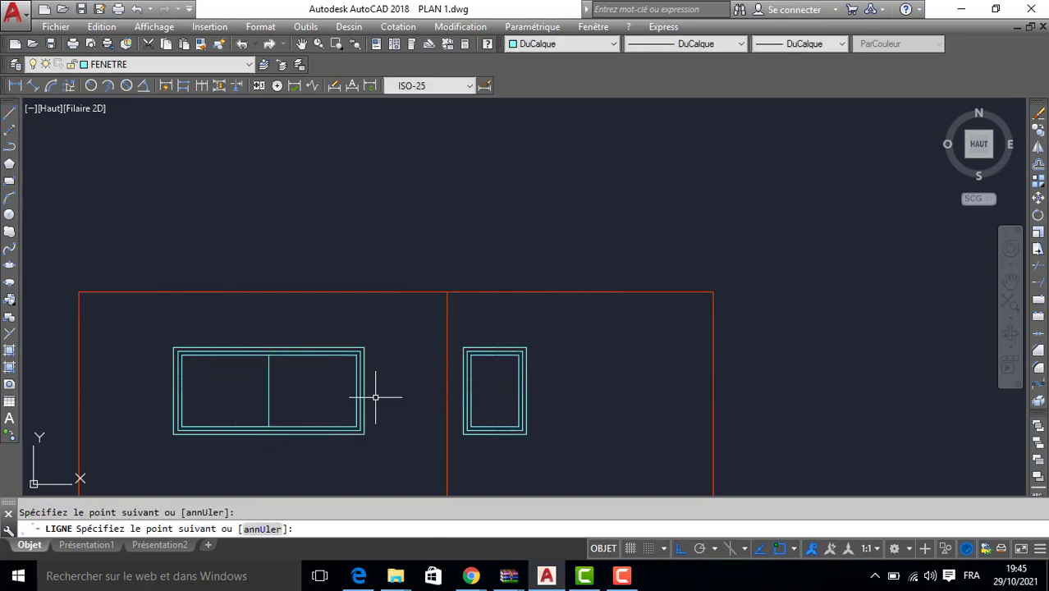
pyautogui.press('Return')
pyautogui.click(494, 355)
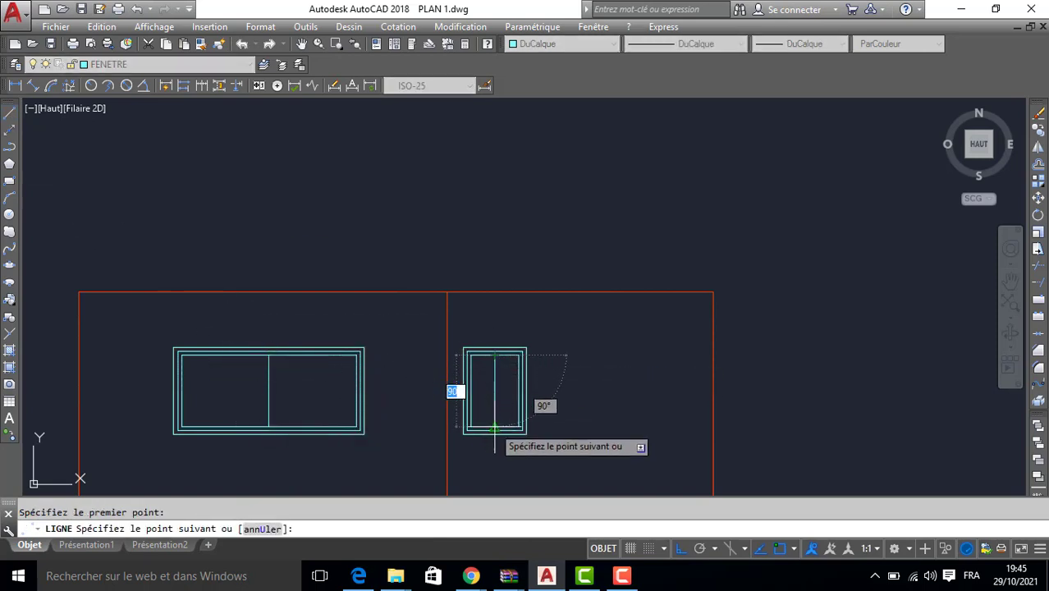
pyautogui.click(494, 427)
pyautogui.press('Return')
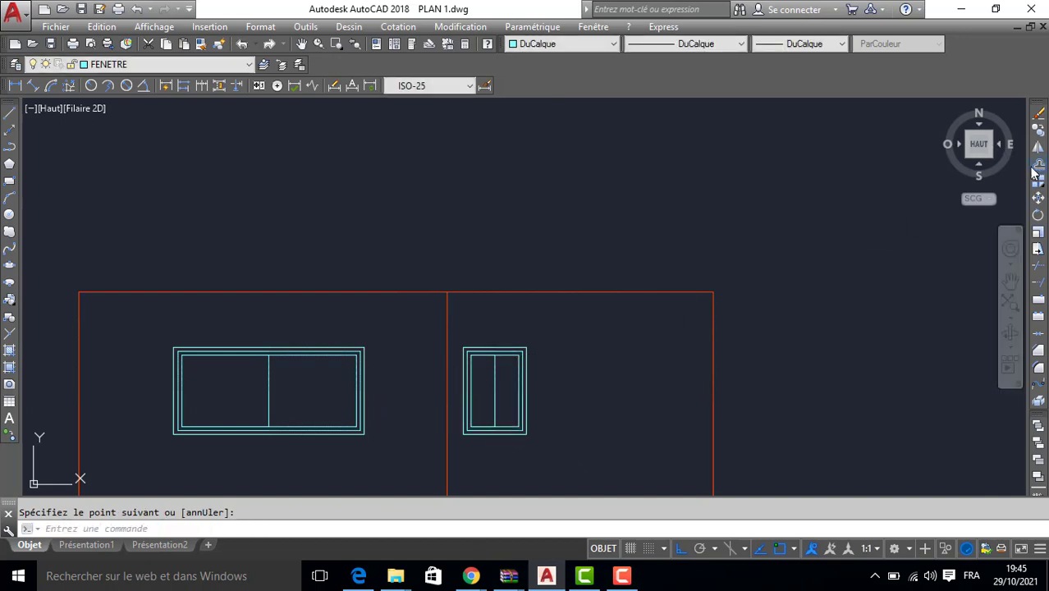
# - Offset the small window's centre line by 2.5 to both sides
pyautogui.click(1037, 165)
pyautogui.write('3')
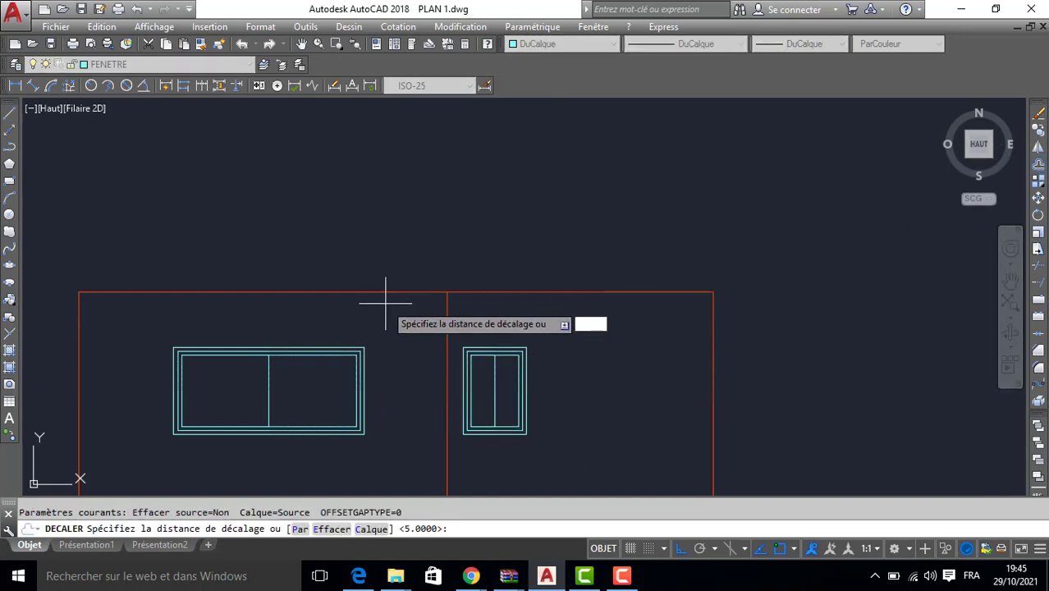
pyautogui.press('Return')
pyautogui.scroll(4, 489, 378)
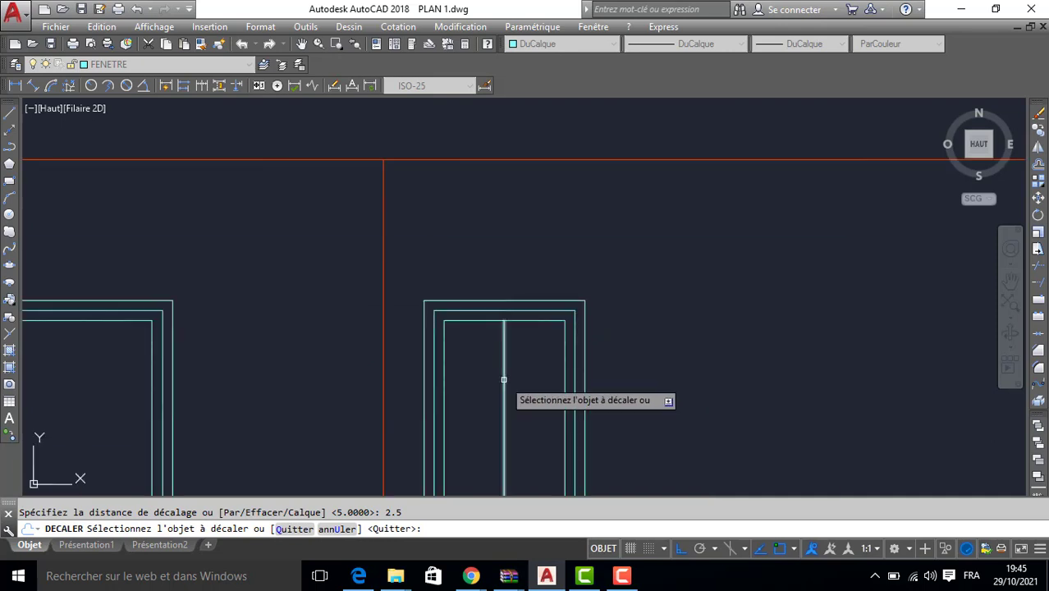
pyautogui.click(502, 375)
pyautogui.click(492, 382)
pyautogui.click(504, 375)
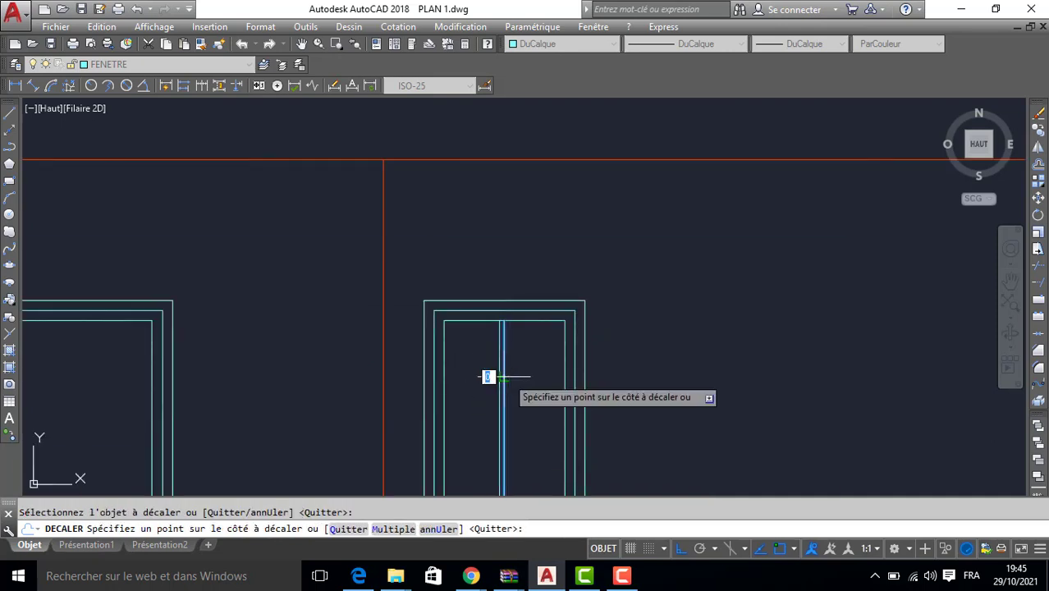
pyautogui.scroll(2, 531, 379)
pyautogui.click(530, 378)
# - Offset the large window's centre line by 2.5 to both sides
pyautogui.scroll(-4, 517, 361)
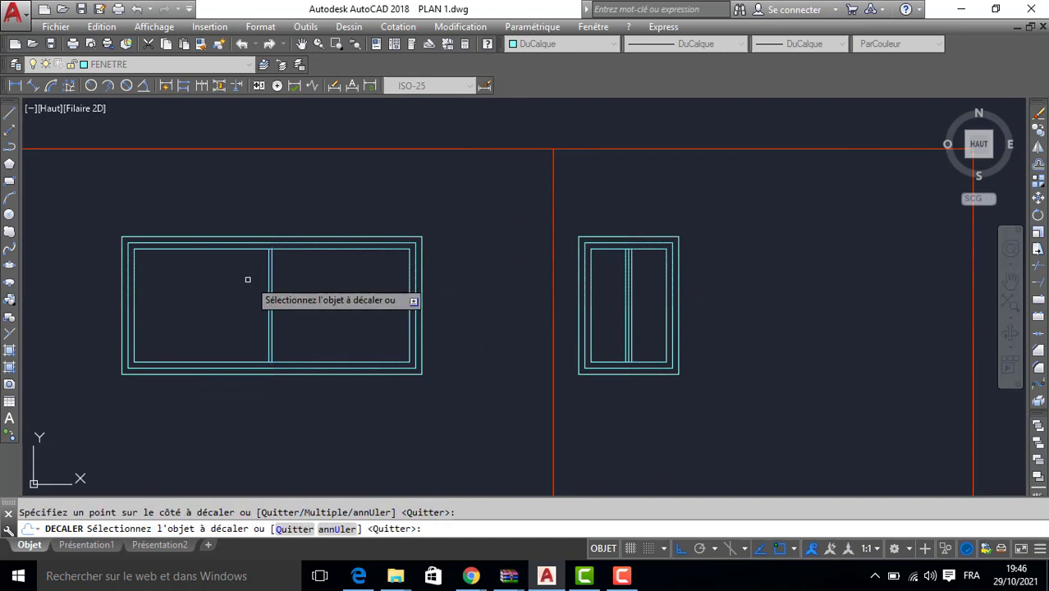
pyautogui.scroll(3, 273, 279)
pyautogui.click(273, 278)
pyautogui.click(335, 277)
pyautogui.scroll(-8, 445, 276)
pyautogui.press('Escape')
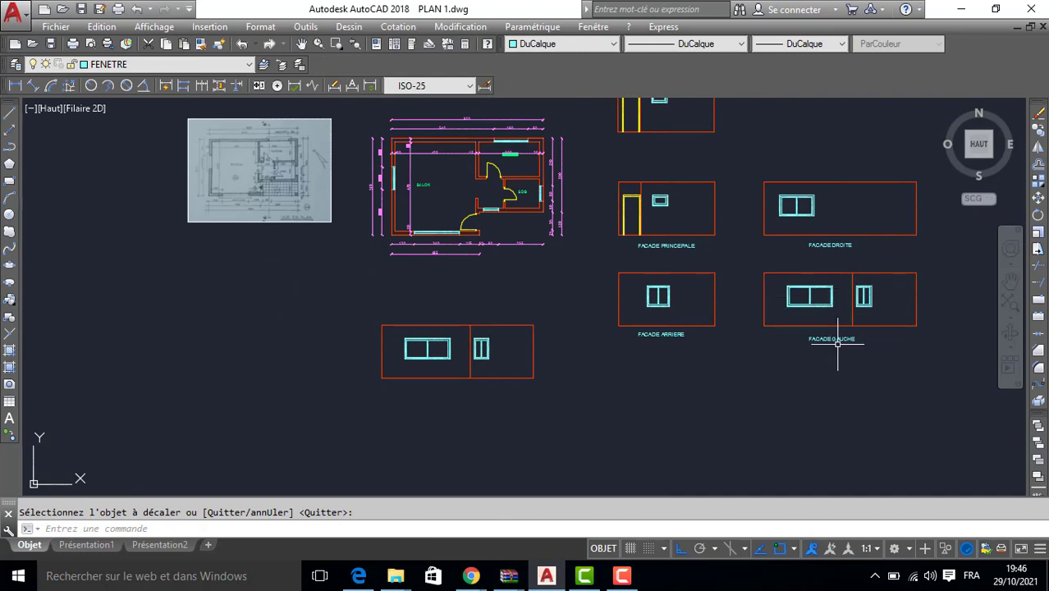
# - Examine the floor plan's dimensions and compare the drawn facade with the finished facades
pyautogui.moveTo(484, 199)
pyautogui.mouseDown(button='middle')
pyautogui.moveTo(452, 233)
pyautogui.moveTo(467, 269)
pyautogui.mouseUp(button='middle')
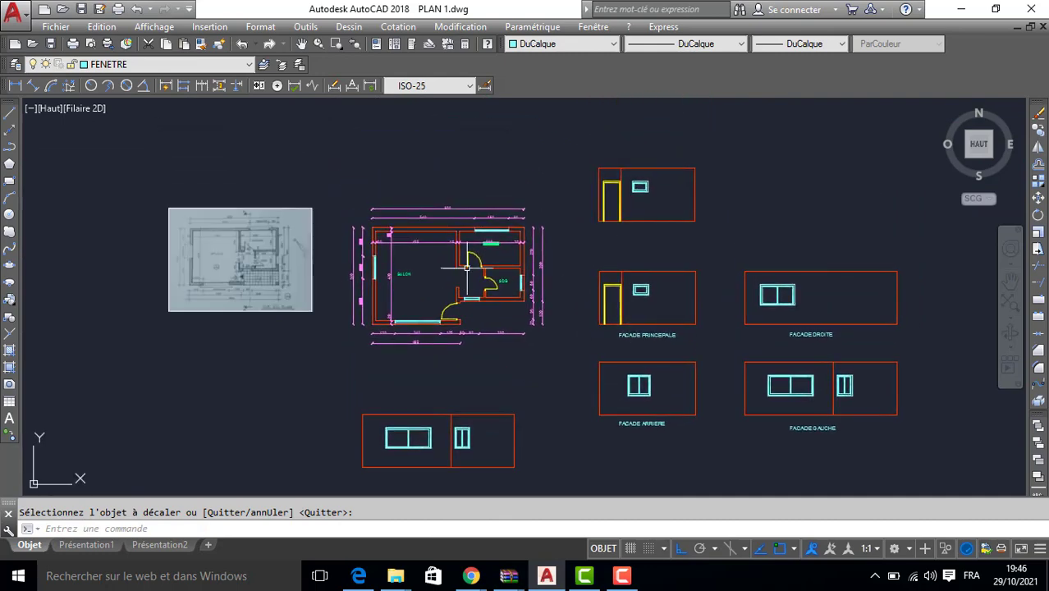
pyautogui.scroll(4, 356, 279)
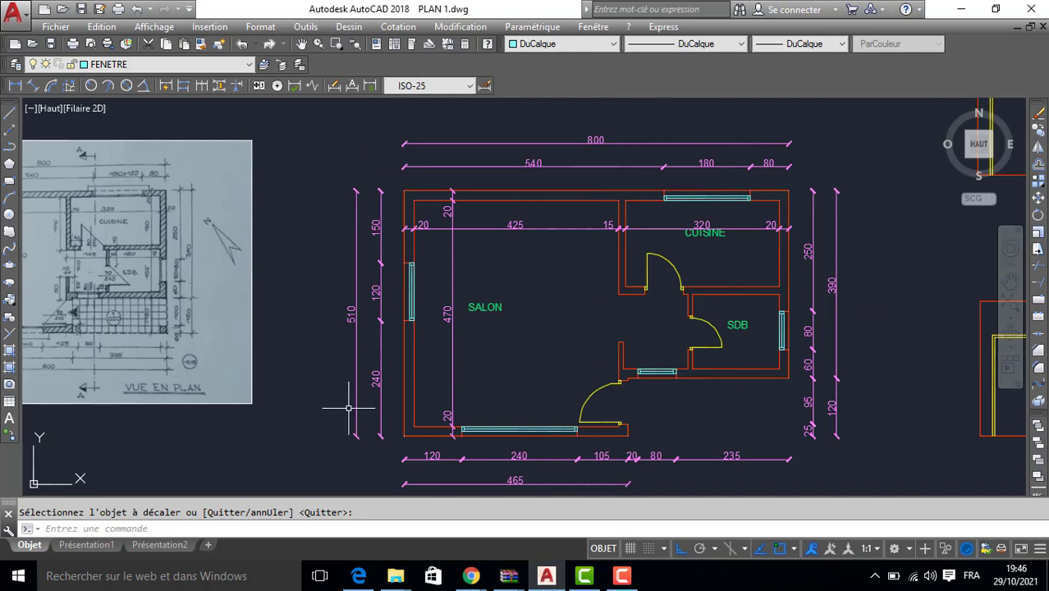
pyautogui.scroll(2, 361, 348)
pyautogui.scroll(-2, 377, 279)
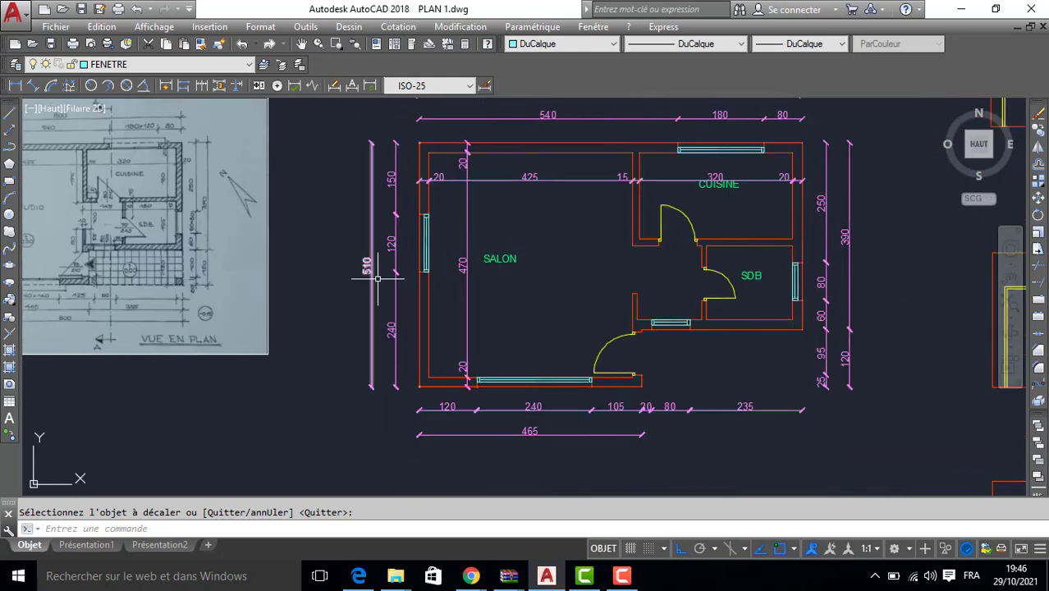
pyautogui.scroll(-2, 414, 278)
pyautogui.moveTo(430, 319); pyautogui.dragTo(407, 212, button='middle')
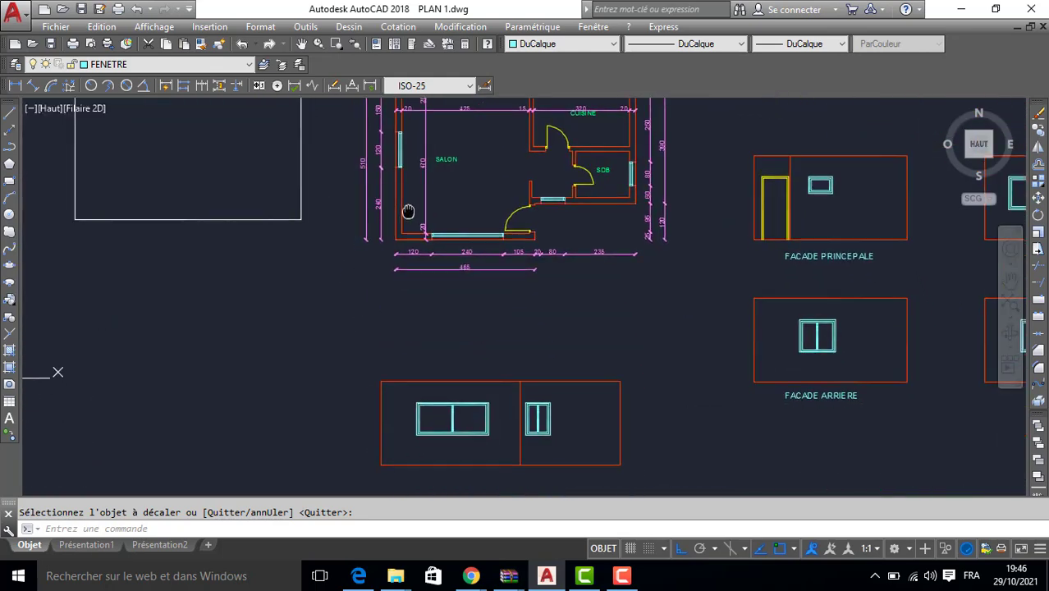
pyautogui.moveTo(467, 363); pyautogui.dragTo(437, 327, button='middle')
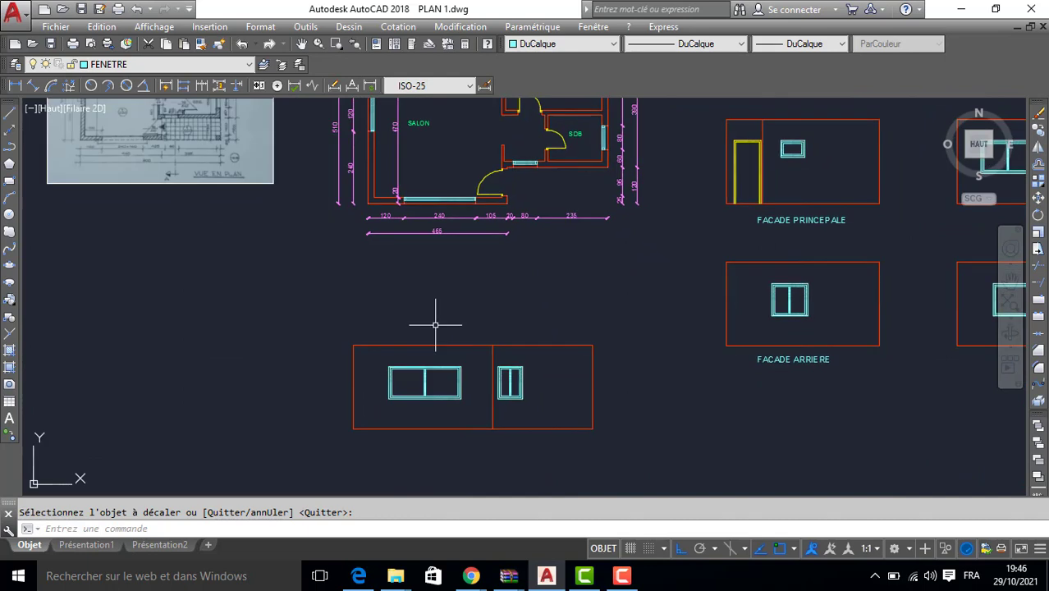
# - Offset the facade's top edge 20 upward
pyautogui.click(1038, 163)
pyautogui.write('20')
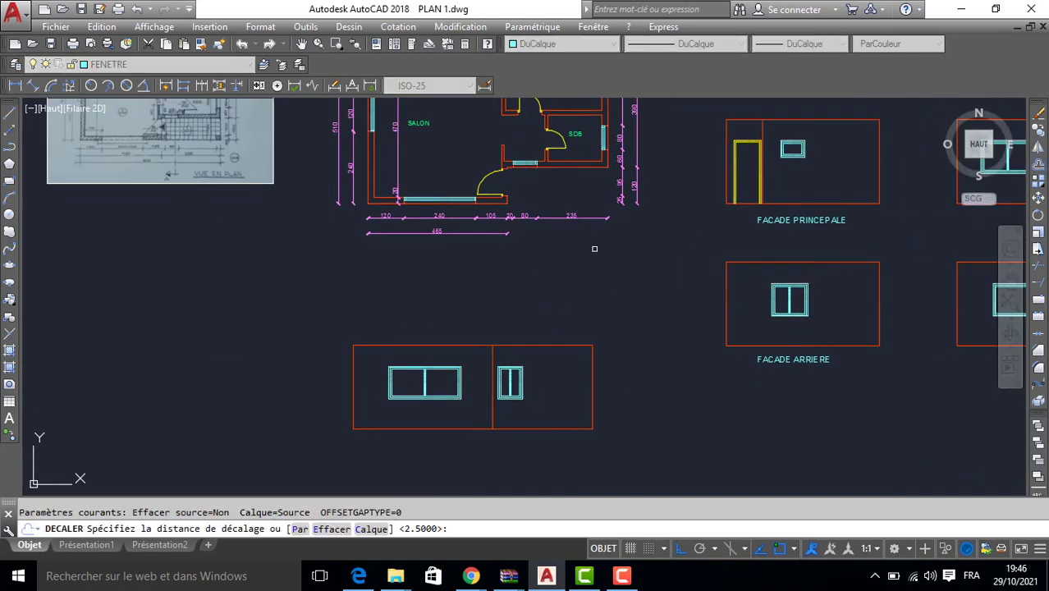
pyautogui.press('Return')
pyautogui.click(540, 345)
pyautogui.click(539, 307)
pyautogui.press('Return')
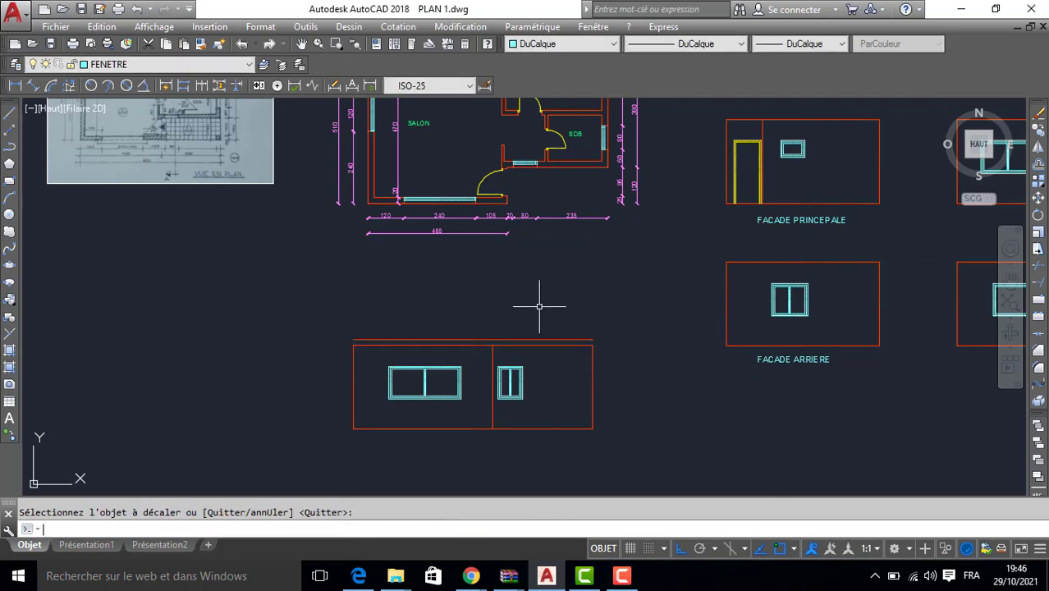
# - Offset the line just above the facade's top edge another 50 upward
pyautogui.press('Return')
pyautogui.press('Return')
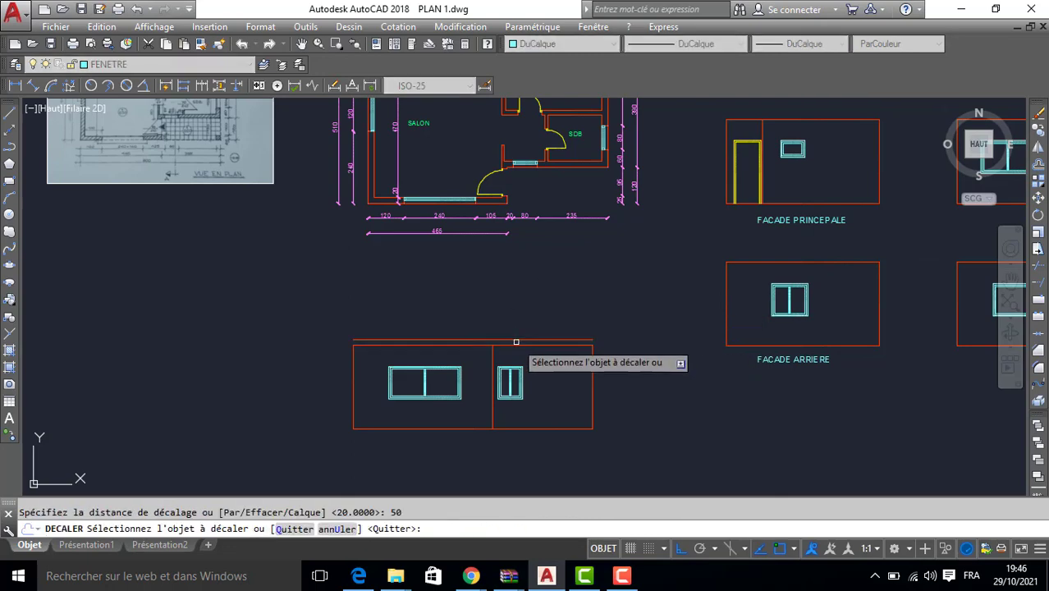
pyautogui.click(510, 339)
pyautogui.press('Return')
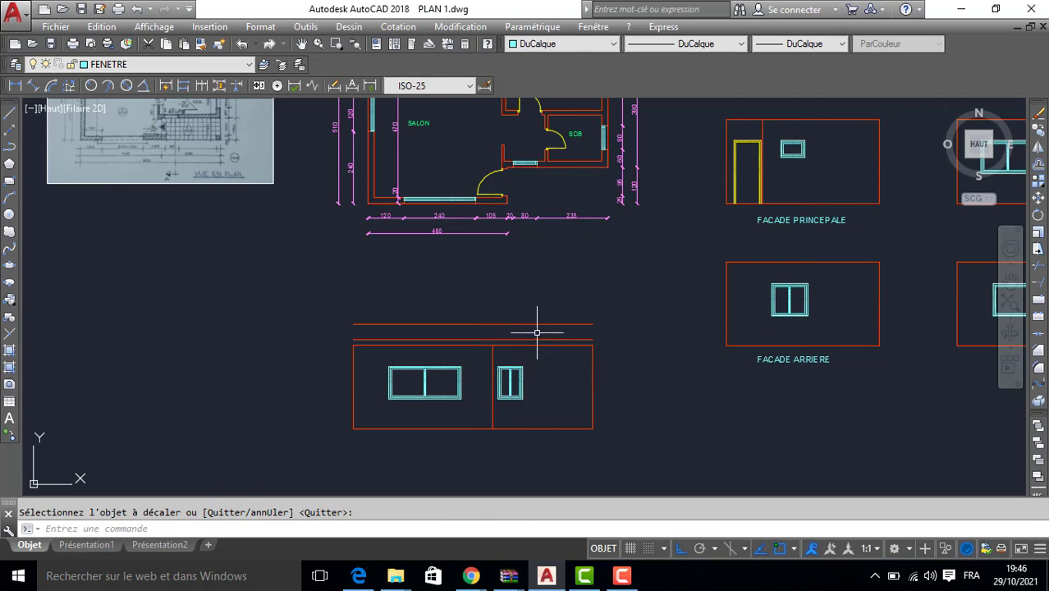
# - Erase the two lower horizontal lines at the facade's top and extend its three vertical lines up to the remaining top line
pyautogui.click(525, 342)
pyautogui.press('Delete')
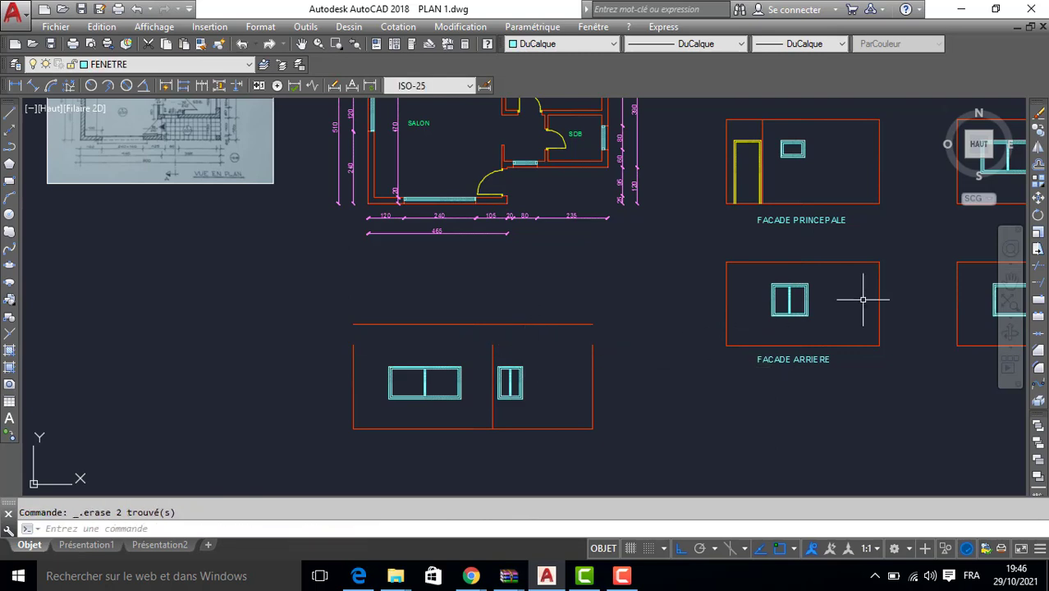
pyautogui.click(1038, 281)
pyautogui.press('Return')
pyautogui.click(628, 348)
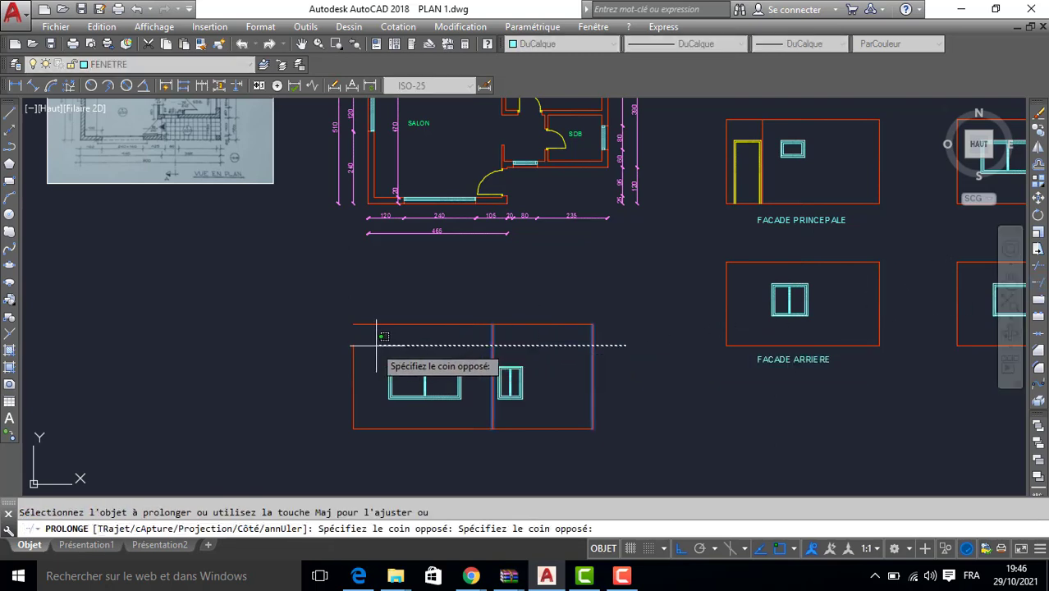
pyautogui.click(356, 351)
pyautogui.press('Return')
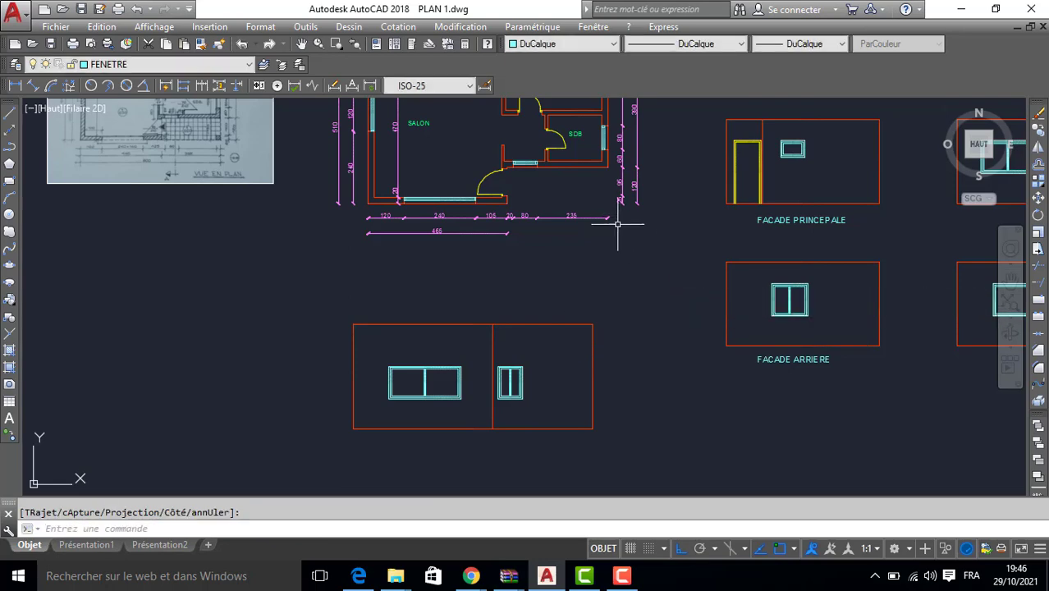
pyautogui.moveTo(615, 227); pyautogui.dragTo(618, 258, button='middle')
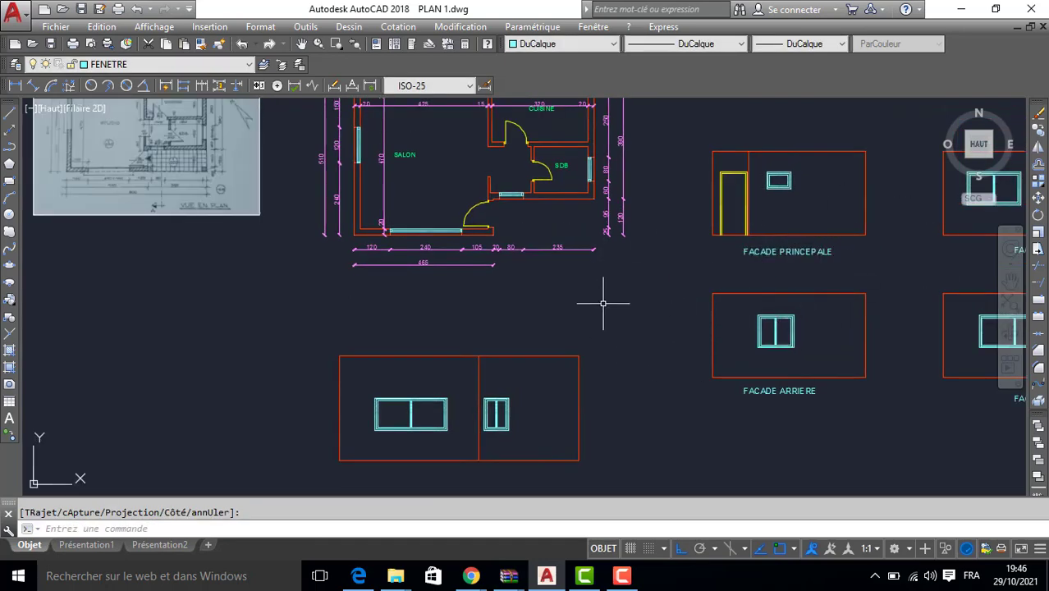
# - Make the MUR layer current and draw a 510 by 350 rectangle below the reference plan image
pyautogui.moveTo(543, 269); pyautogui.dragTo(567, 352, button='middle')
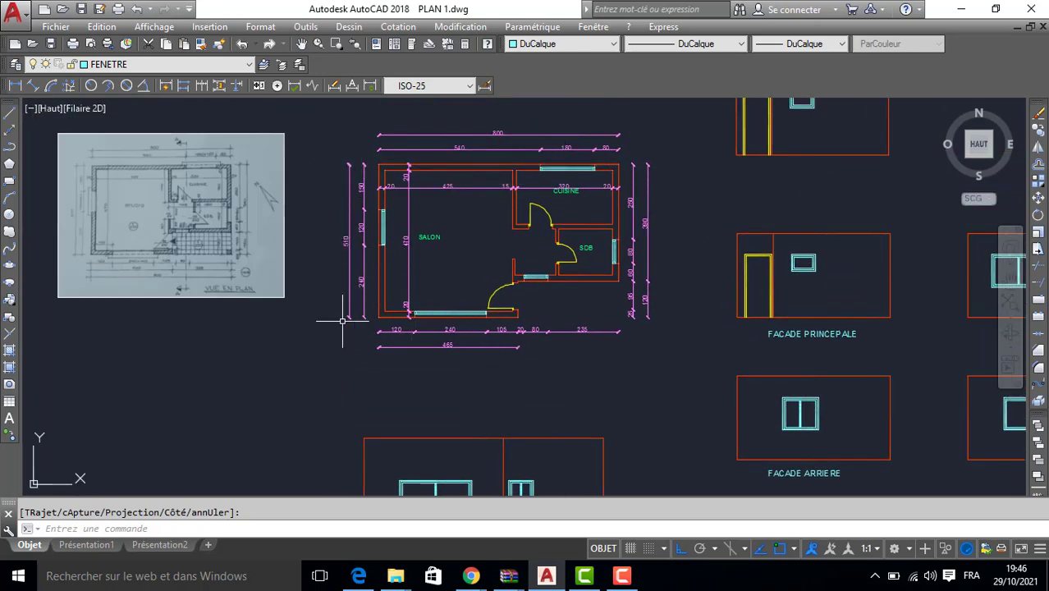
pyautogui.click(132, 64)
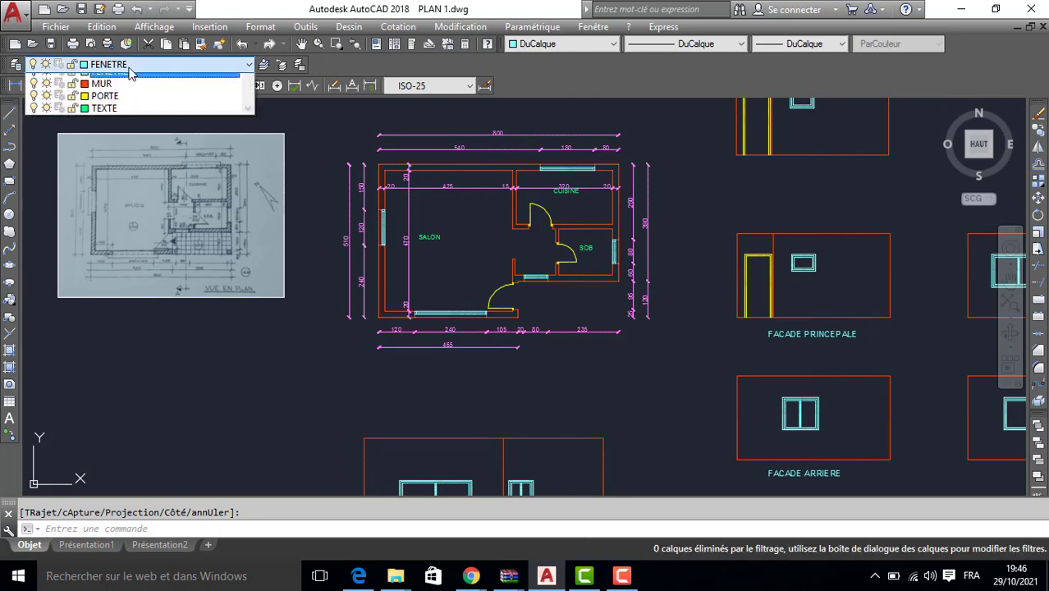
pyautogui.click(117, 129)
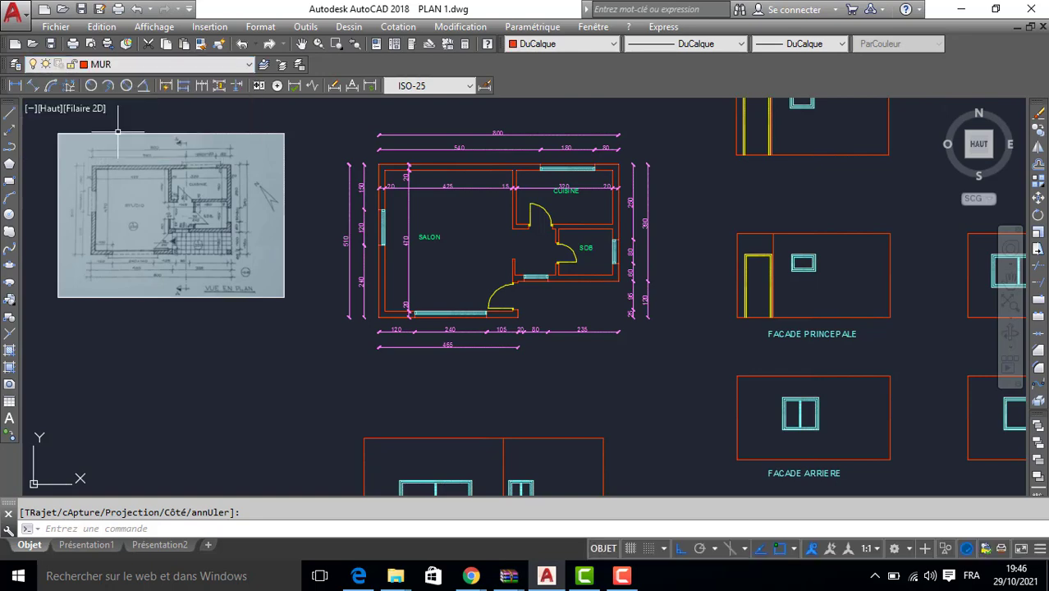
pyautogui.click(10, 182)
pyautogui.scroll(-3, 234, 297)
pyautogui.moveTo(234, 297); pyautogui.dragTo(347, 332, button='middle')
pyautogui.scroll(2, 301, 355)
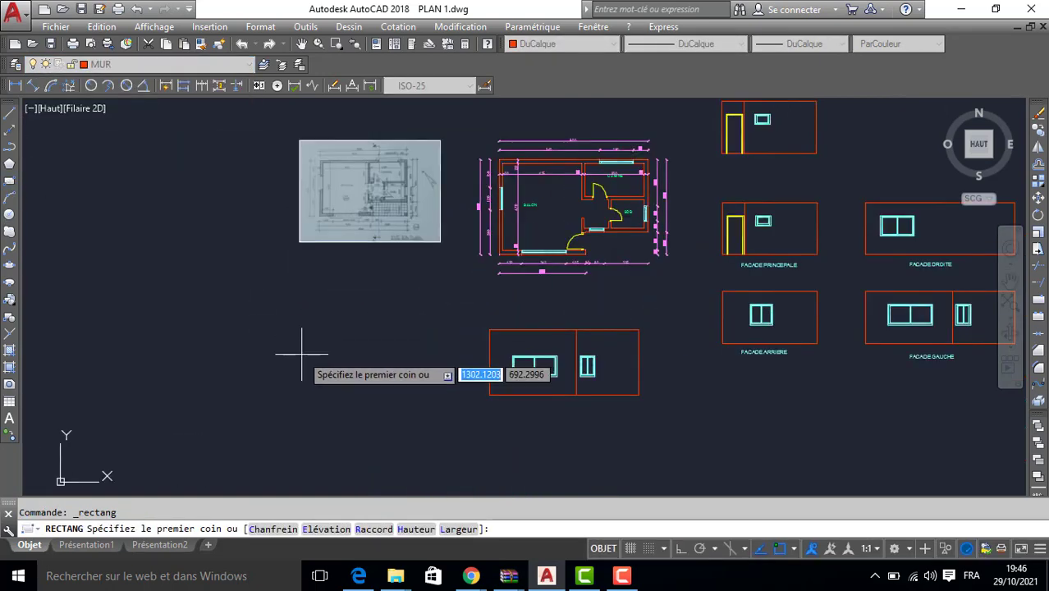
pyautogui.click(302, 356)
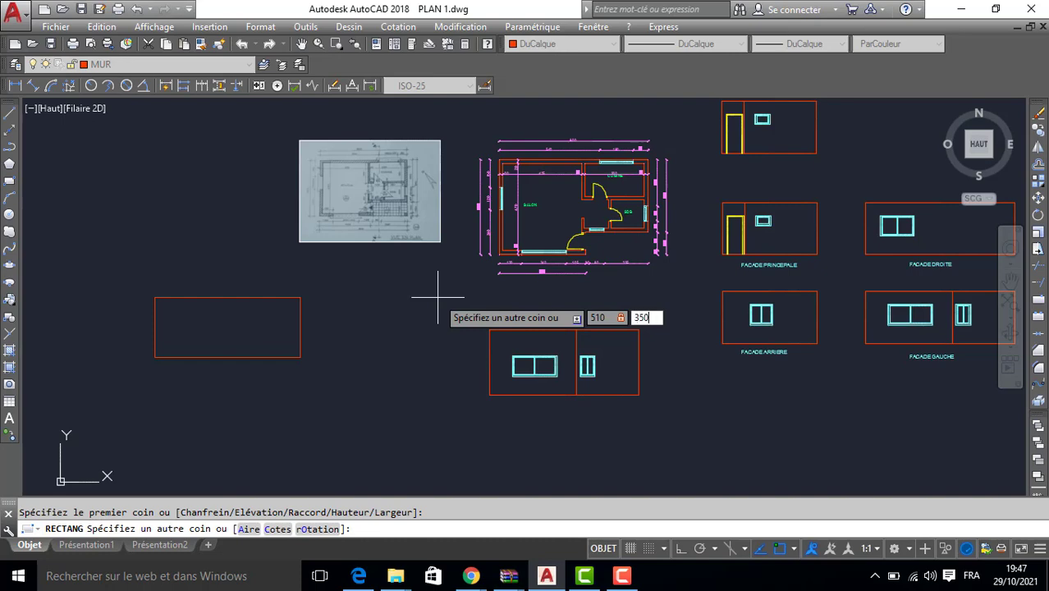
pyautogui.press('Return')
# - Explode the new 510 by 350 facade rectangle into separate lines
pyautogui.click(398, 273)
pyautogui.click(389, 302)
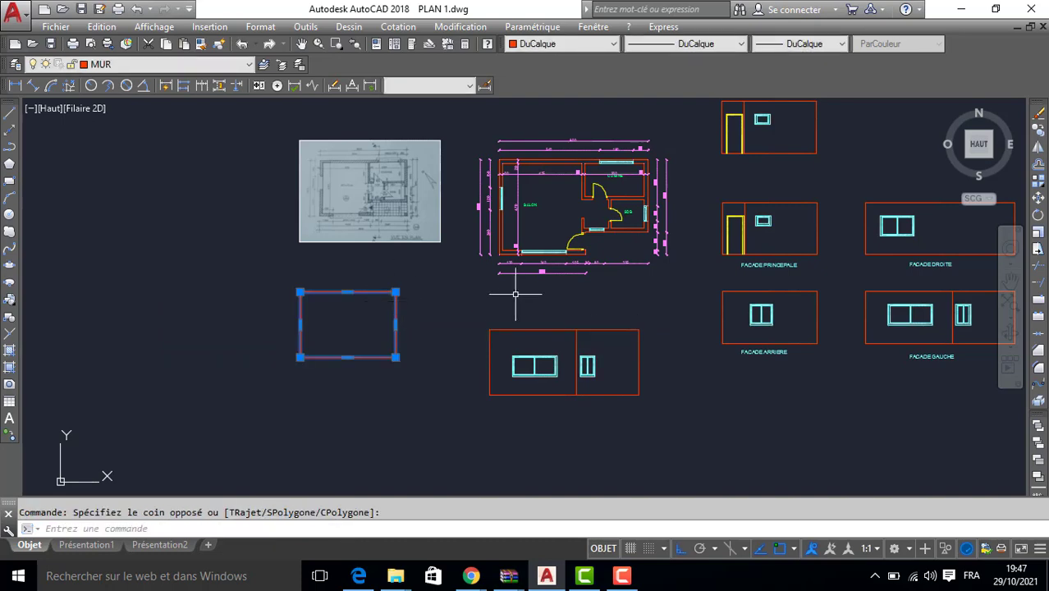
pyautogui.click(1039, 400)
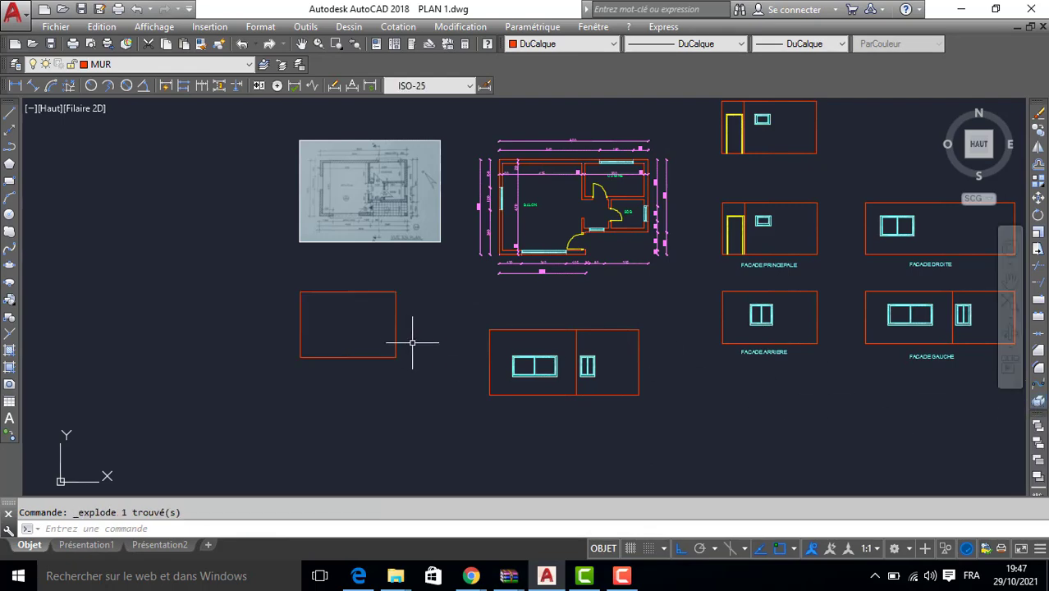
# - Offset the new facade's left edge 150 inward to mark the window's left side
pyautogui.write('DC')
pyautogui.press('Return')
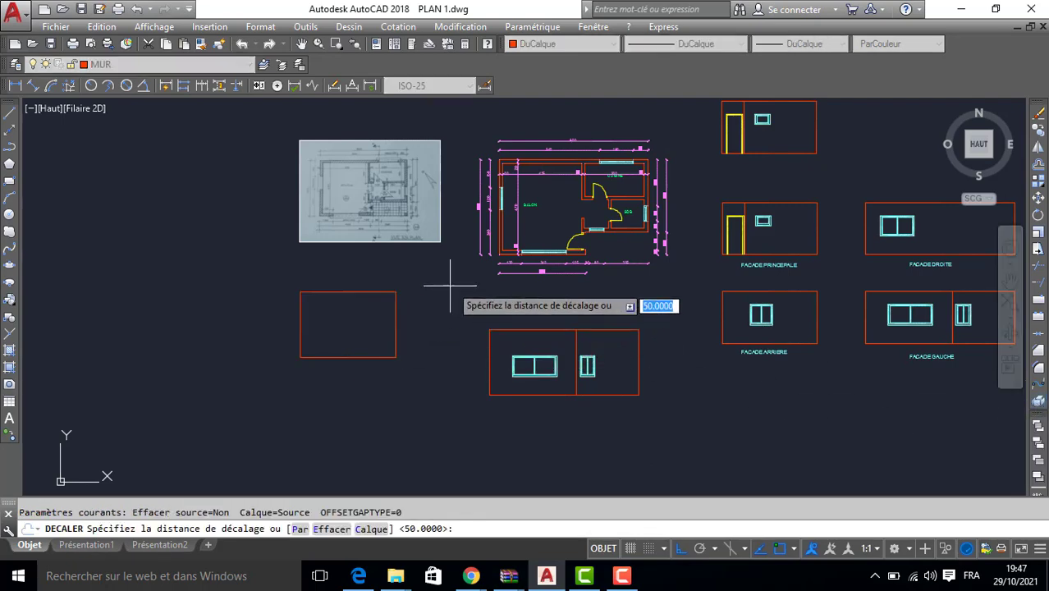
pyautogui.scroll(4, 501, 178)
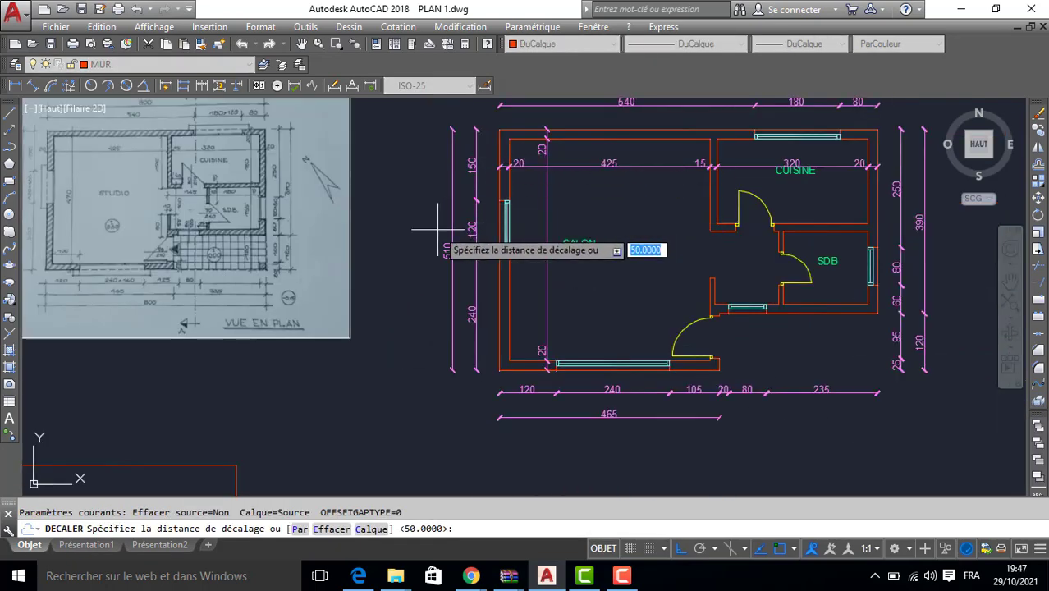
pyautogui.scroll(-2, 437, 242)
pyautogui.write('150')
pyautogui.press('Return')
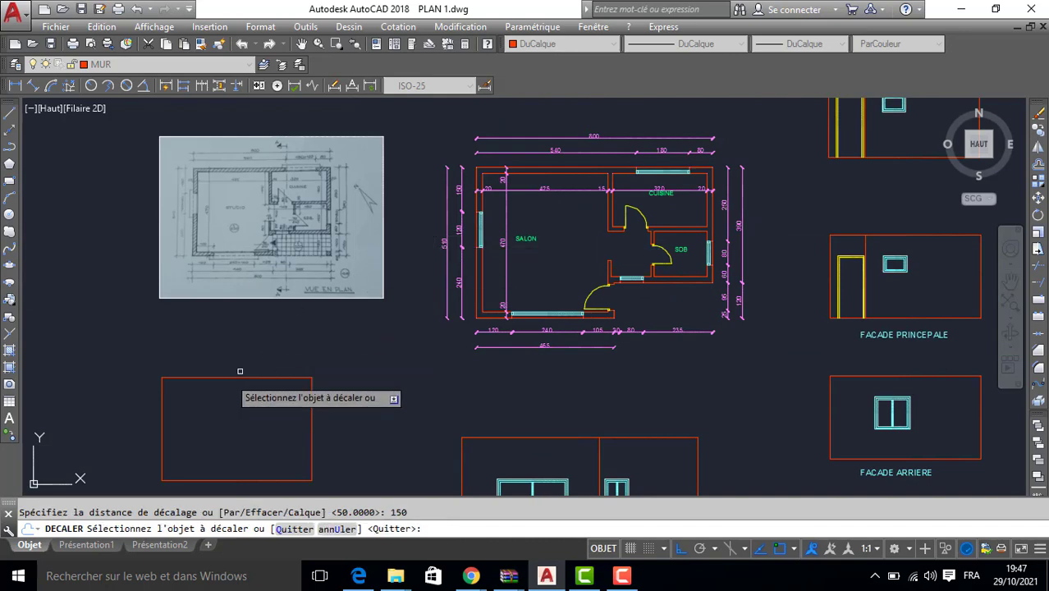
pyautogui.click(167, 400)
pyautogui.click(207, 406)
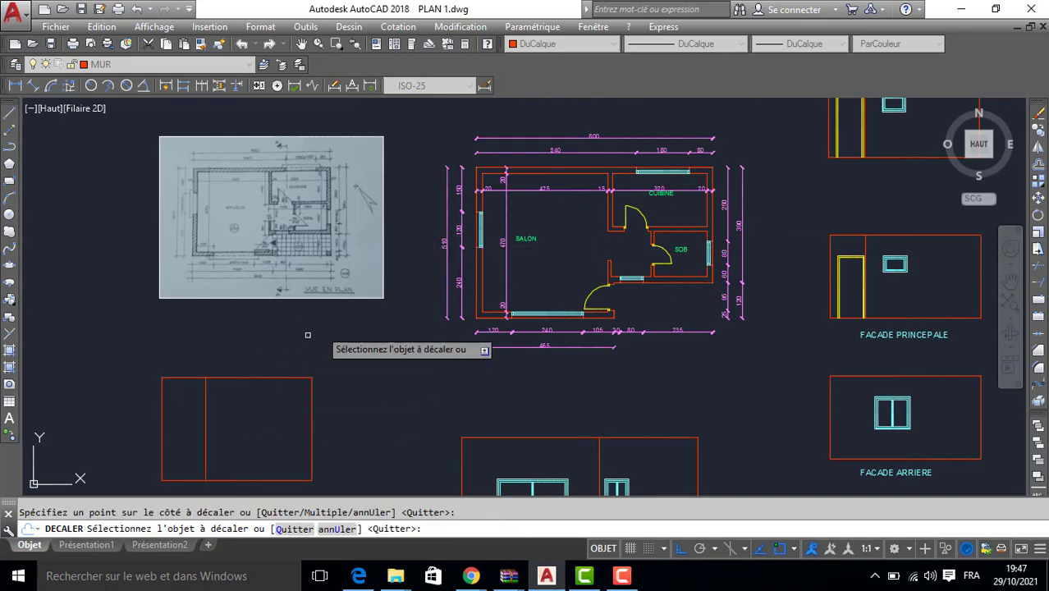
pyautogui.click(460, 228)
pyautogui.scroll(4, 459, 227)
pyautogui.press('Return')
# - Offset the inner vertical line another 120 to the right to mark the window's width
pyautogui.press('Return')
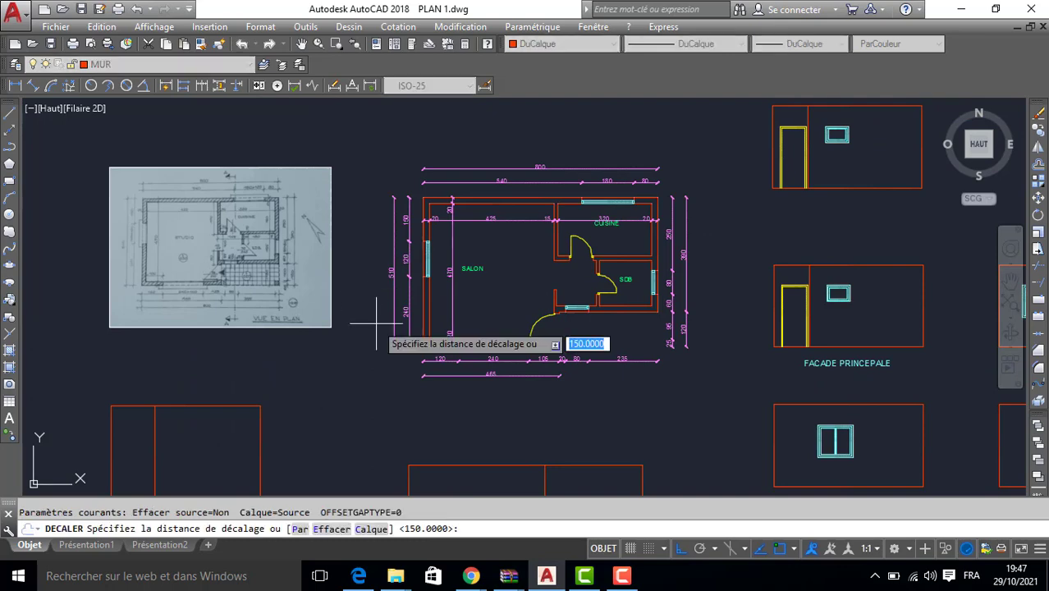
pyautogui.write('120')
pyautogui.press('Return')
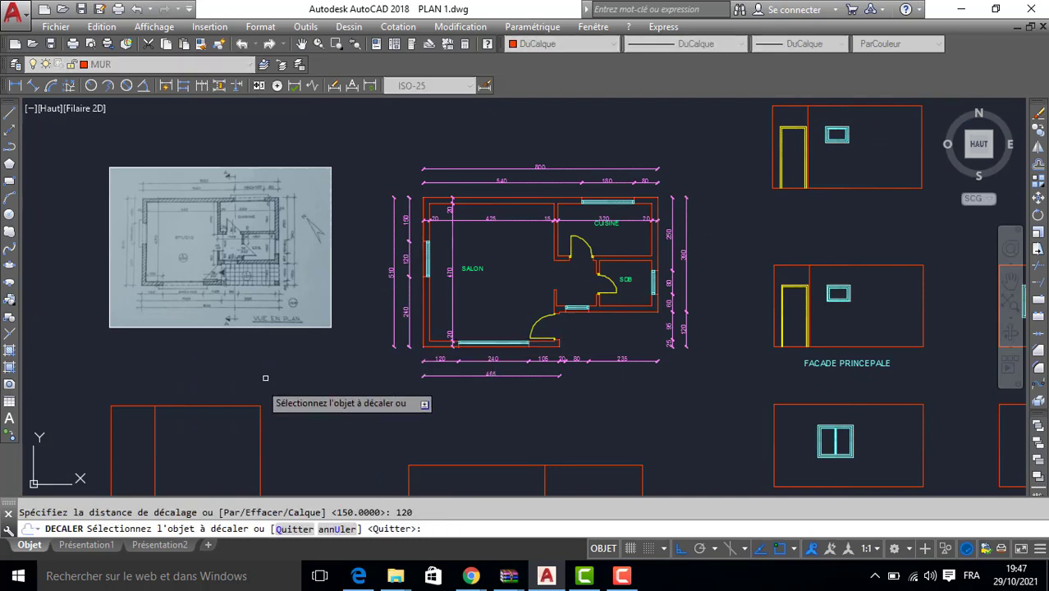
pyautogui.click(156, 445)
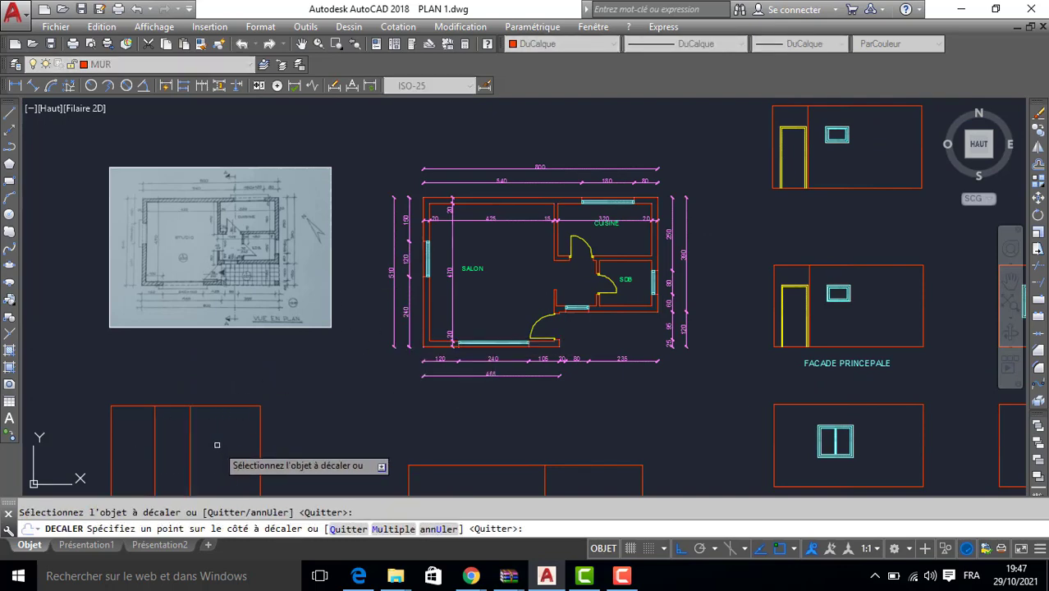
pyautogui.moveTo(234, 422); pyautogui.dragTo(362, 334, button='middle')
pyautogui.click(362, 355)
pyautogui.press('Return')
# - Offset the facade's bottom edge 100 upward to mark the window sill
pyautogui.press('Return')
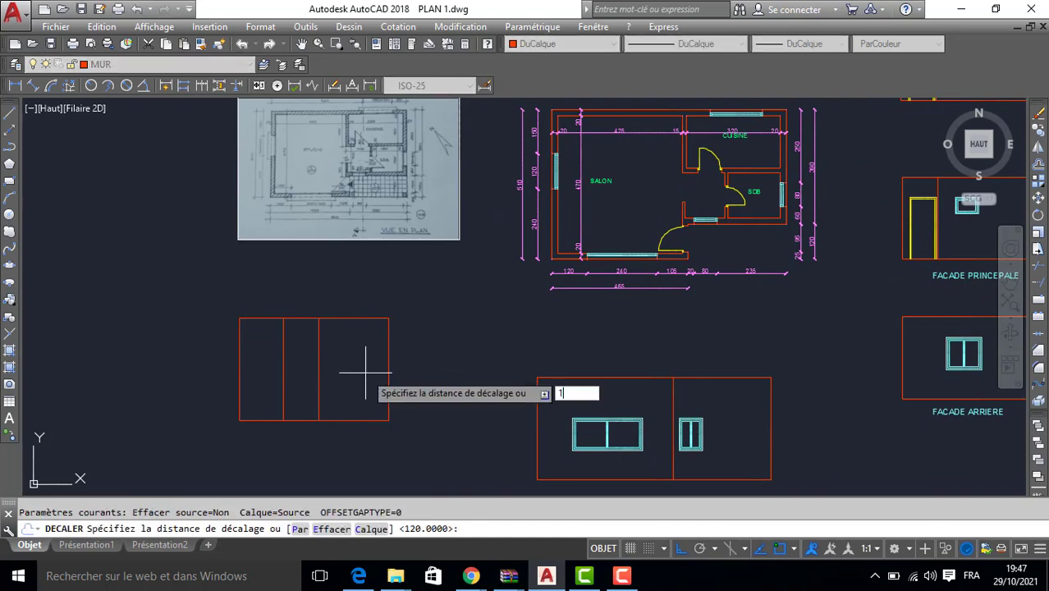
pyautogui.press('Return')
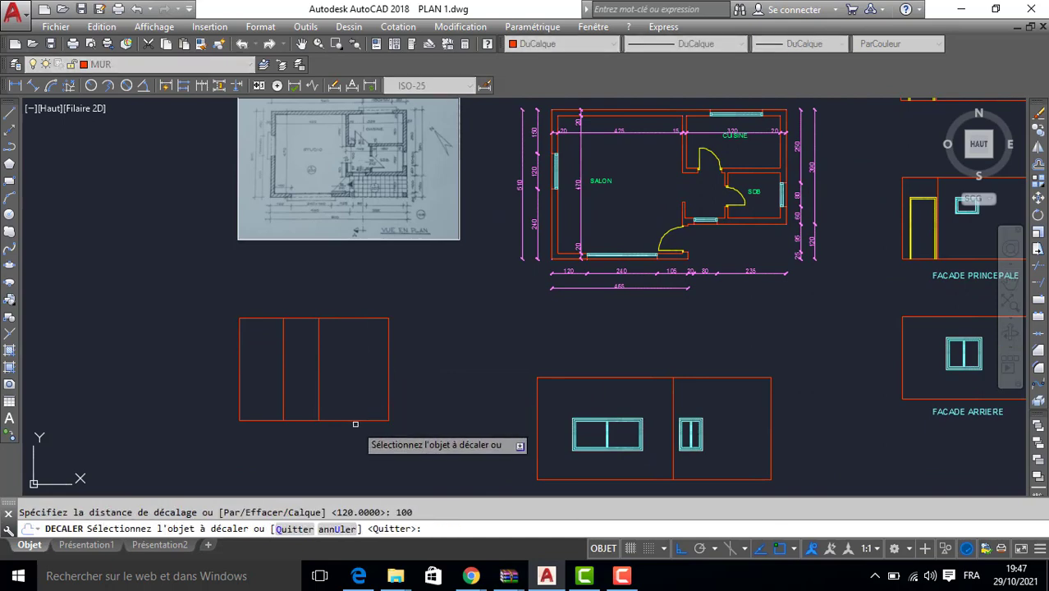
pyautogui.click(354, 422)
pyautogui.click(352, 362)
pyautogui.press('Return')
# - Offset the sill line another 110 upward to mark the window's top
pyautogui.press('Return')
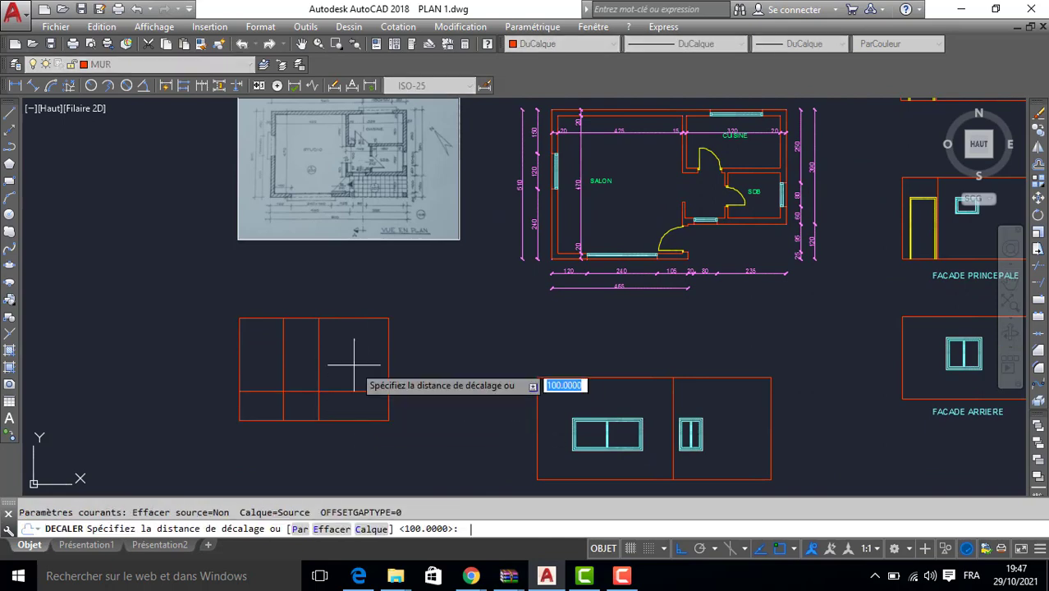
pyautogui.write('110')
pyautogui.press('Return')
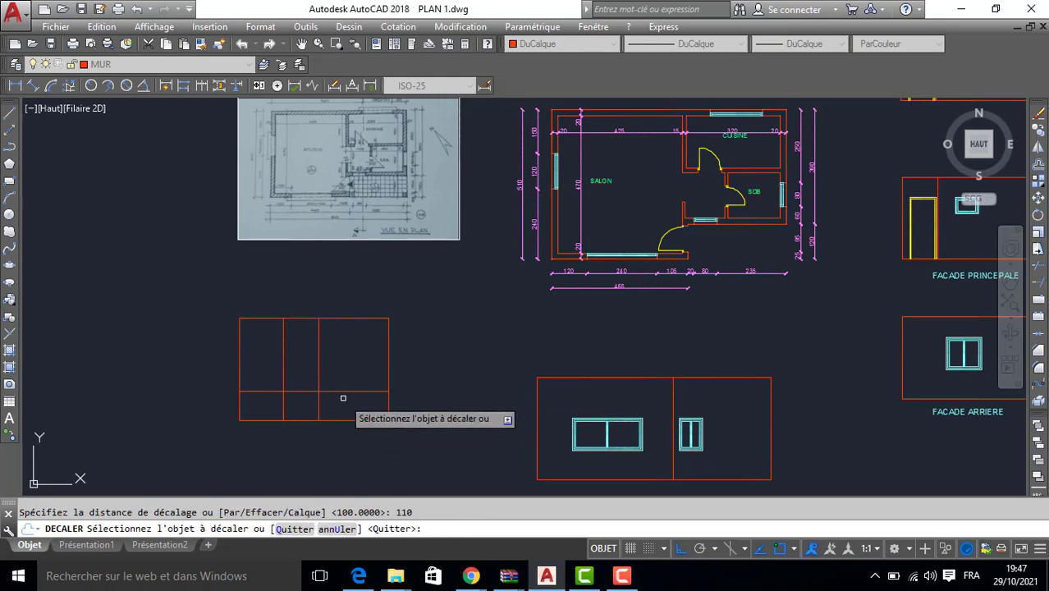
pyautogui.click(343, 391)
pyautogui.click(340, 337)
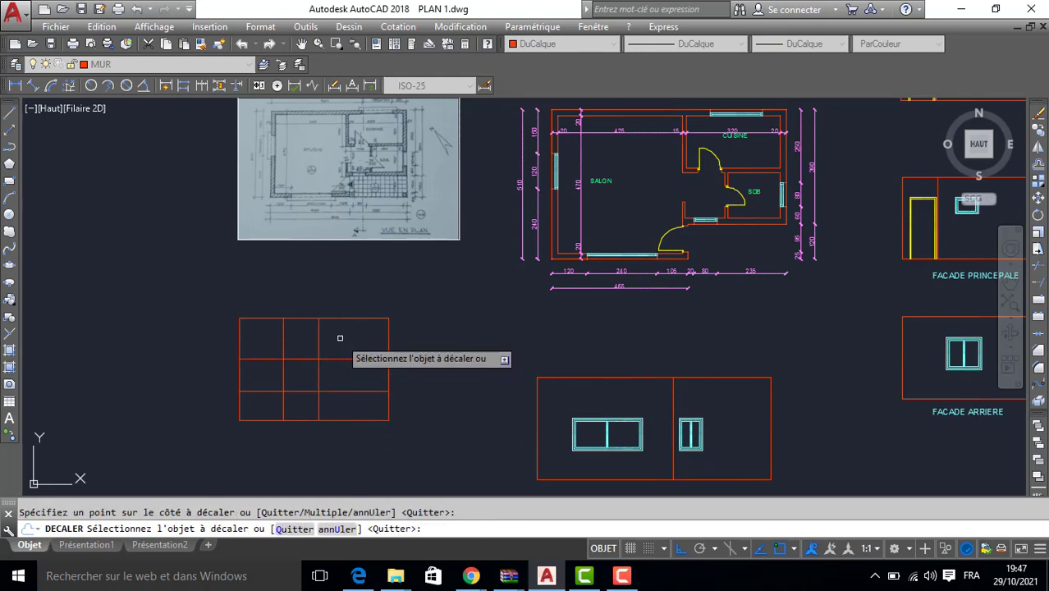
pyautogui.press('Return')
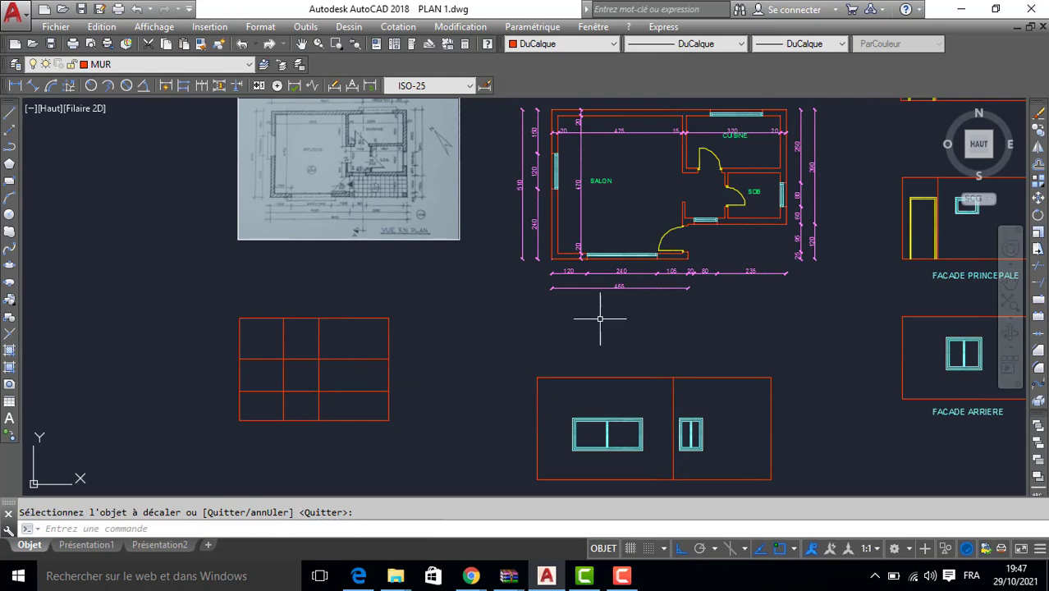
# - Trim the construction lines outside the window opening, leaving only its rectangle inside the facade outline
pyautogui.write('AJ')
pyautogui.press('Return')
pyautogui.press('Return')
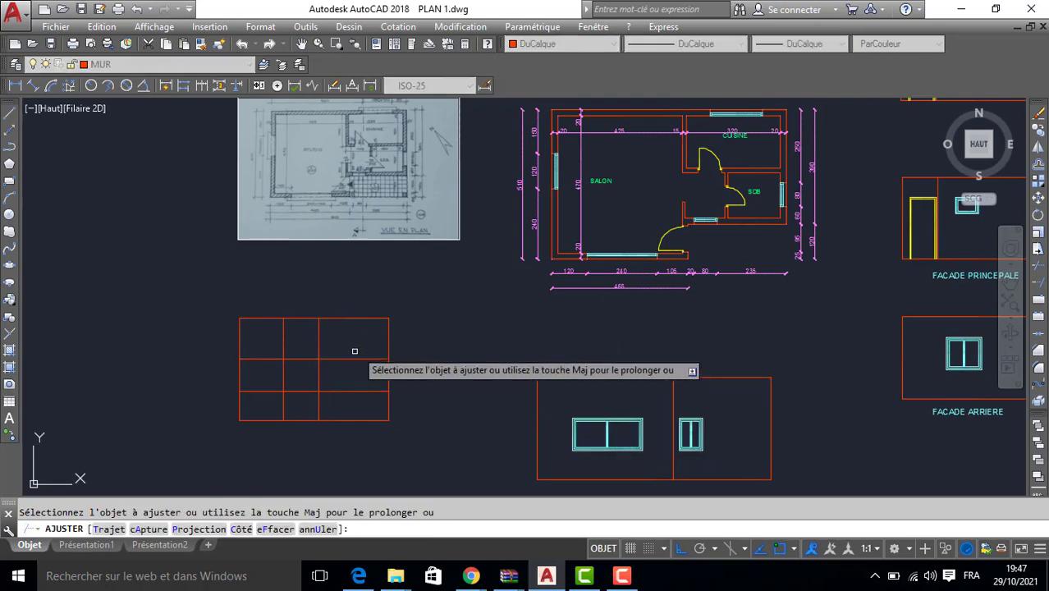
pyautogui.click(369, 346)
pyautogui.click(370, 404)
pyautogui.click(340, 400)
pyautogui.click(279, 408)
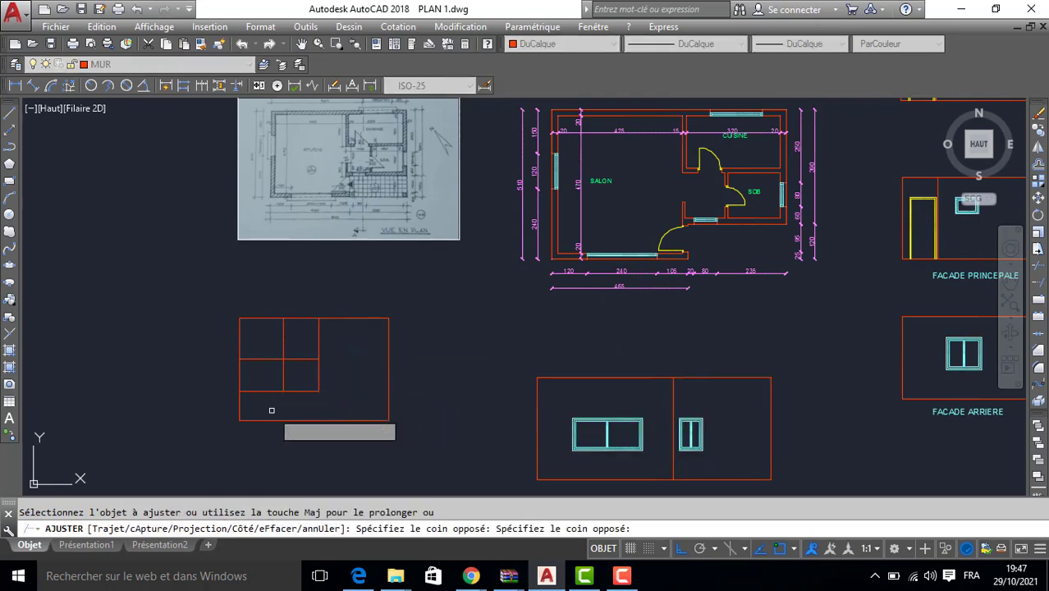
pyautogui.click(272, 404)
pyautogui.click(259, 370)
pyautogui.click(302, 349)
pyautogui.click(346, 362)
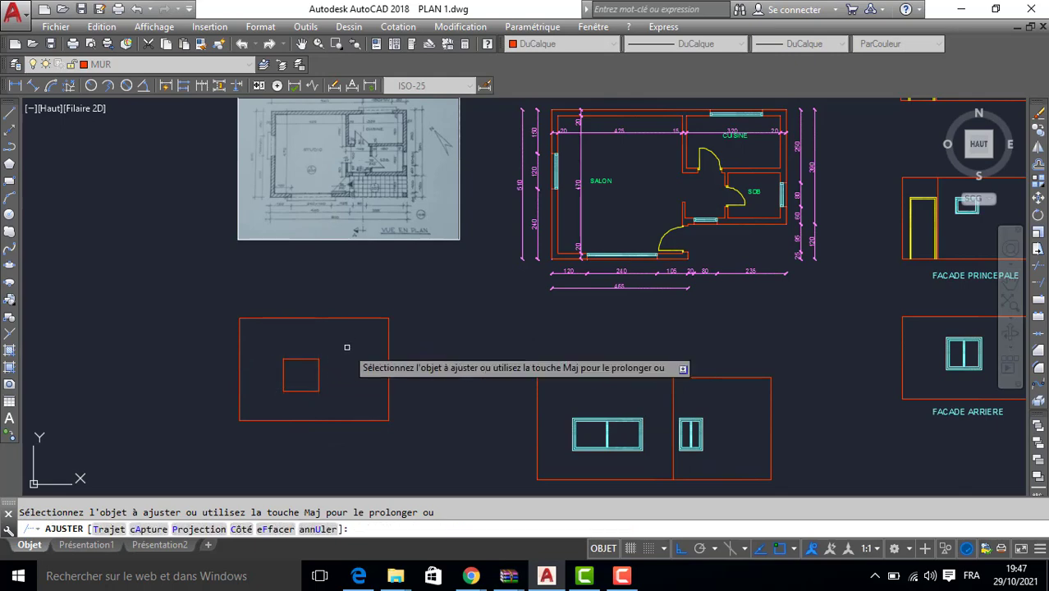
pyautogui.press('Return')
# - Make the FENETRE layer current and draw a rectangle over the window opening from corner to corner
pyautogui.click(217, 64)
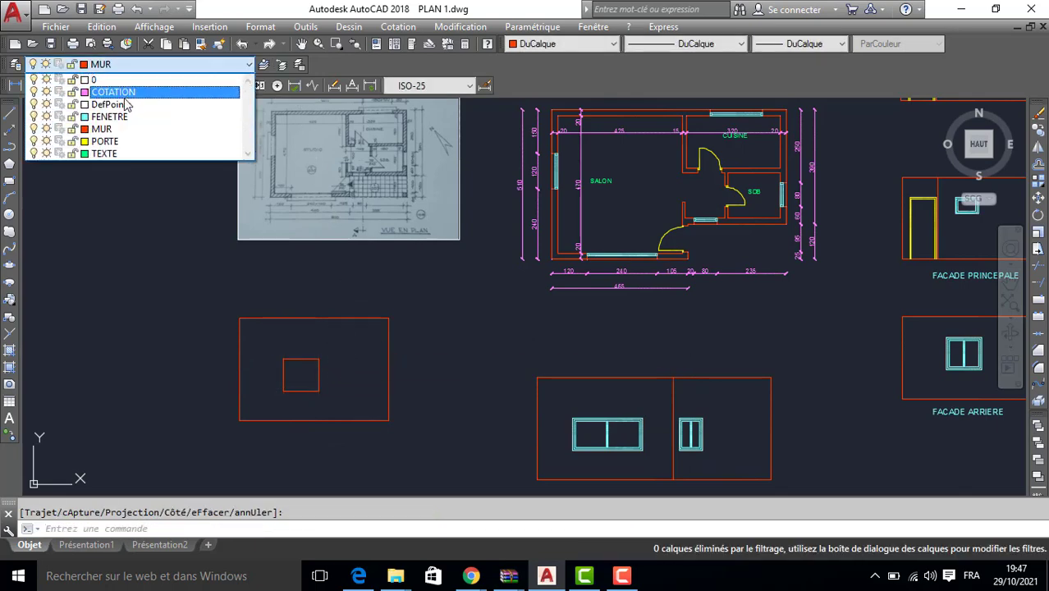
pyautogui.click(131, 117)
pyautogui.write('RECTANG')
pyautogui.press('Return')
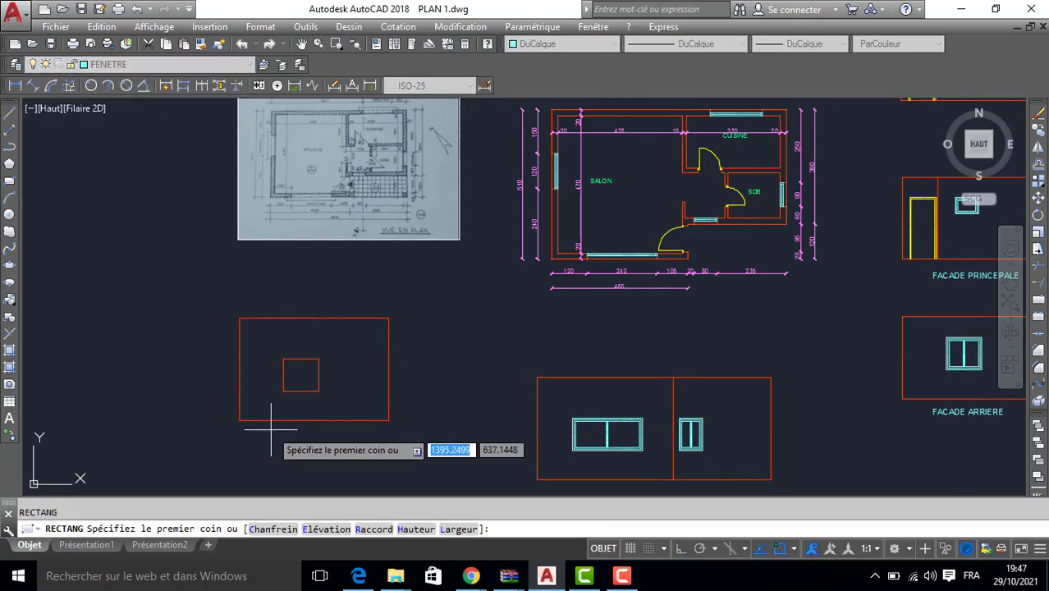
pyautogui.click(283, 391)
pyautogui.click(319, 358)
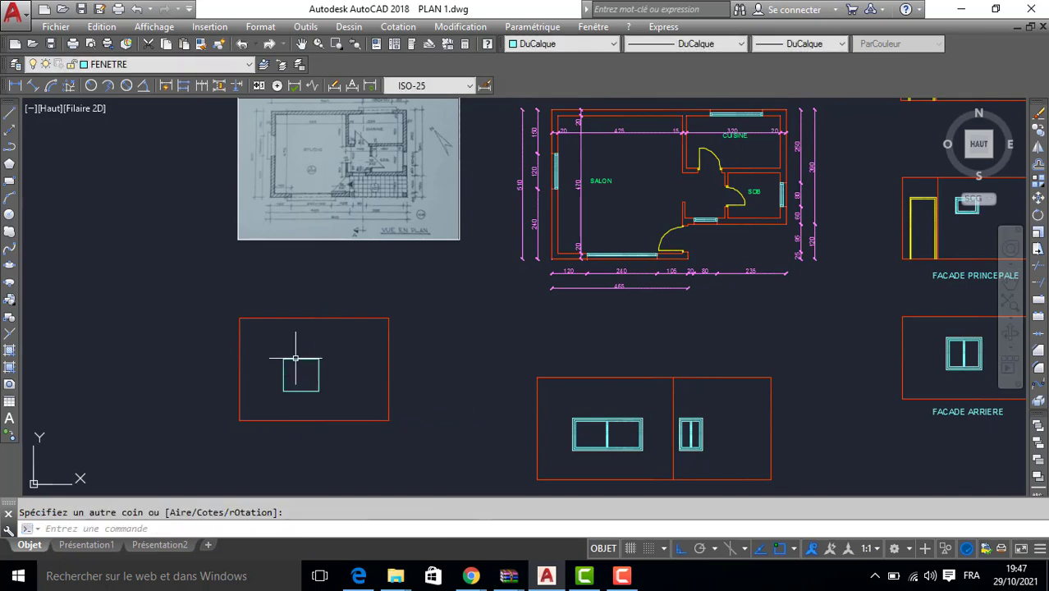
# - Offset the window rectangle 5 inward twice to form the frame
pyautogui.write('DEC')
pyautogui.press('Return')
pyautogui.write('5')
pyautogui.press('Return')
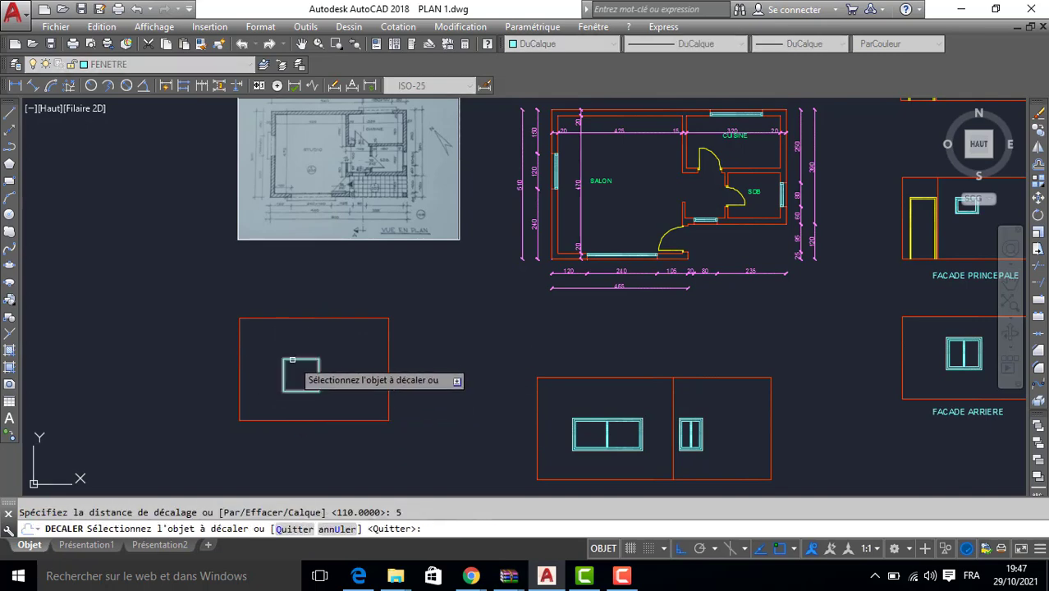
pyautogui.click(300, 391)
pyautogui.click(300, 376)
pyautogui.scroll(4, 302, 370)
pyautogui.click(299, 360)
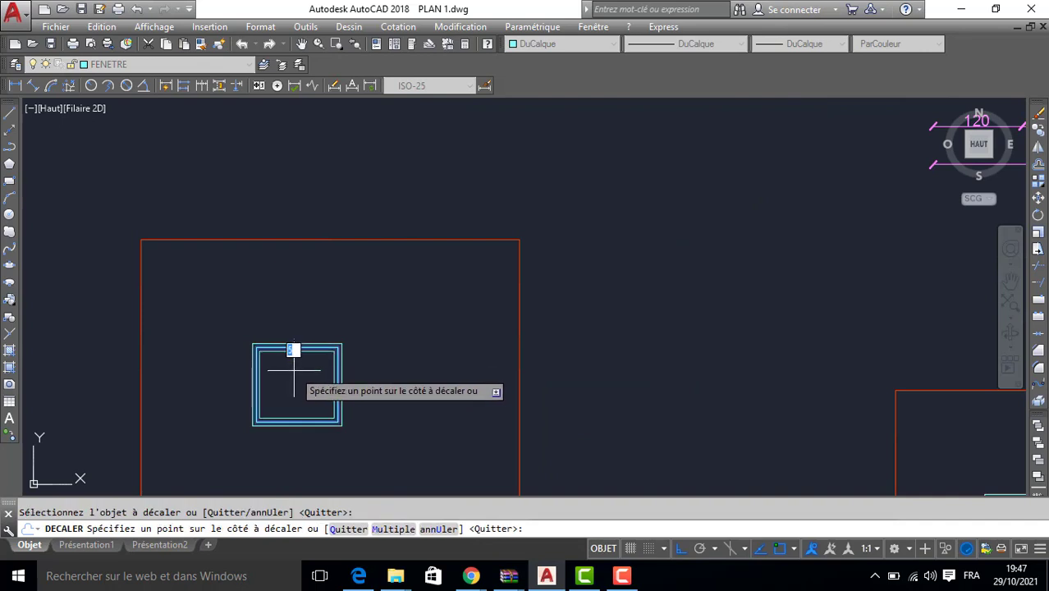
pyautogui.click(299, 369)
pyautogui.press('Return')
# - Draw a vertical centre line between the top and bottom midpoints of the innermost window rectangle
pyautogui.write('L')
pyautogui.press('Return')
pyautogui.click(297, 351)
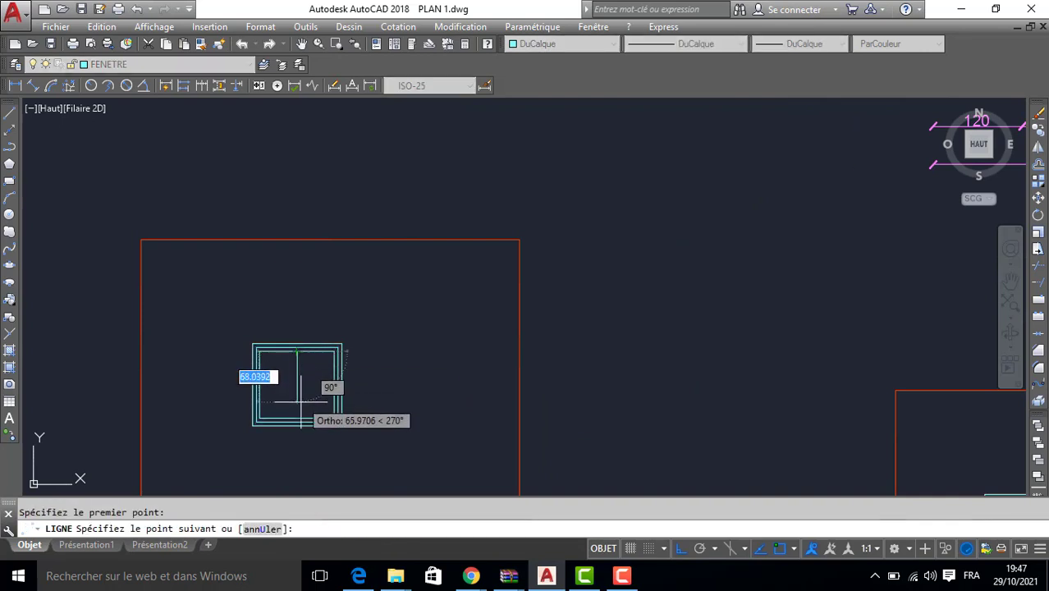
pyautogui.click(300, 418)
pyautogui.press('Return')
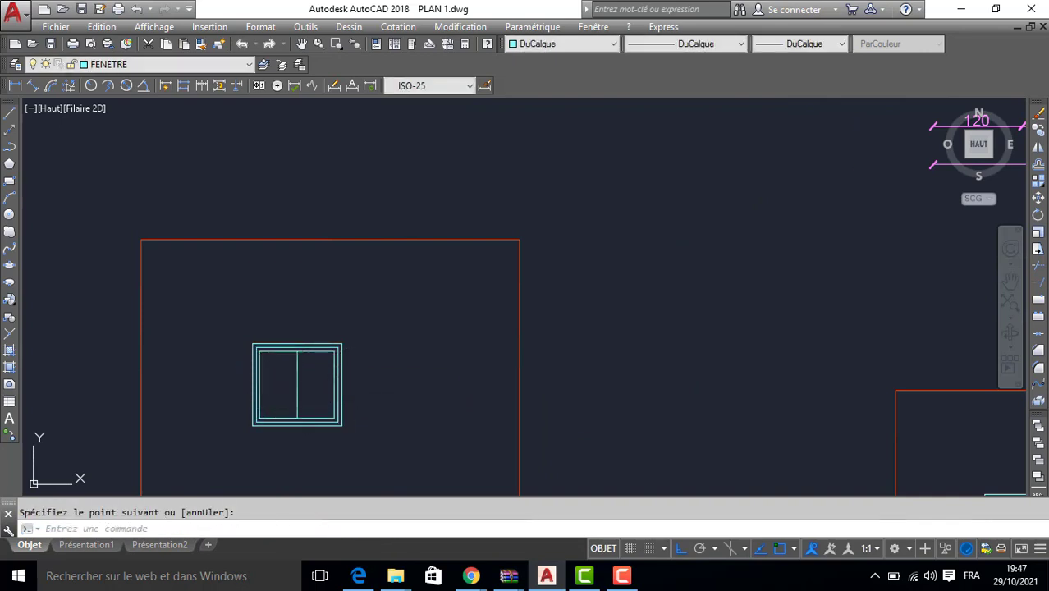
# - Offset the window's centre line 2.5 to each side to form the middle mullion
pyautogui.write('dc')
pyautogui.press('Return')
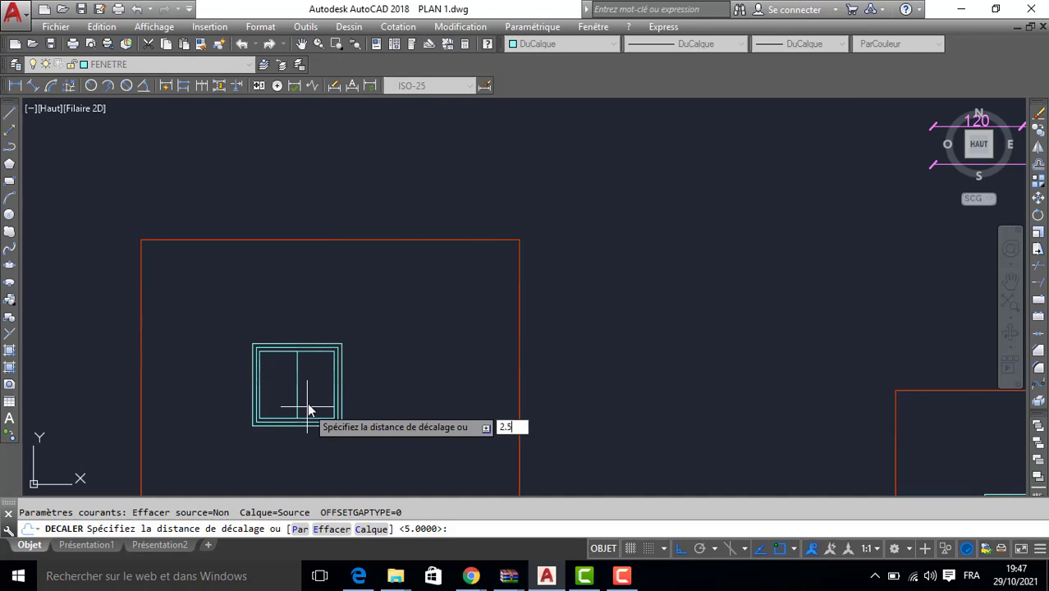
pyautogui.write('2.5')
pyautogui.press('Return')
pyautogui.scroll(2, 294, 388)
pyautogui.click(294, 387)
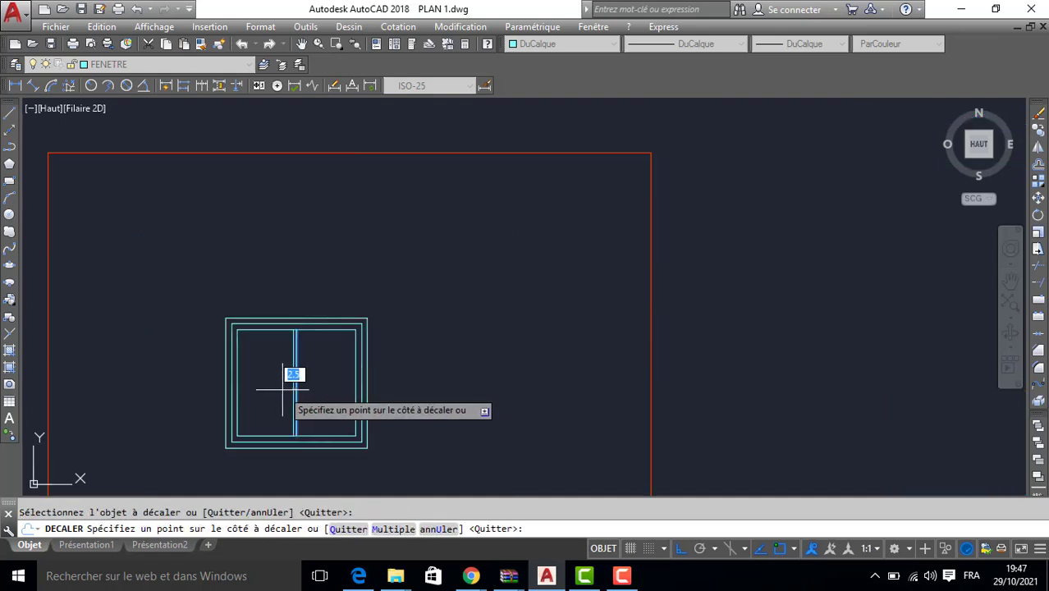
pyautogui.click(297, 383)
pyautogui.scroll(1, 297, 380)
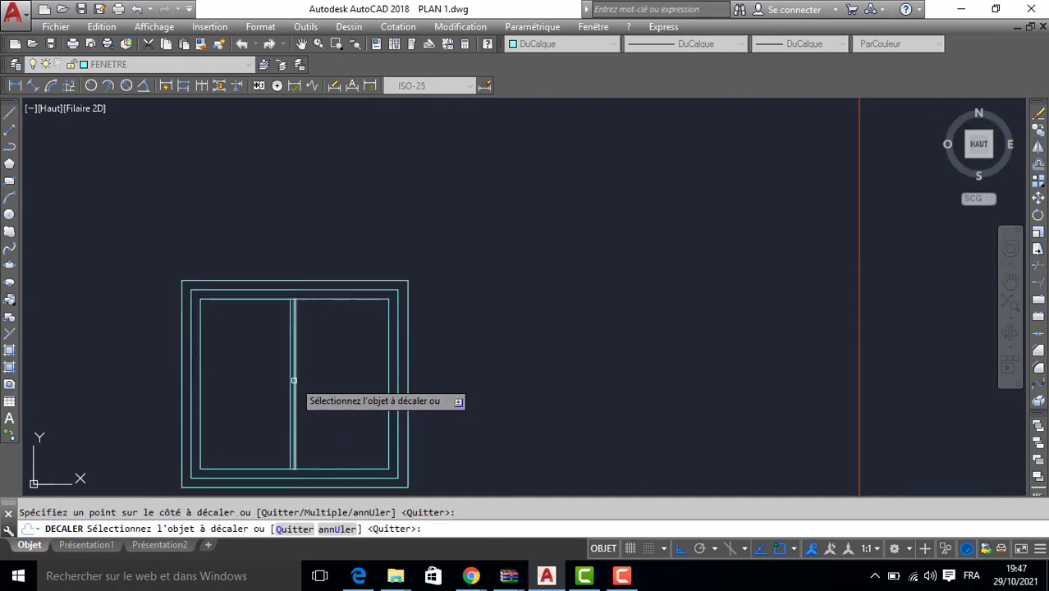
pyautogui.click(294, 381)
pyautogui.click(312, 377)
pyautogui.press('Return')
pyautogui.scroll(-2, 326, 326)
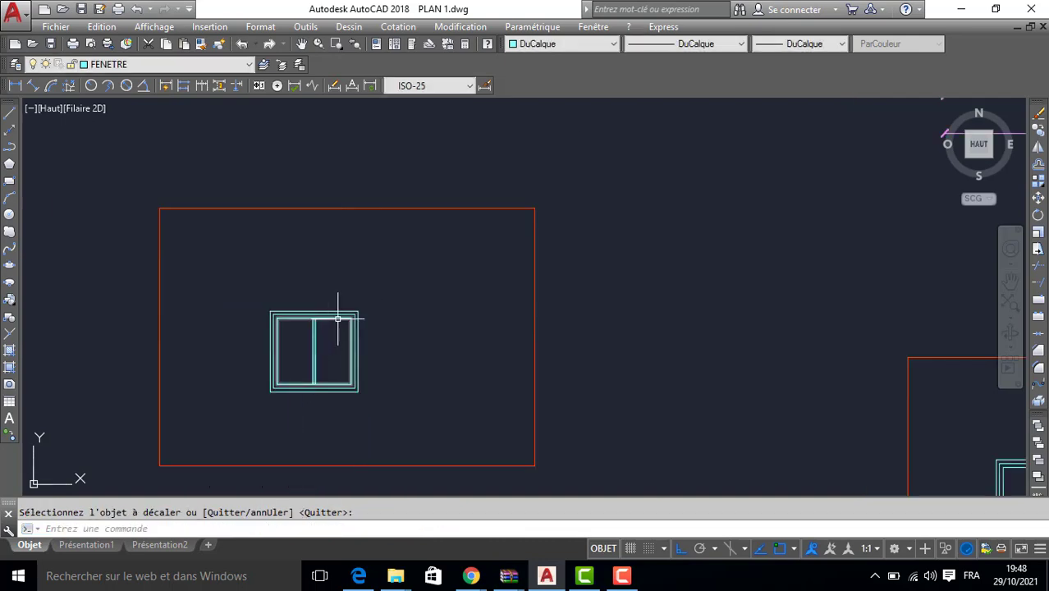
pyautogui.scroll(-3, 337, 319)
pyautogui.moveTo(413, 340); pyautogui.dragTo(326, 282, button='middle')
pyautogui.moveTo(551, 224); pyautogui.dragTo(425, 284, button='middle')
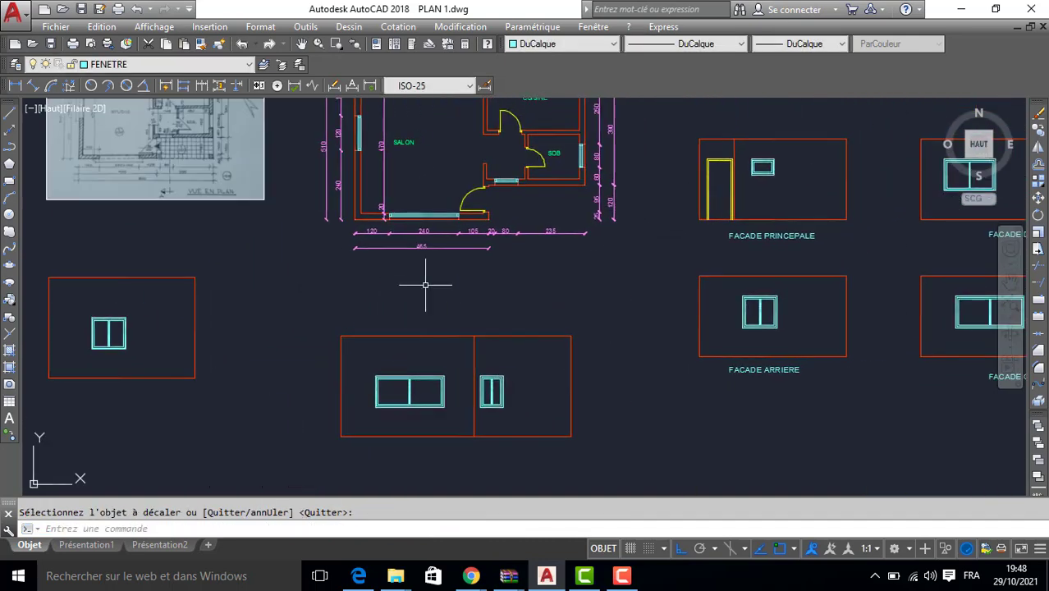
# - Move the uppermost facade with the door below the 800-wide facade, using its bottom-right corner as base point and aligning their right edges
pyautogui.moveTo(548, 251); pyautogui.dragTo(516, 326, button='middle')
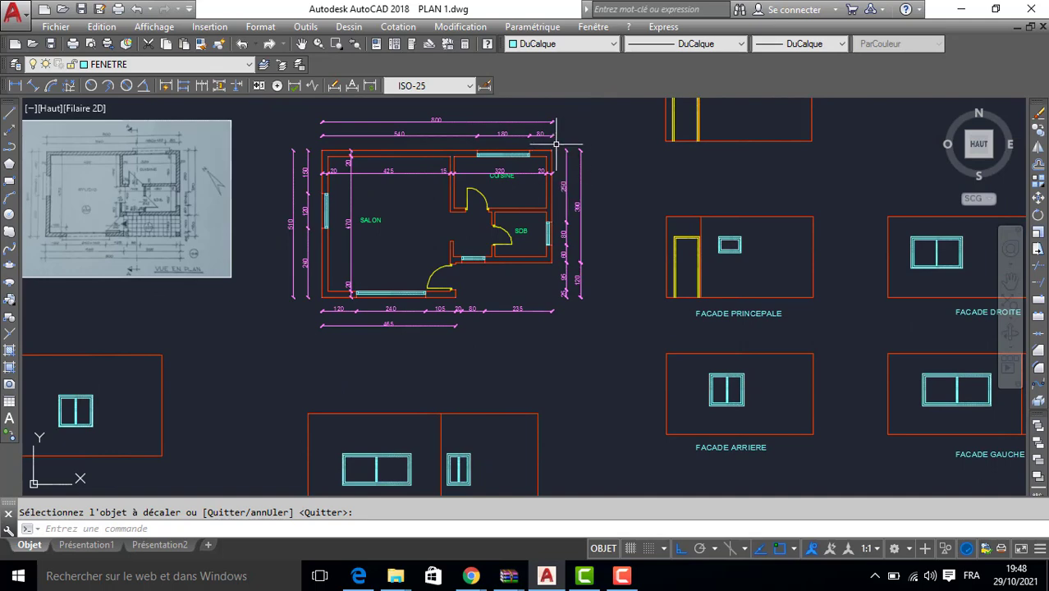
pyautogui.scroll(-3, 521, 322)
pyautogui.moveTo(540, 373); pyautogui.dragTo(542, 353, button='middle')
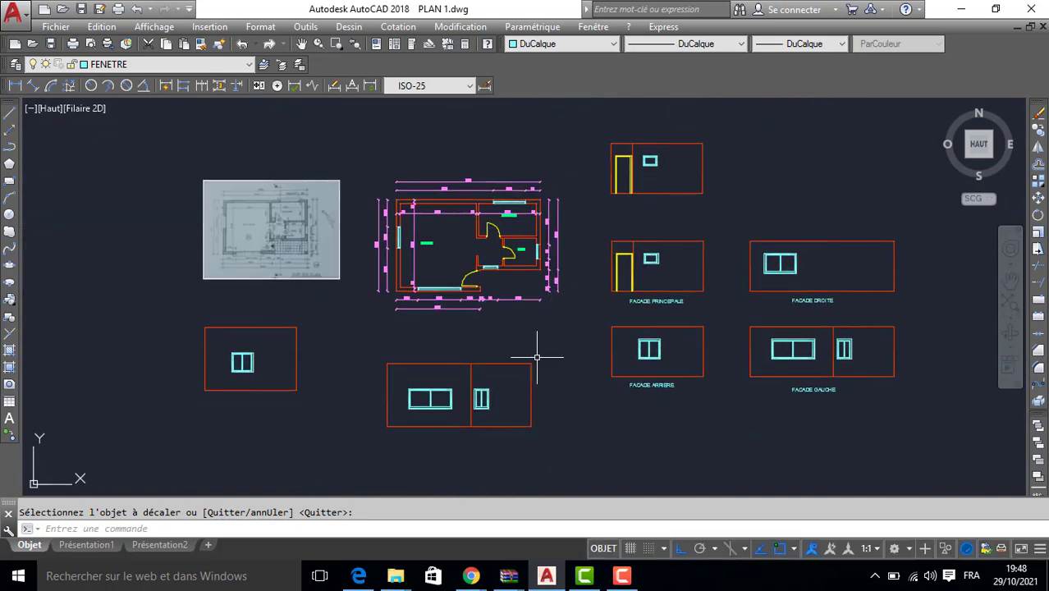
pyautogui.press('Escape')
pyautogui.click(724, 141)
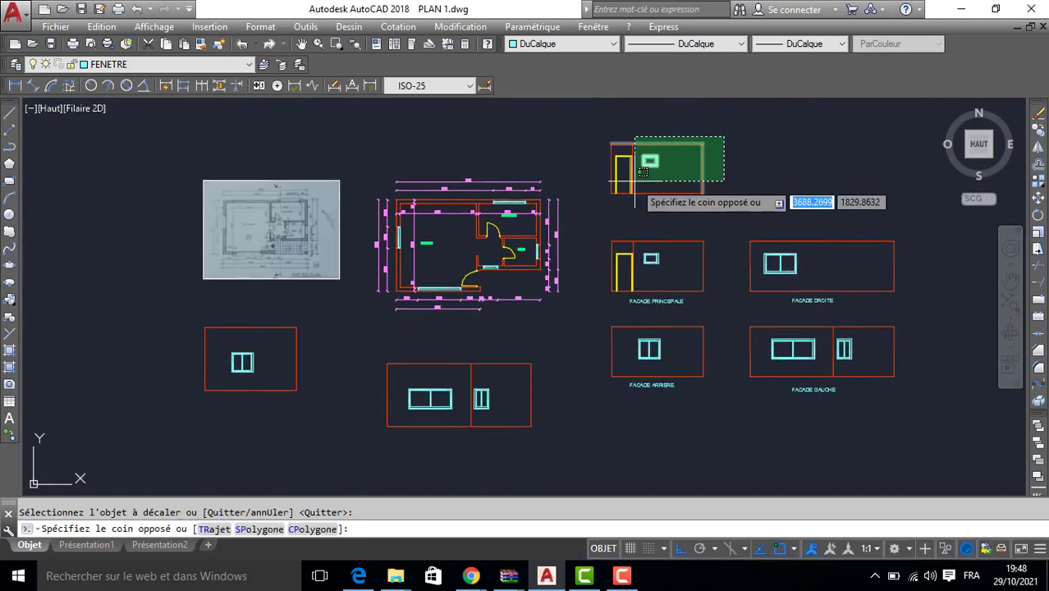
pyautogui.click(604, 204)
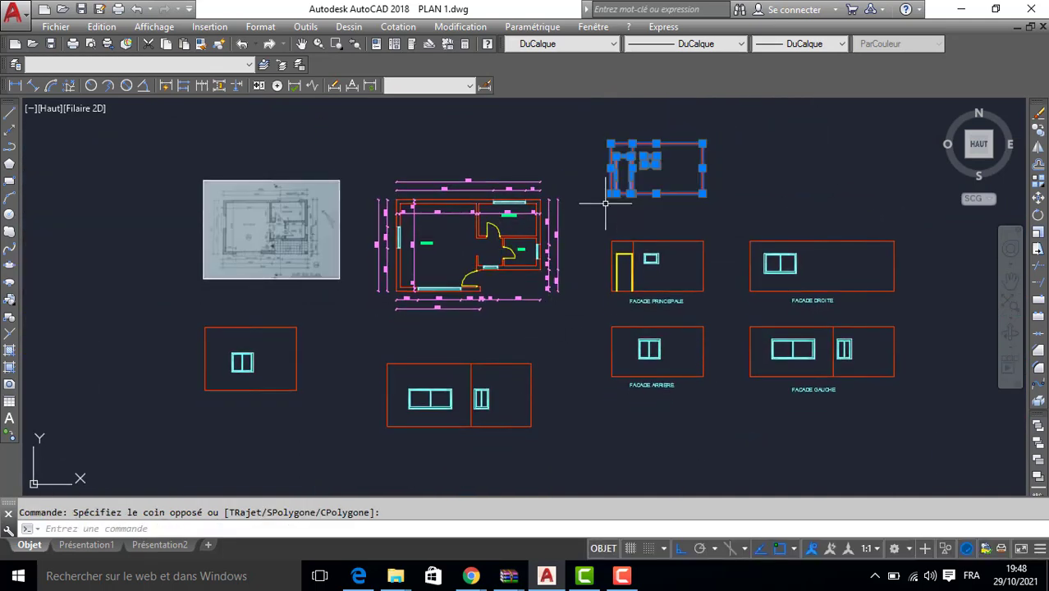
pyautogui.click(1038, 198)
pyautogui.click(702, 194)
pyautogui.moveTo(454, 415); pyautogui.dragTo(491, 274, button='middle')
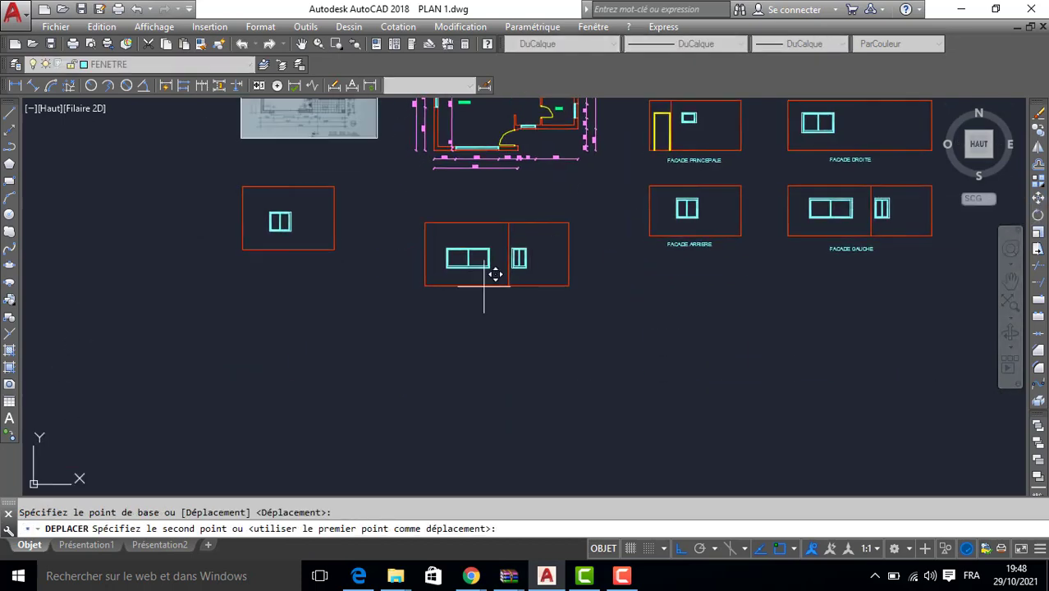
pyautogui.press('F8')
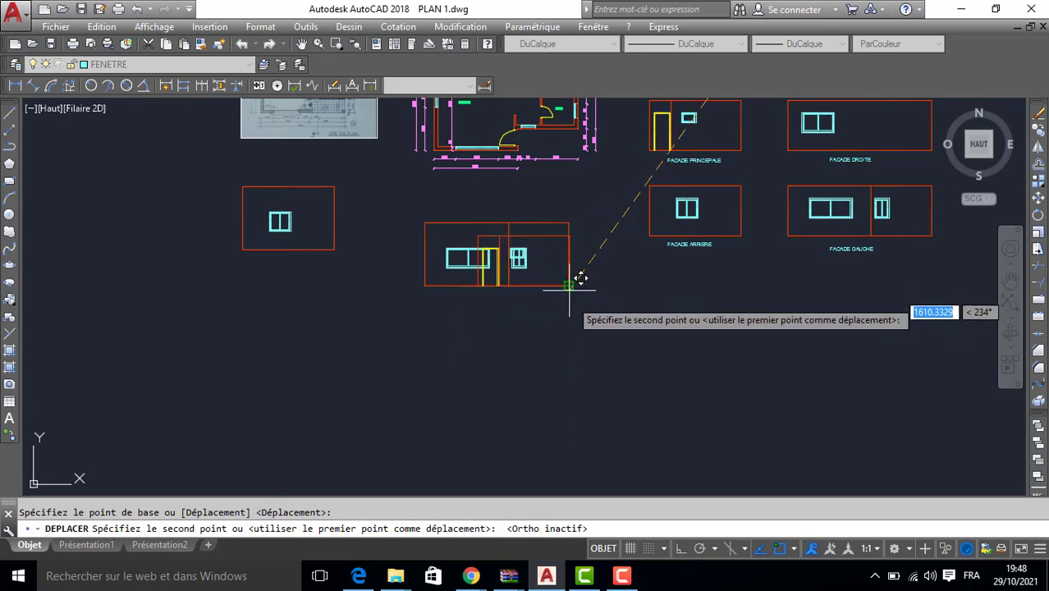
pyautogui.click(570, 379)
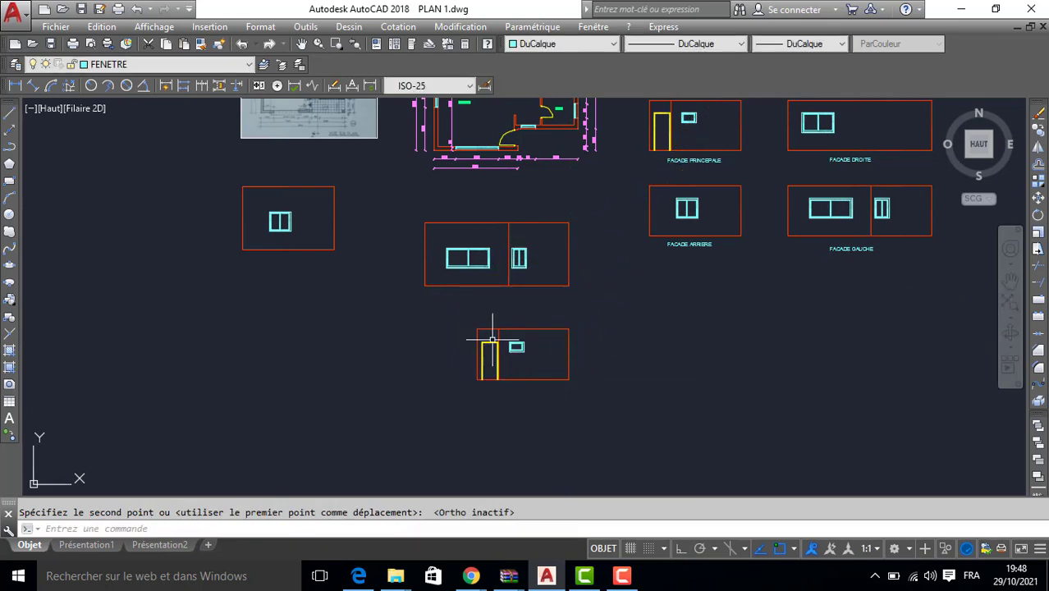
# - Move the 510-wide windowed facade below the door facade by its top-right corner, aligning their right edges
pyautogui.click(233, 175)
pyautogui.click(319, 259)
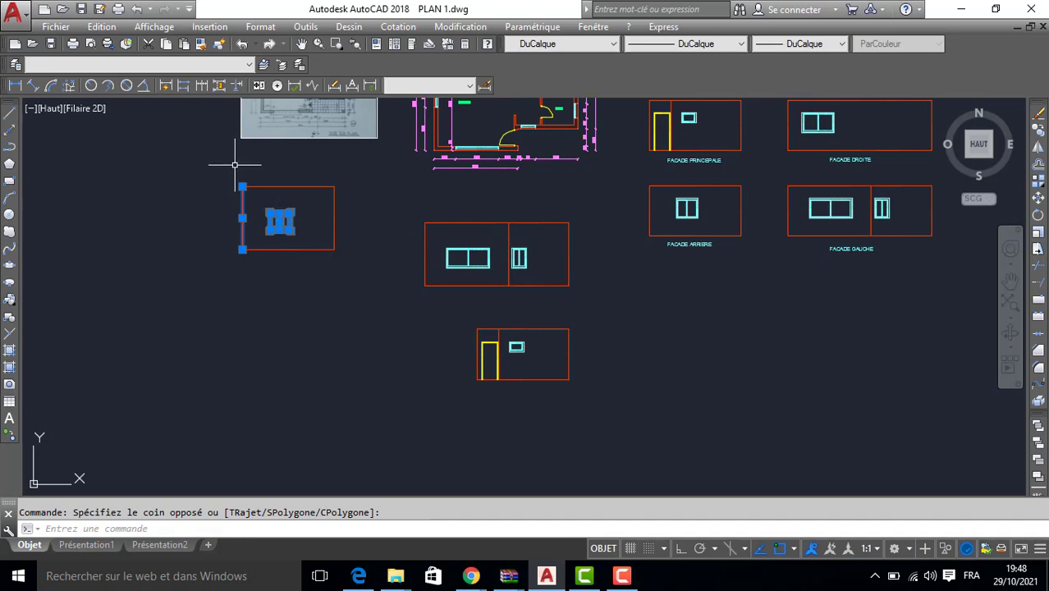
pyautogui.click(335, 247)
pyautogui.write('m')
pyautogui.press('Return')
pyautogui.click(334, 187)
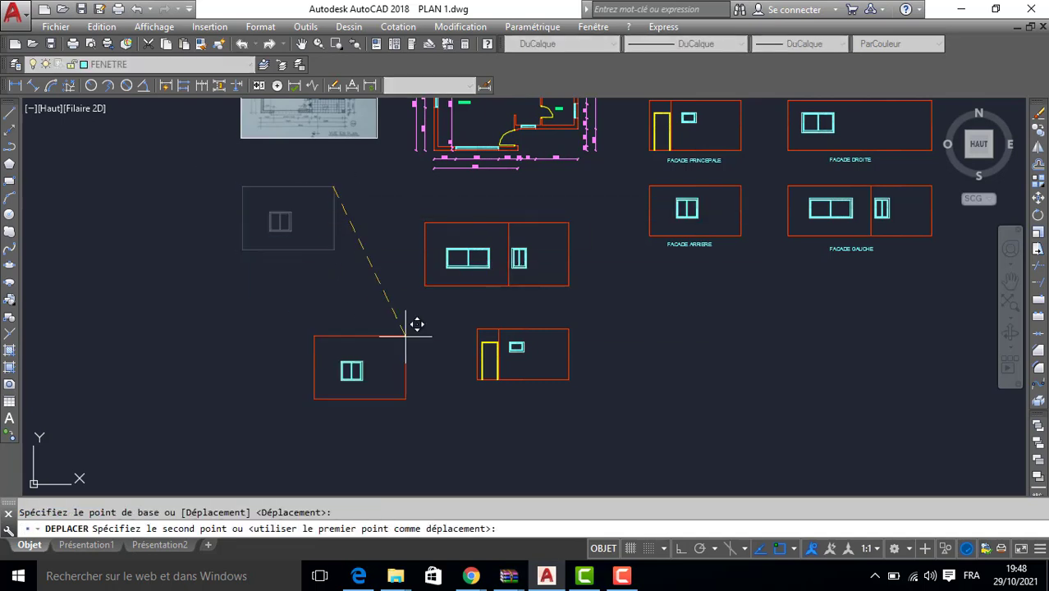
pyautogui.click(570, 421)
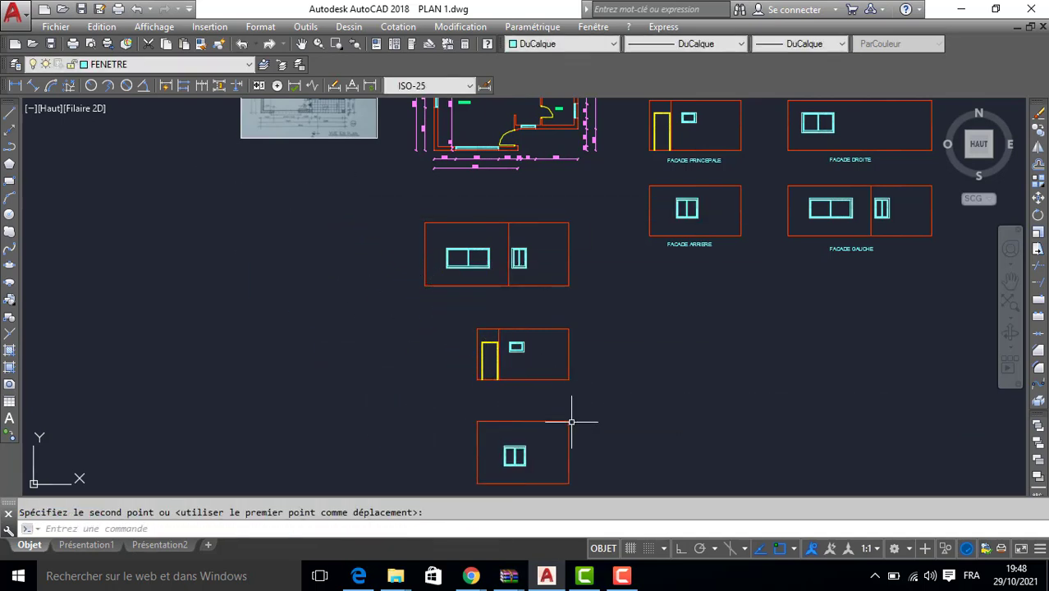
# - Move the top line of the door facade 70 straight up
pyautogui.scroll(2, 541, 337)
pyautogui.click(516, 316)
pyautogui.click(497, 328)
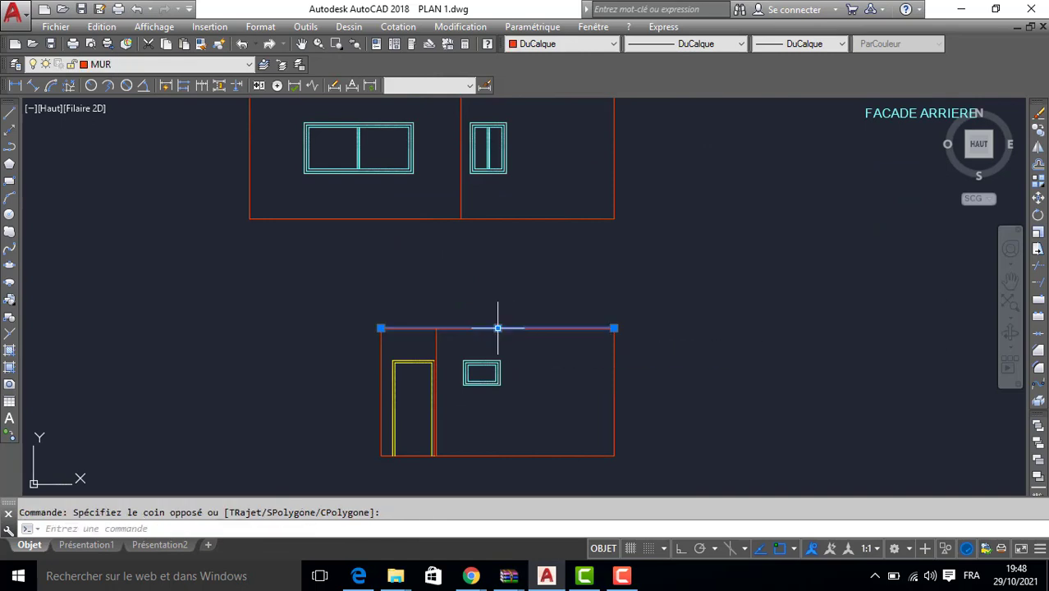
pyautogui.click(498, 329)
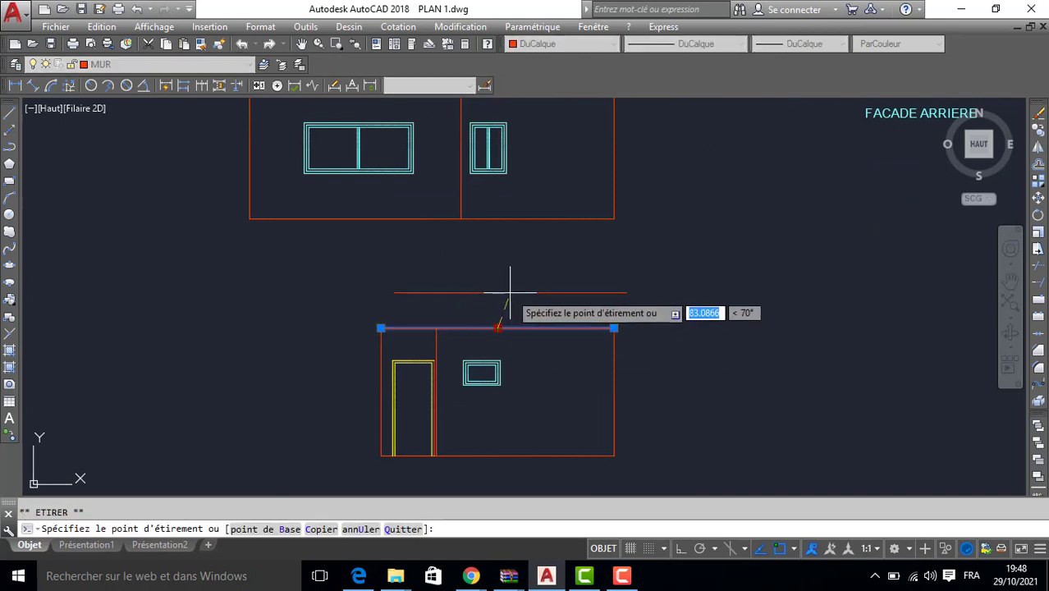
pyautogui.write('70')
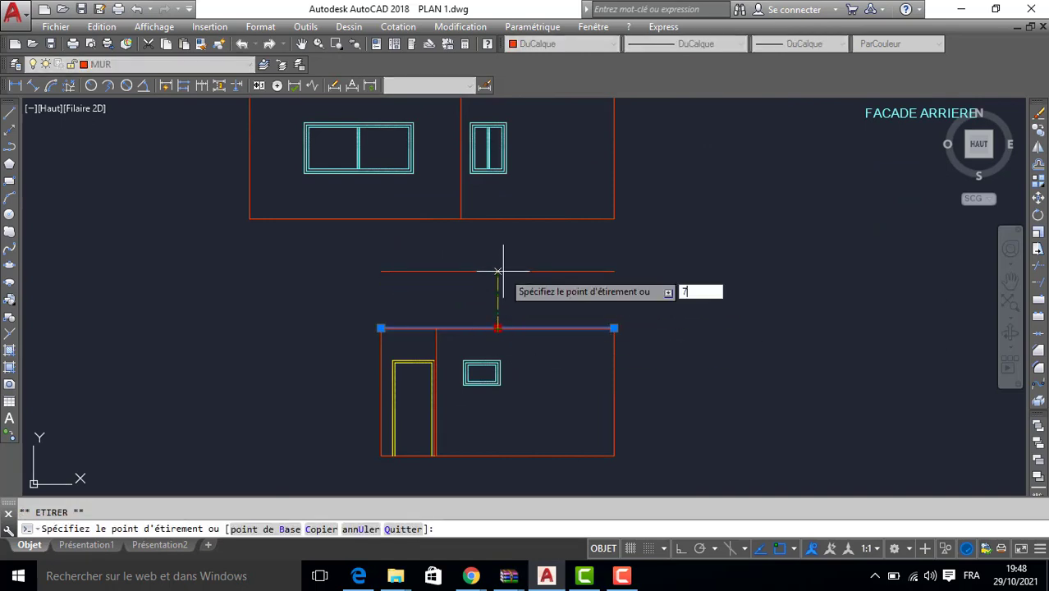
pyautogui.press('Return')
pyautogui.press('Escape')
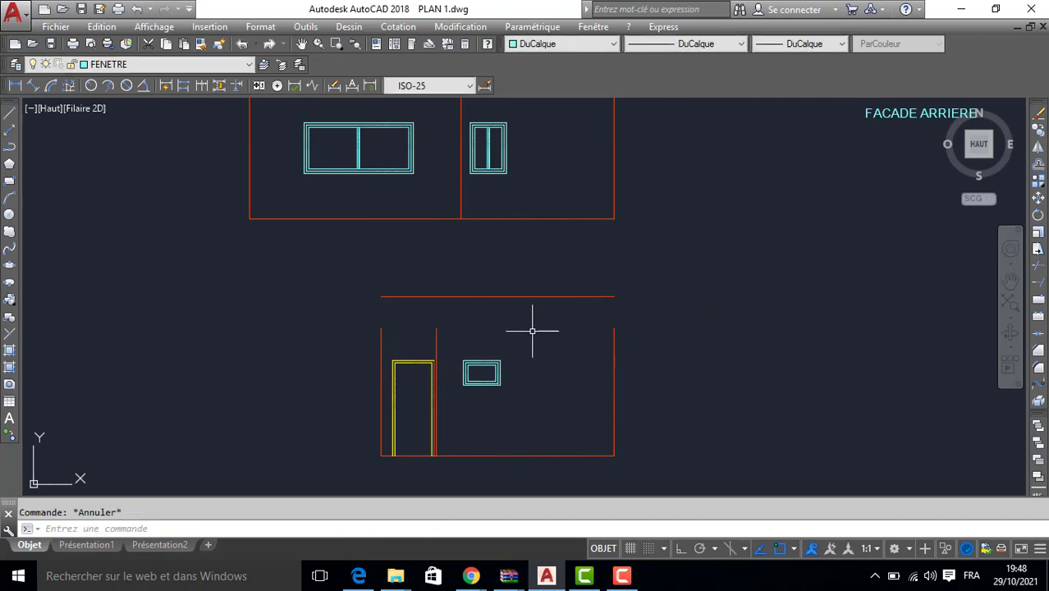
# - Extend the door facade's vertical wall lines up to the raised top line
pyautogui.click(1036, 287)
pyautogui.press('Return')
pyautogui.click(684, 315)
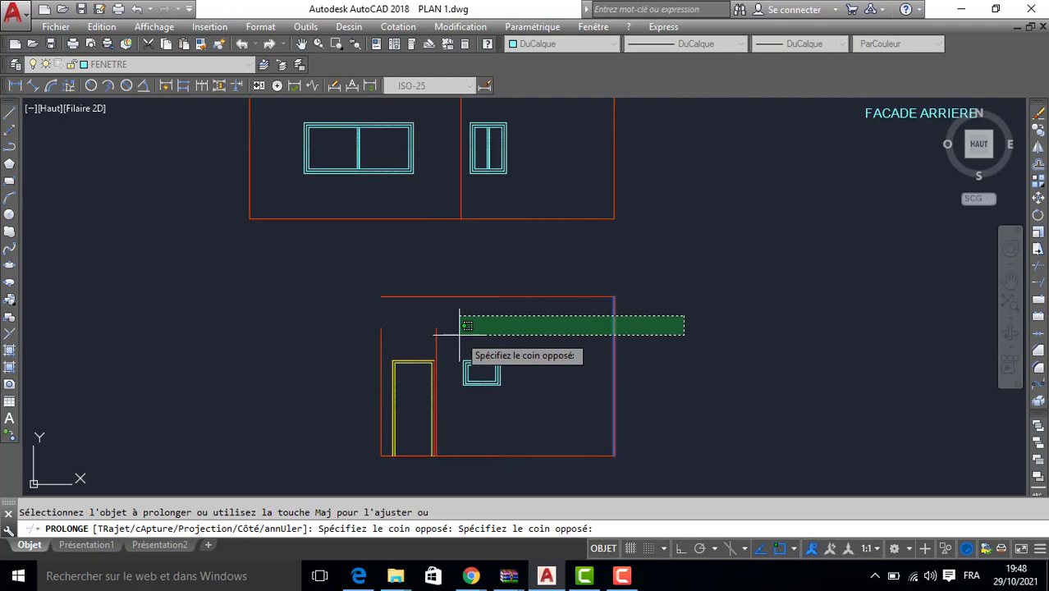
pyautogui.click(379, 332)
pyautogui.press('Return')
# - Examine the stacked facades and the floor plan's dimensions along the upper wall with the kitchen window
pyautogui.scroll(-4, 415, 285)
pyautogui.moveTo(489, 405); pyautogui.dragTo(522, 372, button='middle')
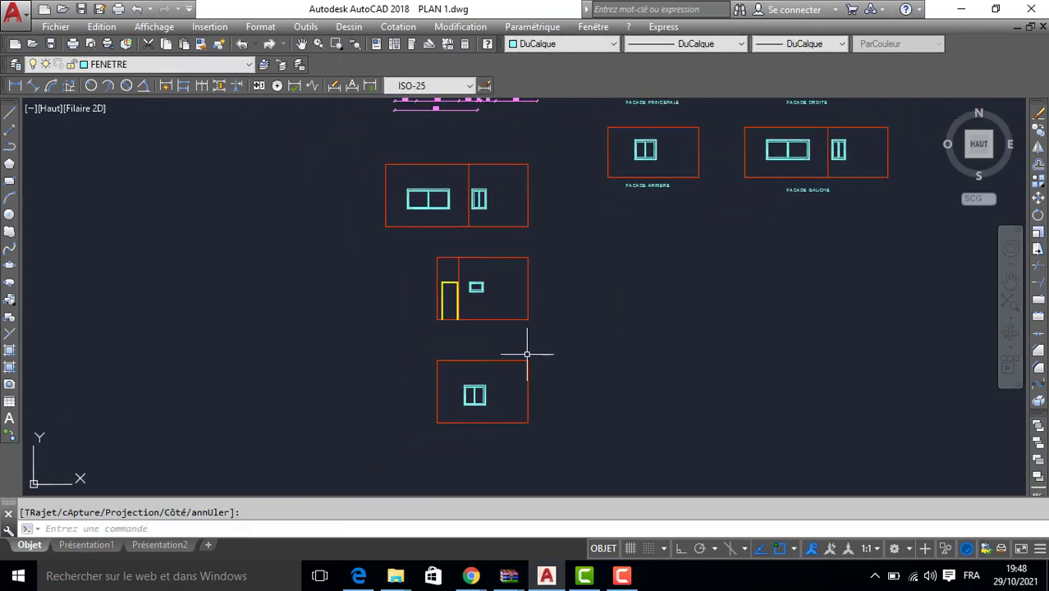
pyautogui.moveTo(427, 185); pyautogui.dragTo(438, 297, button='middle')
pyautogui.scroll(3, 430, 185)
pyautogui.moveTo(436, 192); pyautogui.dragTo(430, 286, button='middle')
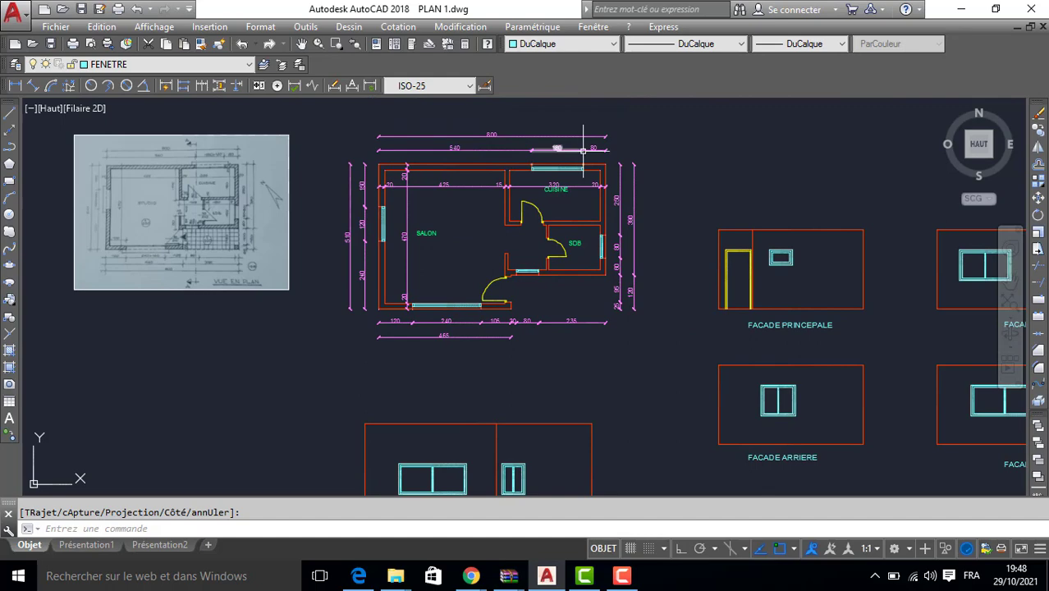
pyautogui.moveTo(571, 161)
pyautogui.mouseDown(button='middle')
pyautogui.moveTo(443, 166)
pyautogui.moveTo(437, 197)
pyautogui.mouseUp(button='middle')
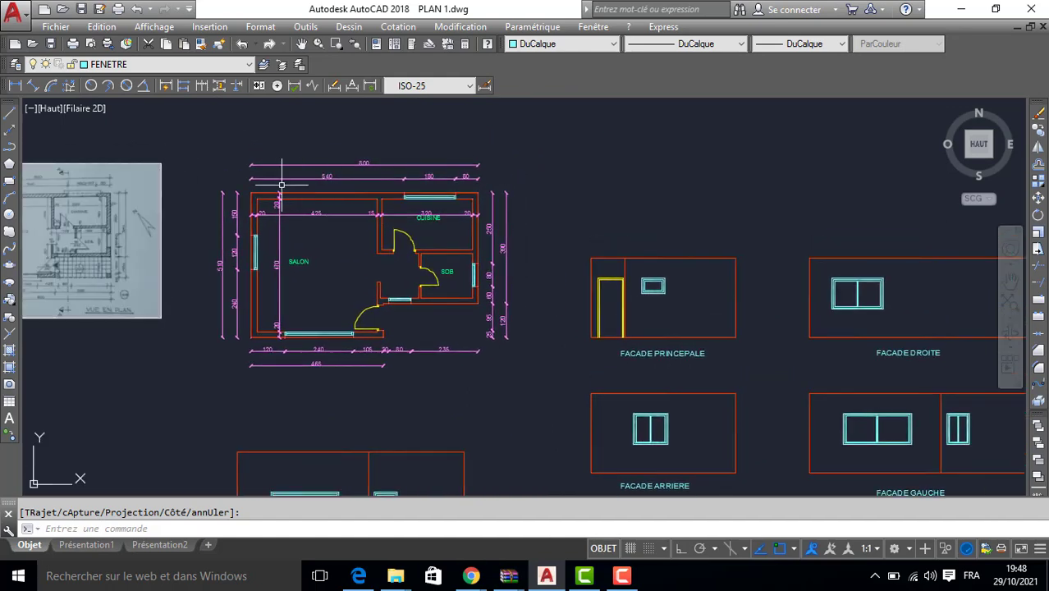
pyautogui.scroll(3, 247, 187)
pyautogui.scroll(3, 248, 197)
pyautogui.scroll(-3, 253, 199)
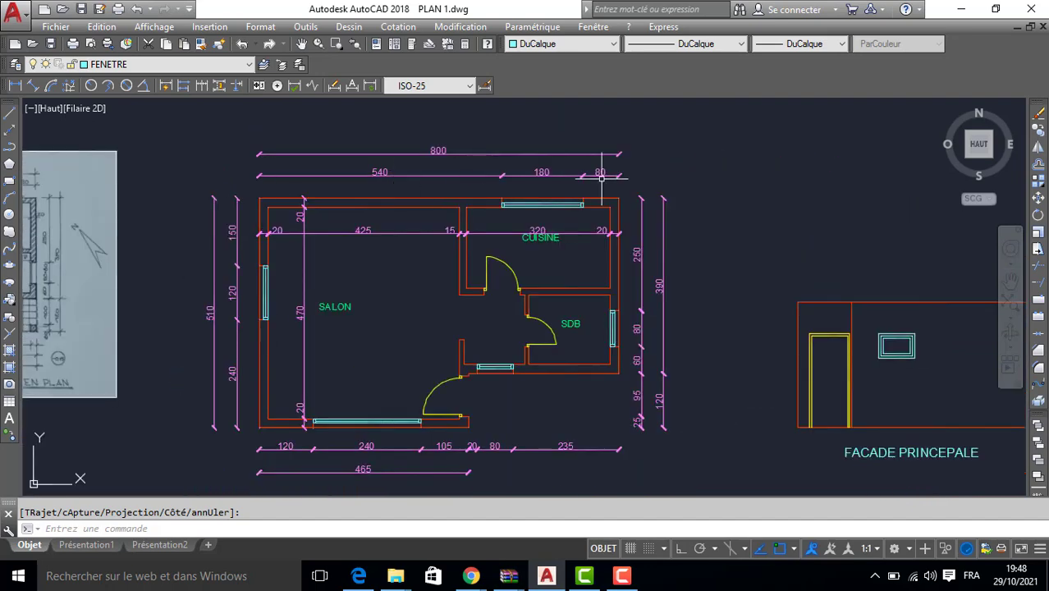
pyautogui.scroll(-2, 497, 159)
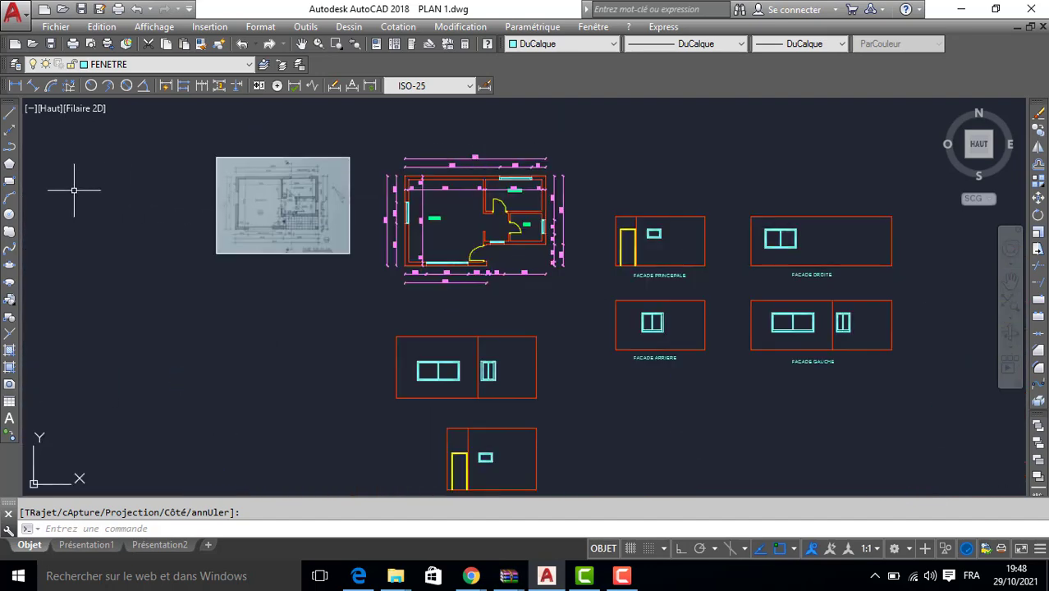
# - Draw an 800 by 350 rectangle in the empty area left of the 800-wide facade for the last facade
pyautogui.click(8, 182)
pyautogui.moveTo(281, 318); pyautogui.dragTo(388, 289, button='middle')
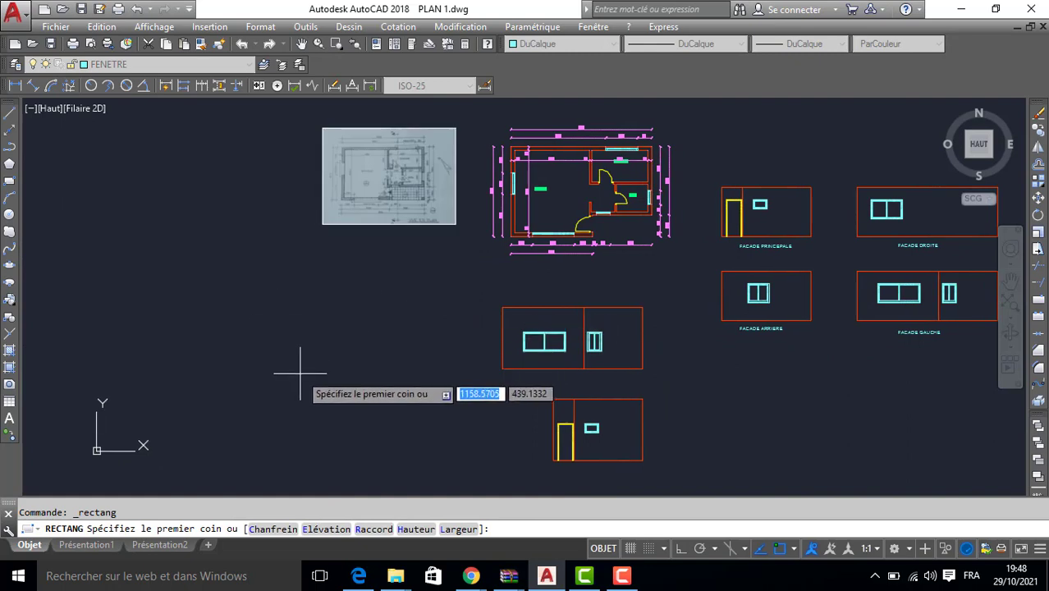
pyautogui.click(299, 383)
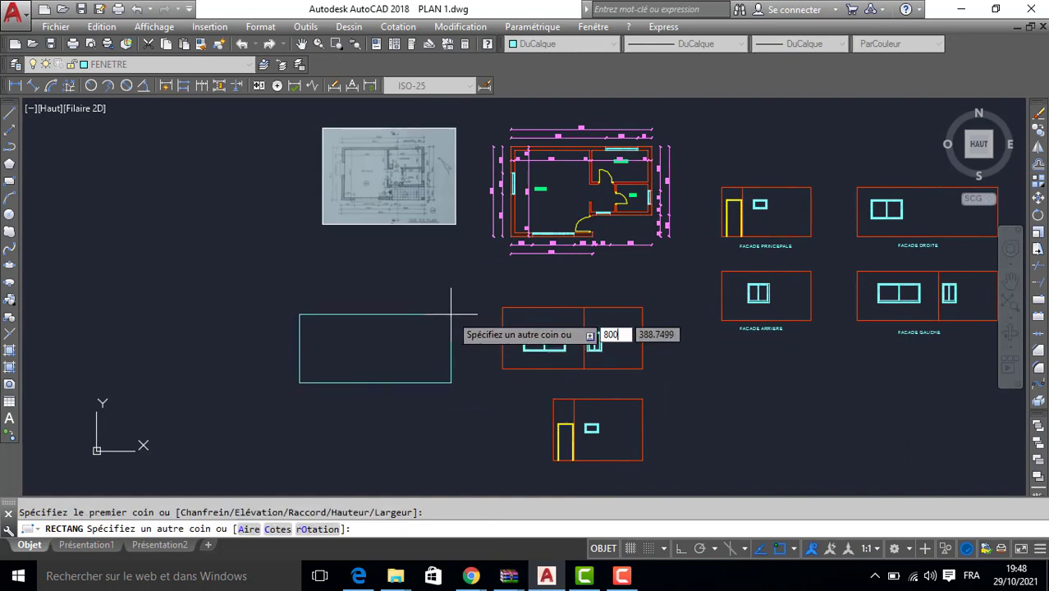
pyautogui.press('Tab')
pyautogui.write('35')
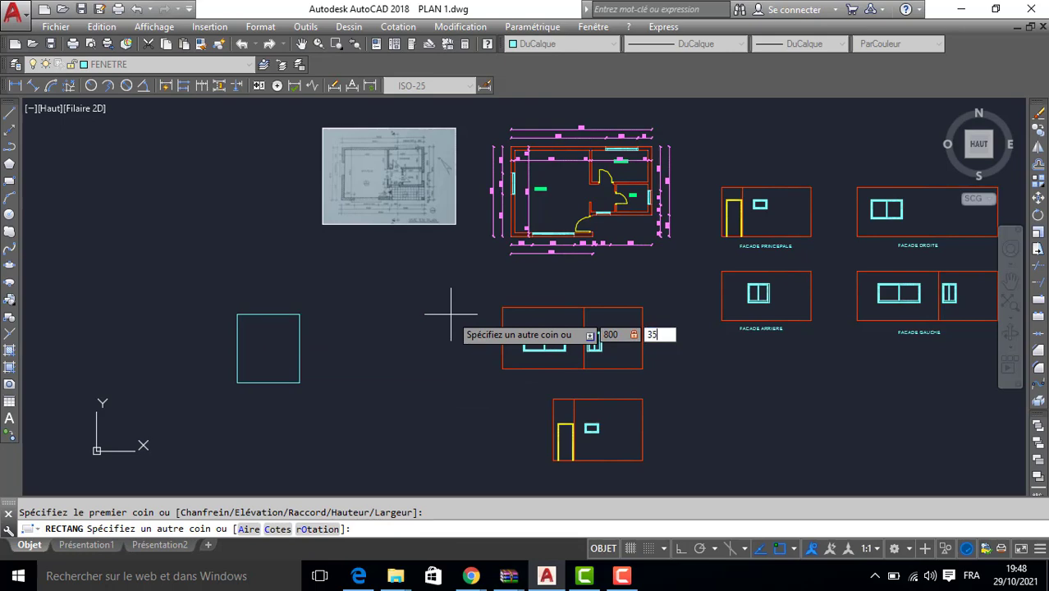
pyautogui.write('0')
pyautogui.press('Return')
# - Assign the new facade rectangle to the MUR layer and explode it into separate lines
pyautogui.click(421, 306)
pyautogui.click(393, 335)
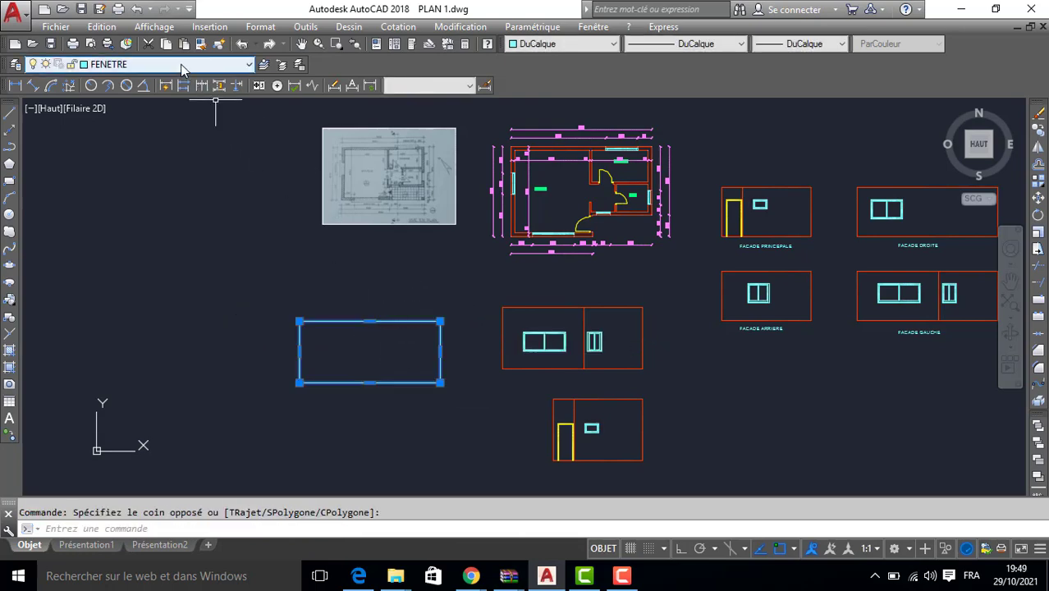
pyautogui.click(182, 69)
pyautogui.click(131, 130)
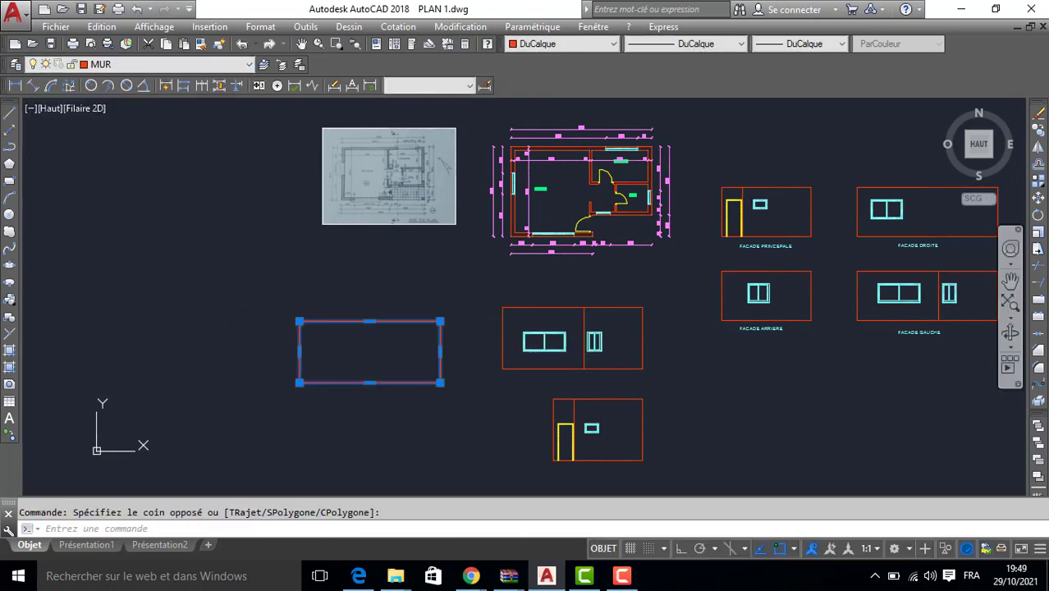
pyautogui.click(1038, 402)
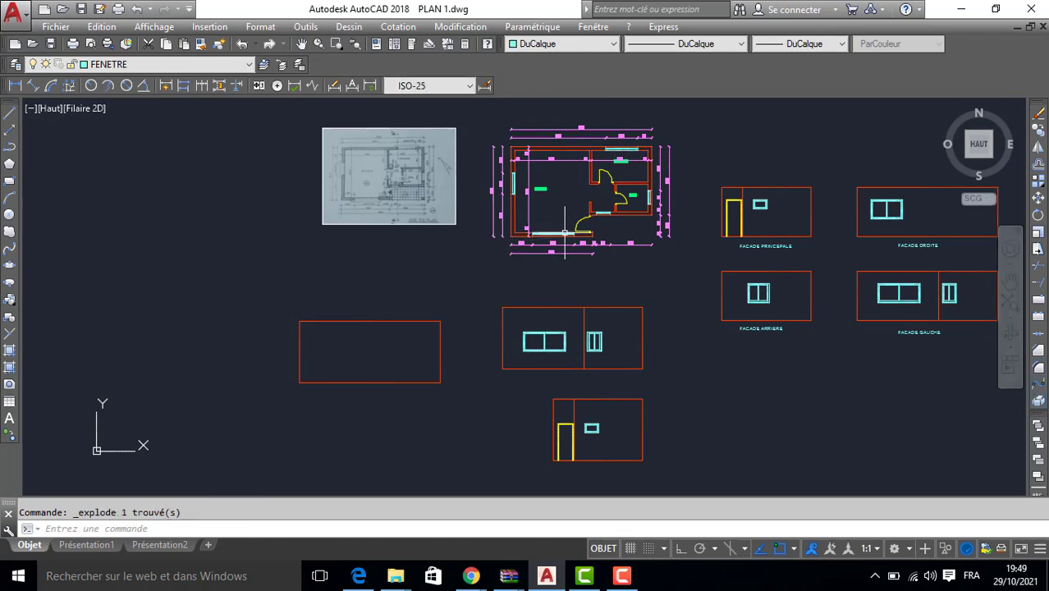
# - Offset the new facade's left edge 80 inward, following the kitchen window's distance from the corner on the plan
pyautogui.scroll(3, 694, 138)
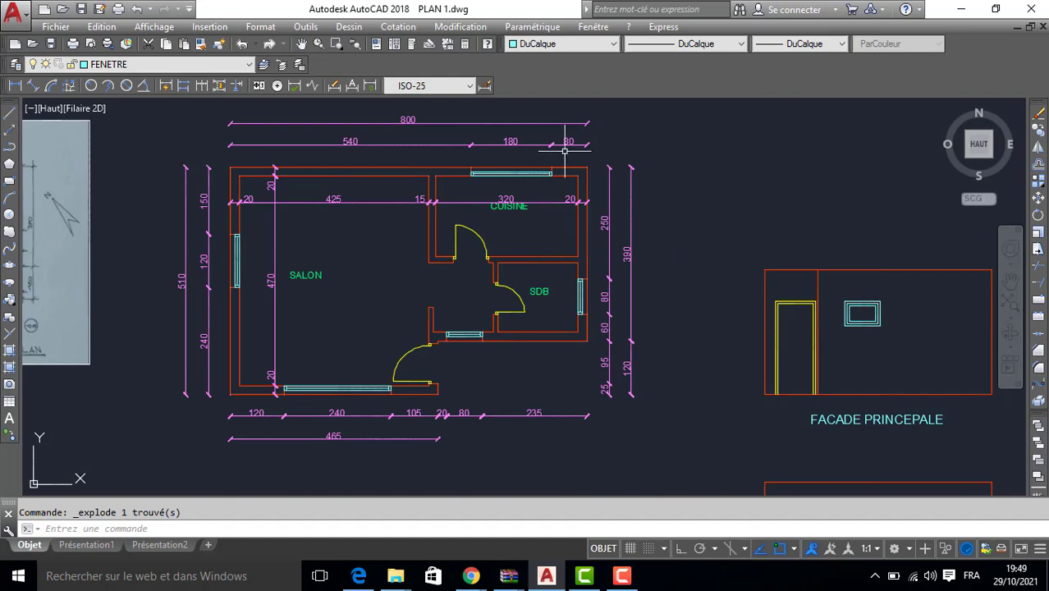
pyautogui.scroll(-3, 541, 180)
pyautogui.scroll(3, 533, 159)
pyautogui.scroll(-3, 439, 254)
pyautogui.moveTo(362, 303); pyautogui.dragTo(545, 276, button='middle')
pyautogui.press('Return')
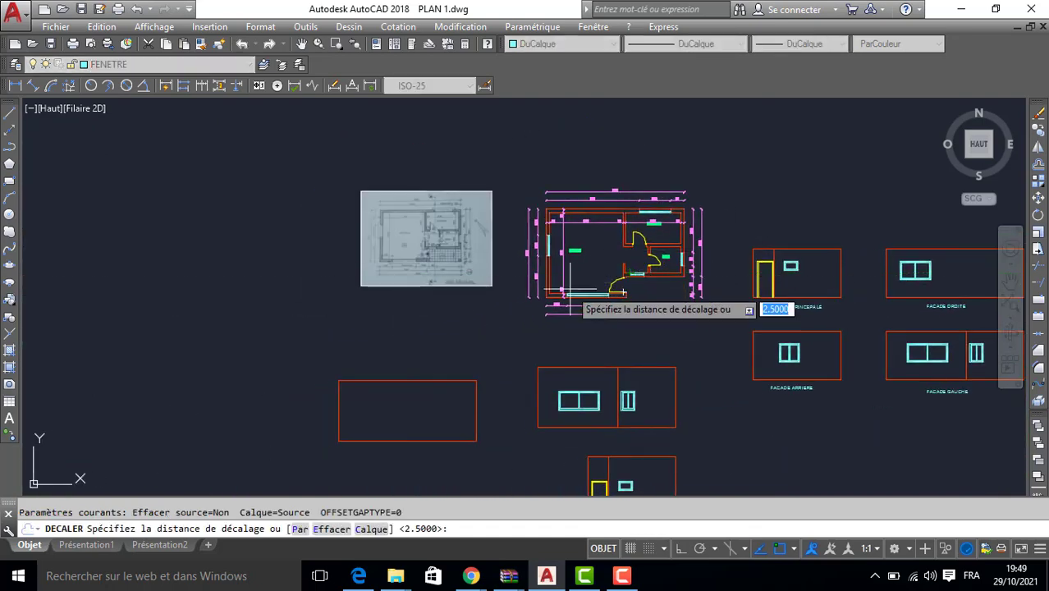
pyautogui.write('80')
pyautogui.press('Return')
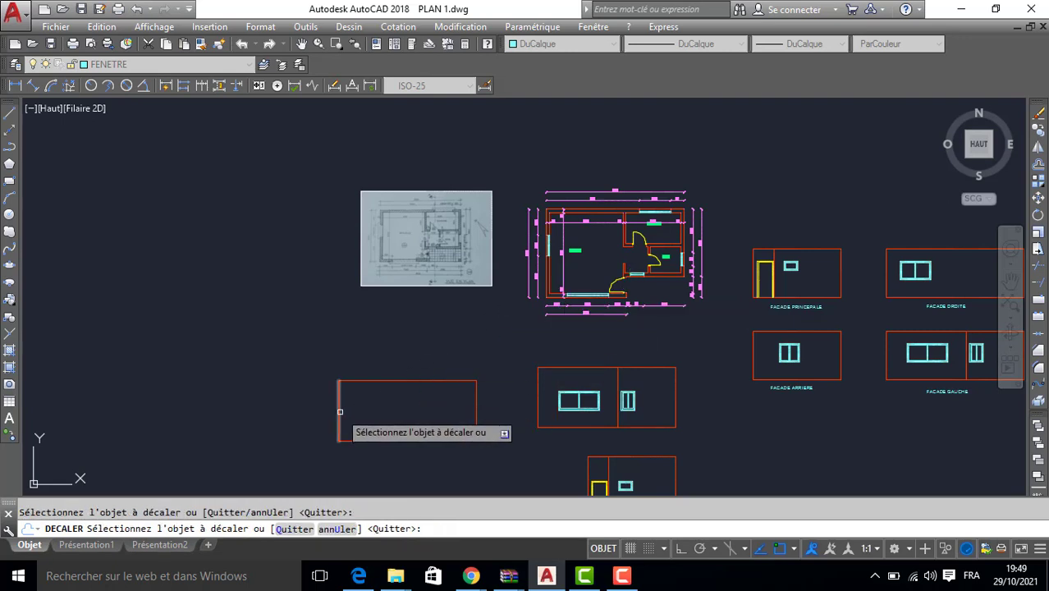
pyautogui.click(340, 411)
pyautogui.click(374, 410)
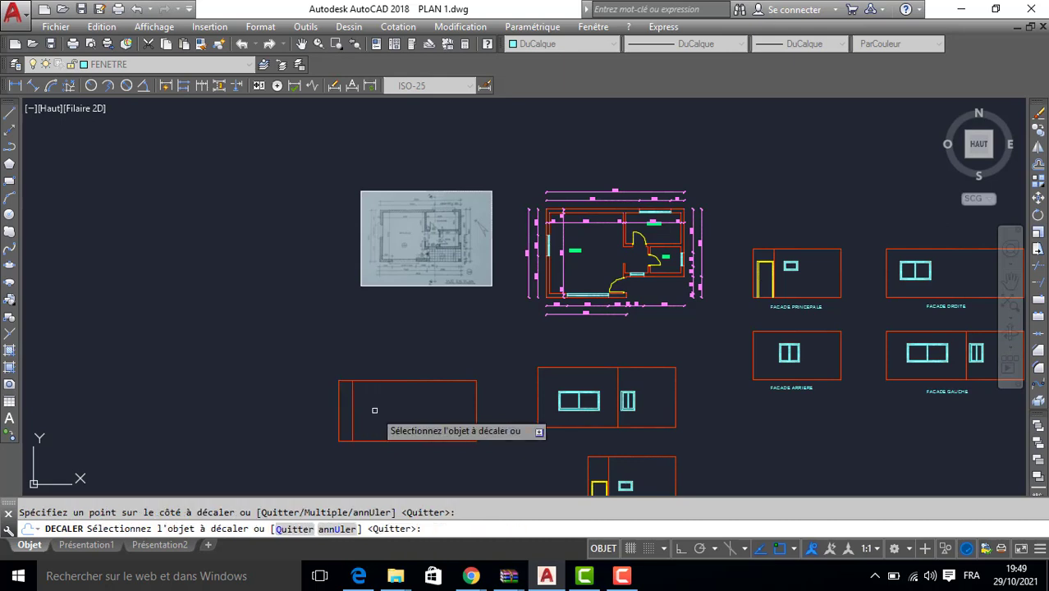
pyautogui.press('Return')
# - Offset the new vertical line 180 to the right to mark the window's width
pyautogui.press('Return')
pyautogui.write('180')
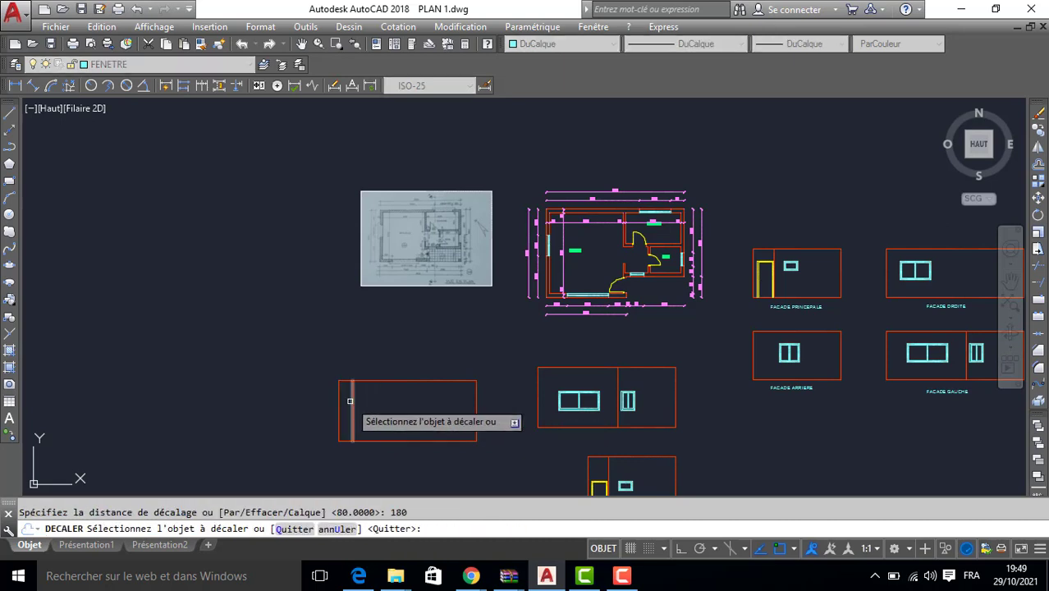
pyautogui.click(351, 404)
pyautogui.click(395, 402)
pyautogui.press('Return')
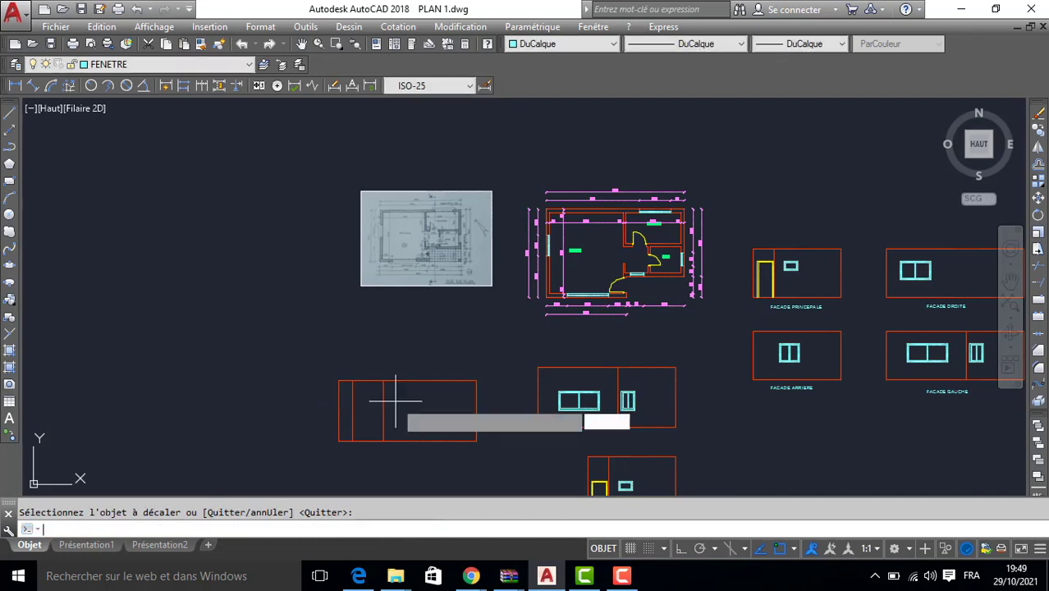
# - Offset the new facade's bottom line 100 upward to mark the window sill
pyautogui.press('Return')
pyautogui.write('10')
pyautogui.press('Return')
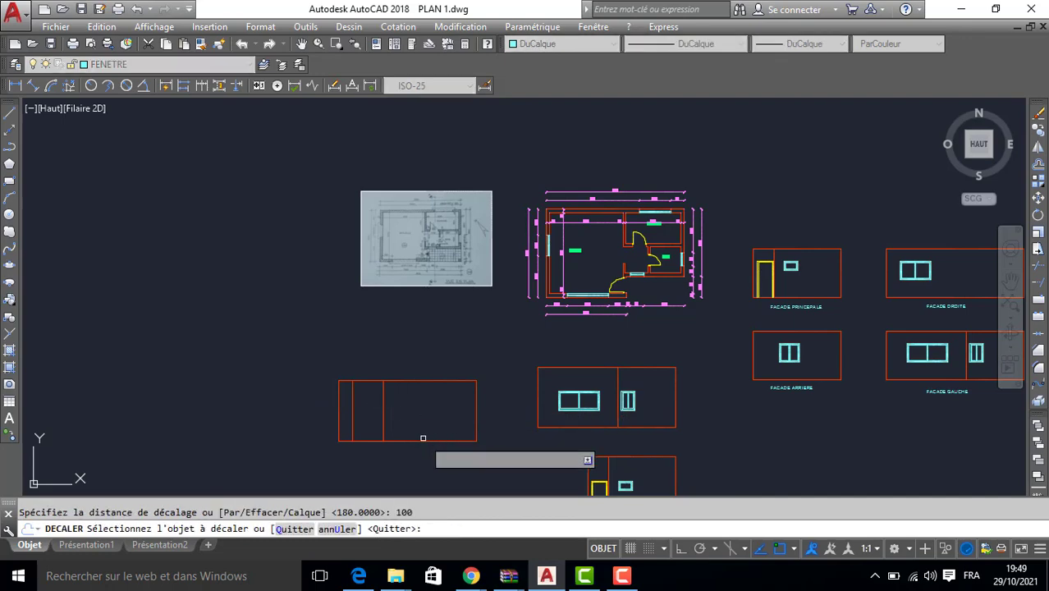
pyautogui.click(417, 441)
pyautogui.click(417, 405)
pyautogui.press('Return')
# - Offset the window's sill line 110 upward to mark the top of the window opening
pyautogui.press('Return')
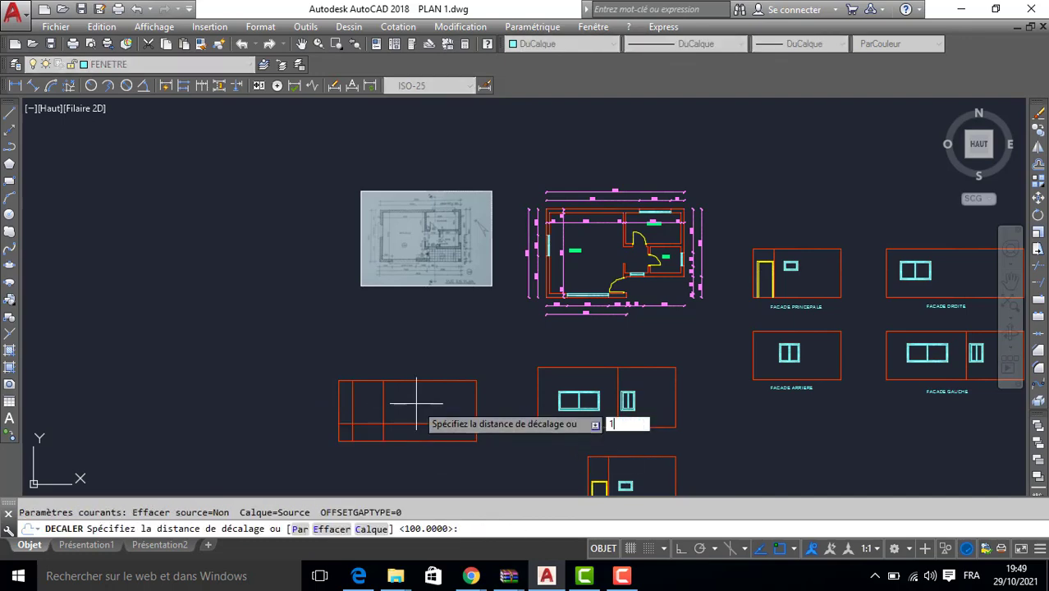
pyautogui.write('110')
pyautogui.press('Return')
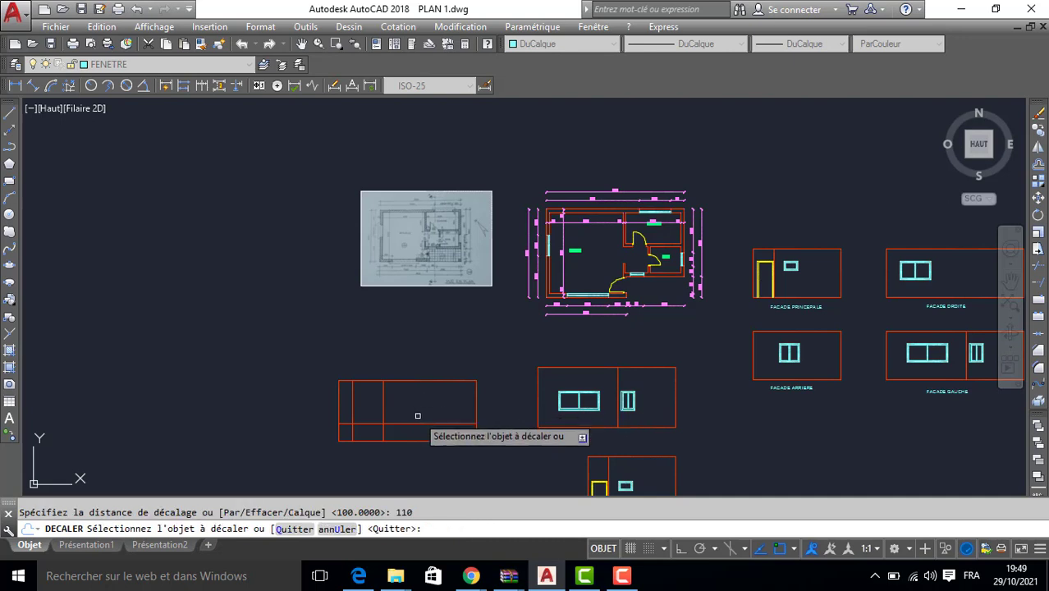
pyautogui.click(442, 422)
pyautogui.click(428, 395)
pyautogui.press('Return')
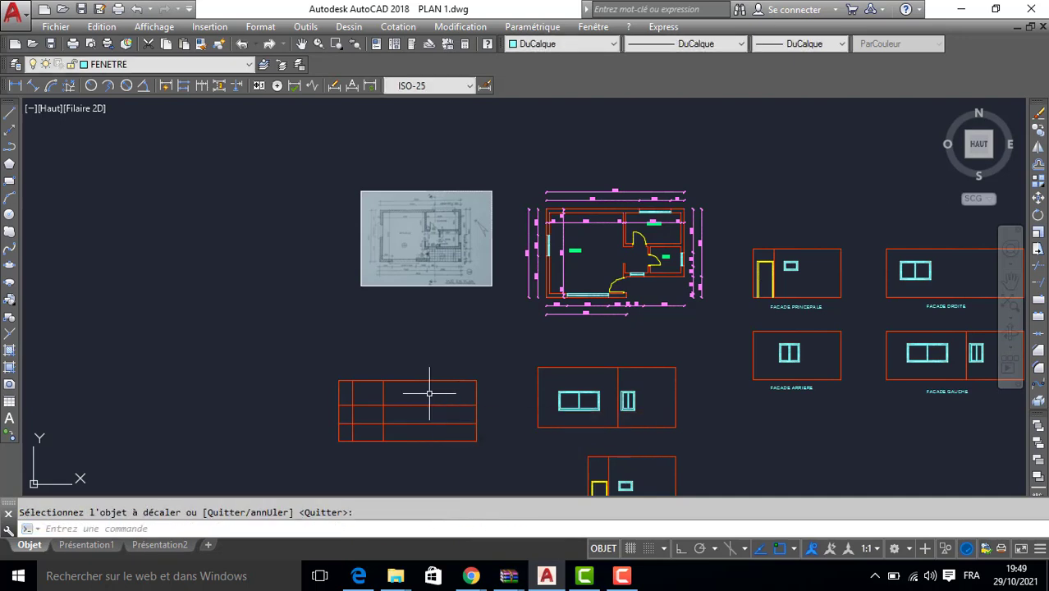
# - Trim the construction lines outside the window opening, leaving only the window's outline inside the facade
pyautogui.write('AJ')
pyautogui.press('Return')
pyautogui.press('Return')
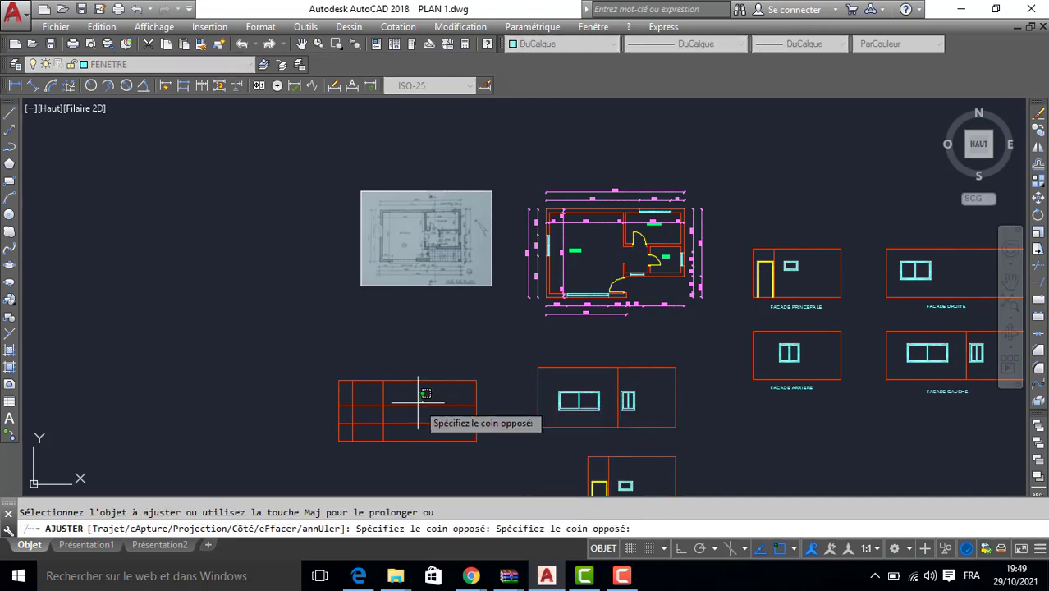
pyautogui.click(346, 433)
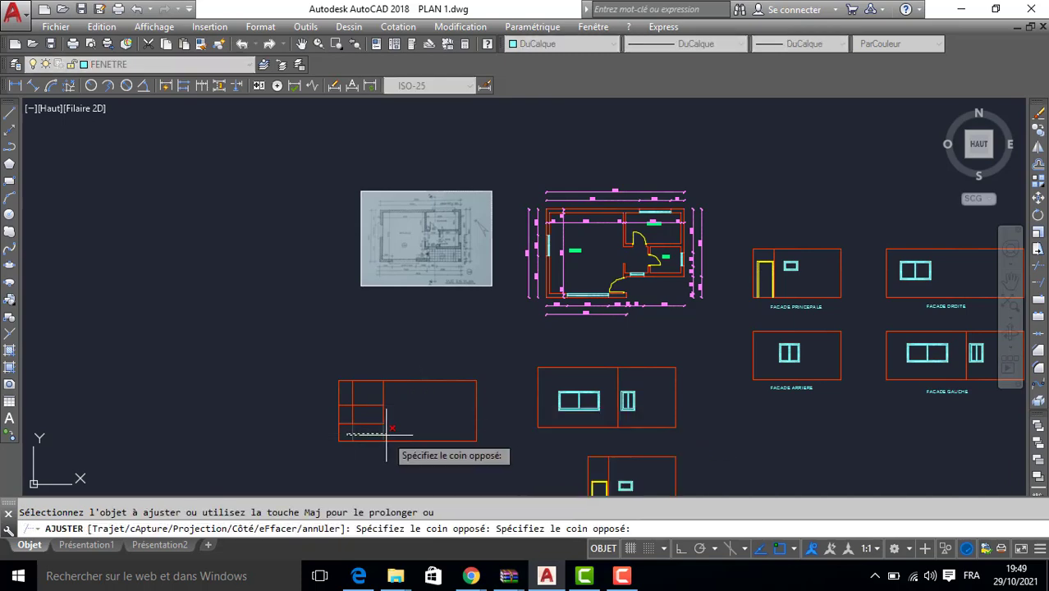
pyautogui.click(395, 428)
pyautogui.click(393, 390)
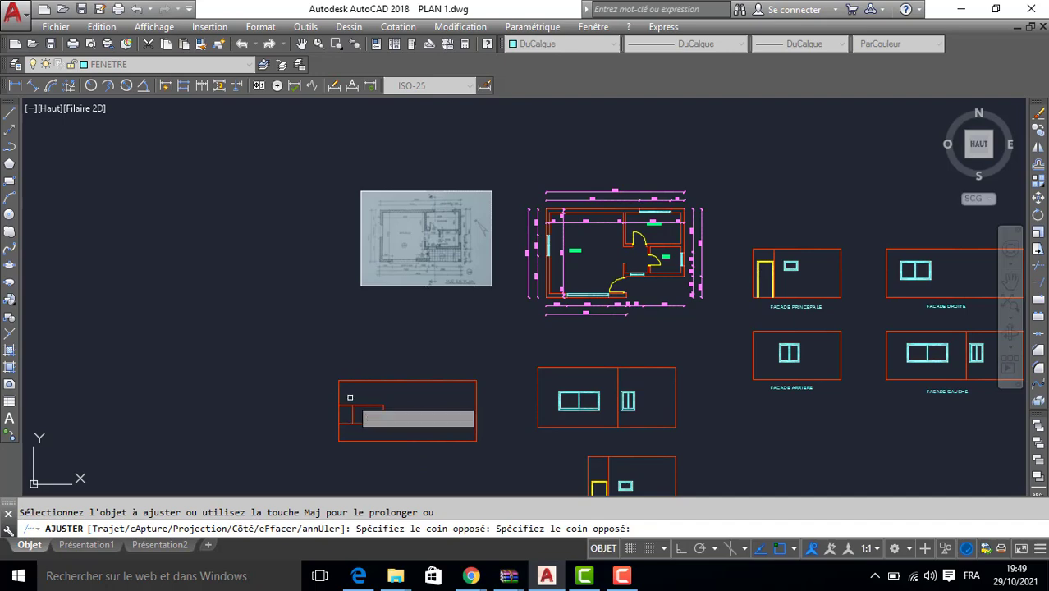
pyautogui.click(349, 398)
pyautogui.click(346, 426)
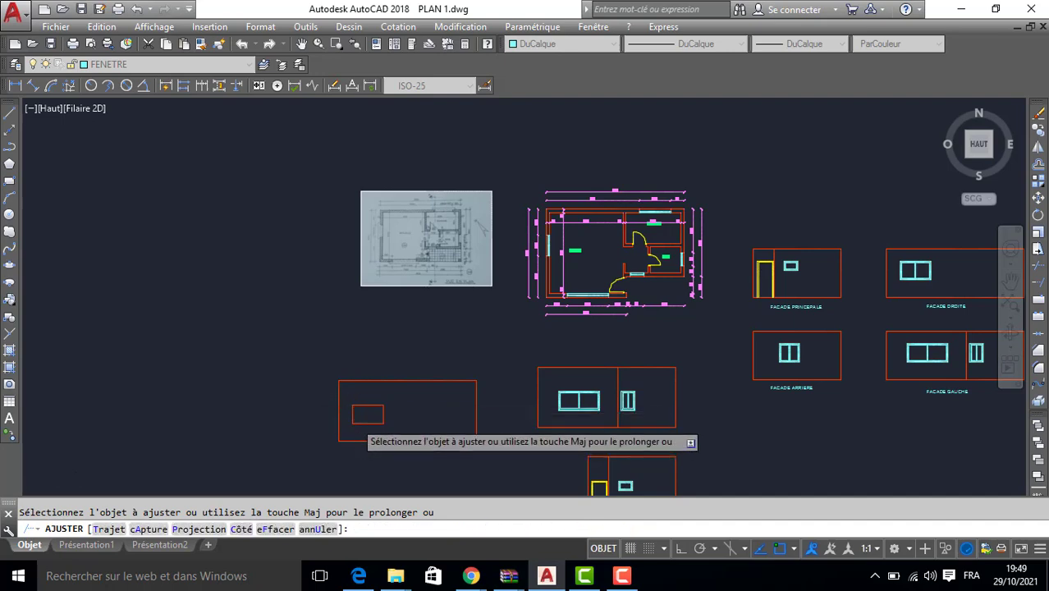
pyautogui.press('Return')
# - Draw a rectangle on the FENETRE layer from corner to corner of the trimmed window opening
pyautogui.scroll(4, 357, 421)
pyautogui.scroll(-2, 595, 299)
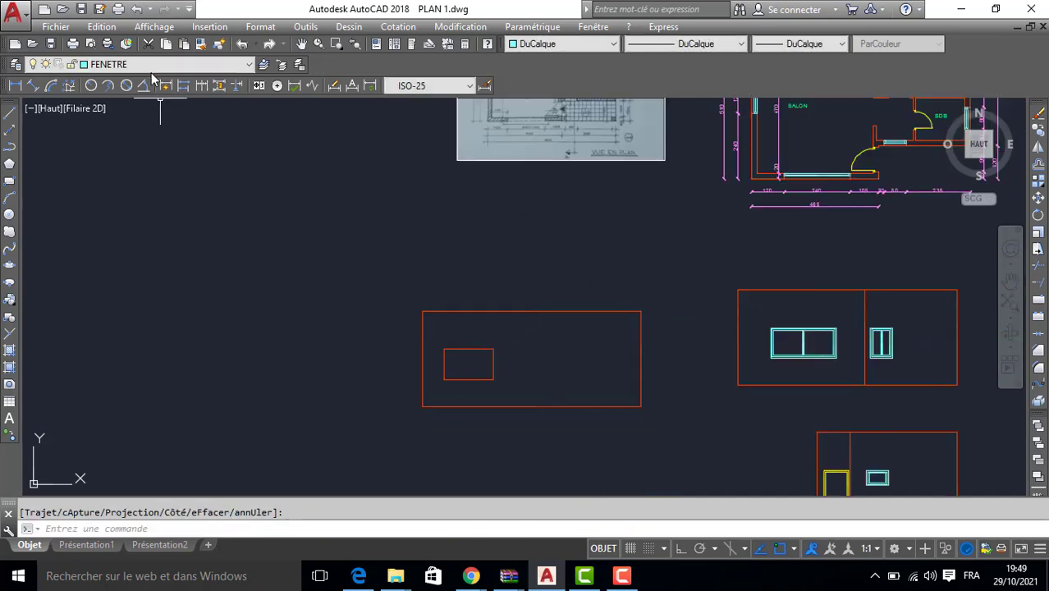
pyautogui.press('Return')
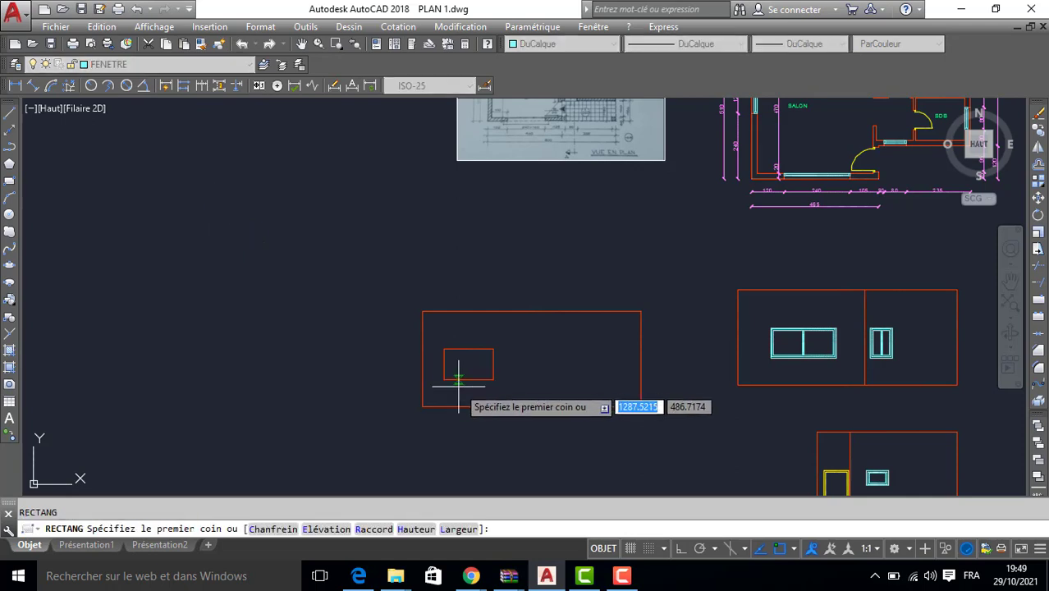
pyautogui.click(444, 379)
pyautogui.click(493, 348)
# - Offset the window rectangle inward by 5 twice in succession to form the nested frame outlines
pyautogui.write('D')
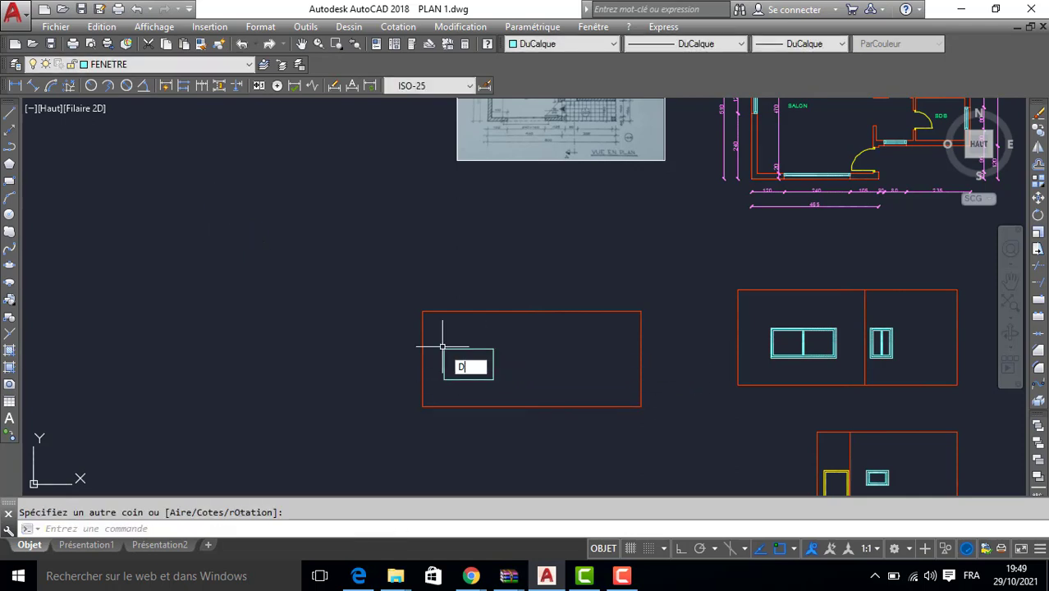
pyautogui.write('EC')
pyautogui.press('Return')
pyautogui.write('5')
pyautogui.press('Return')
pyautogui.scroll(4, 452, 348)
pyautogui.click(453, 350)
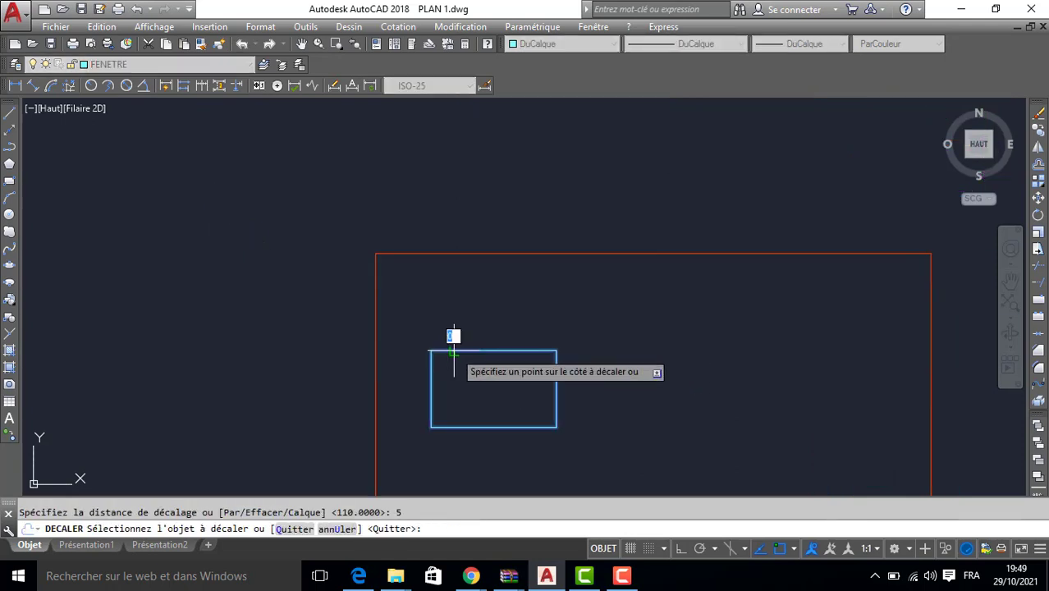
pyautogui.click(464, 358)
pyautogui.click(463, 356)
pyautogui.click(464, 361)
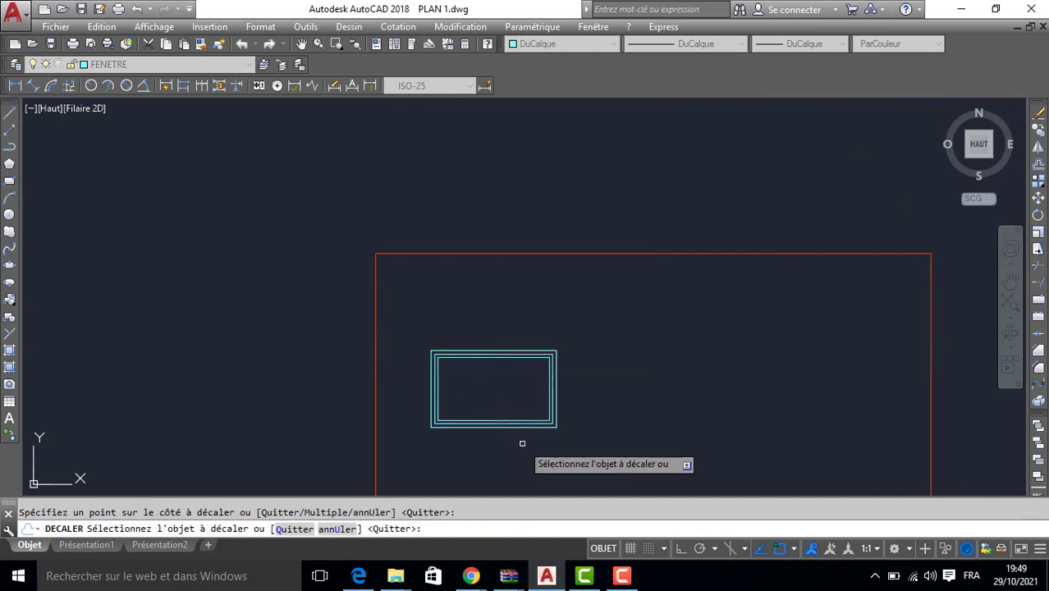
pyautogui.press('Return')
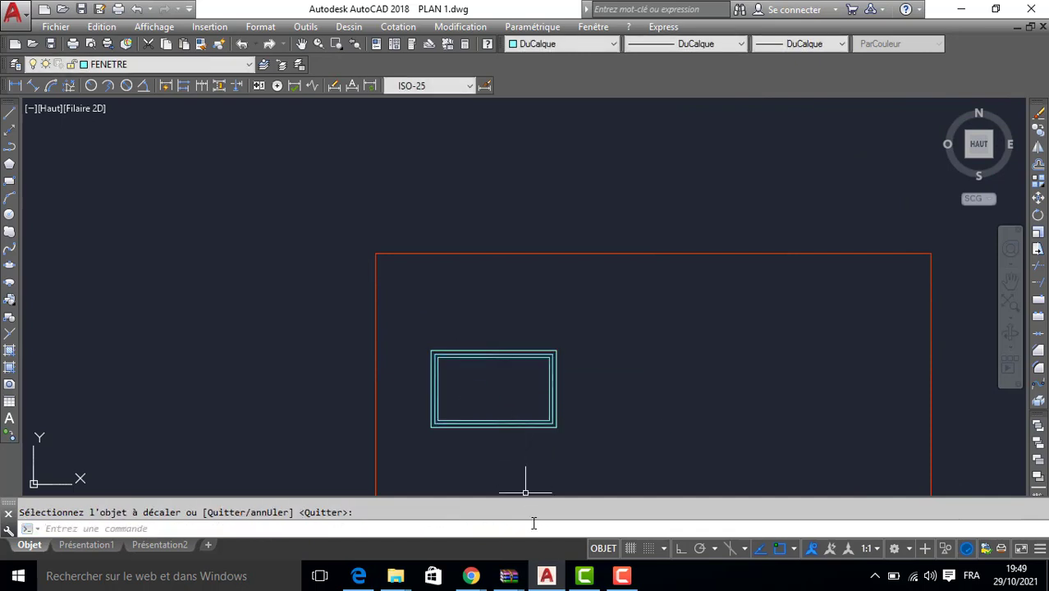
# - Draw a vertical line between the midpoints of the innermost frame's bottom and top edges
pyautogui.write('l')
pyautogui.press('Return')
pyautogui.click(493, 421)
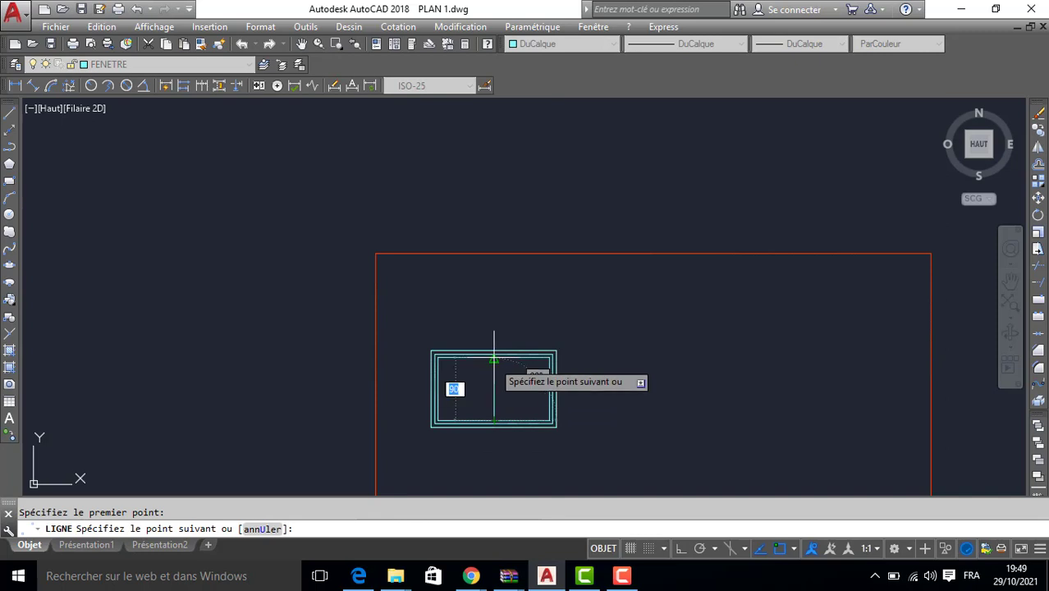
pyautogui.click(494, 359)
pyautogui.press('Return')
# - Offset the window's central line 2.5 to each side to form the middle mullion
pyautogui.write('De')
pyautogui.press('Return')
pyautogui.write('2')
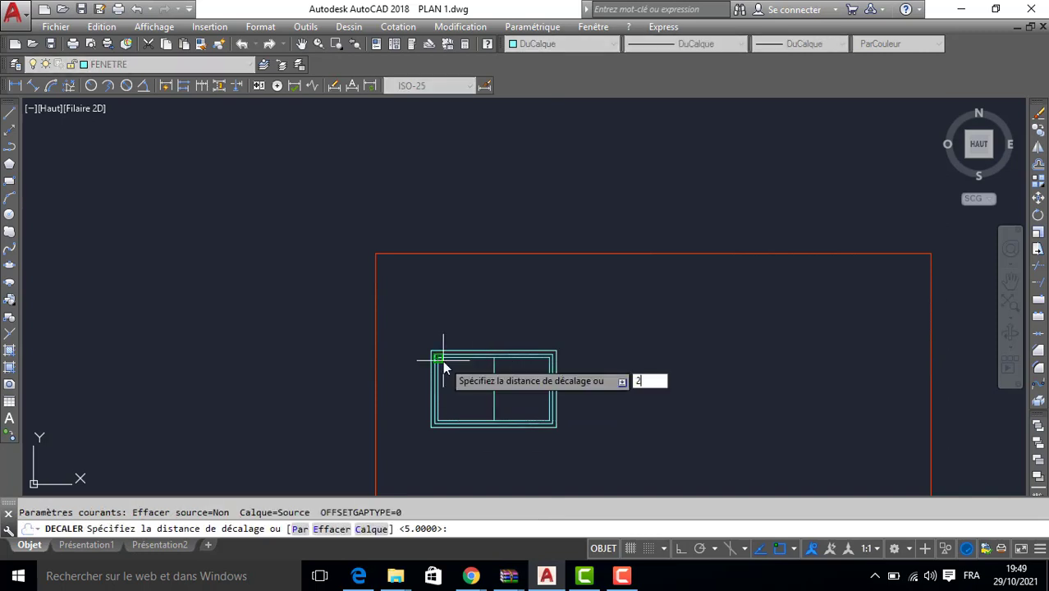
pyautogui.write('.5')
pyautogui.press('Return')
pyautogui.scroll(4, 496, 379)
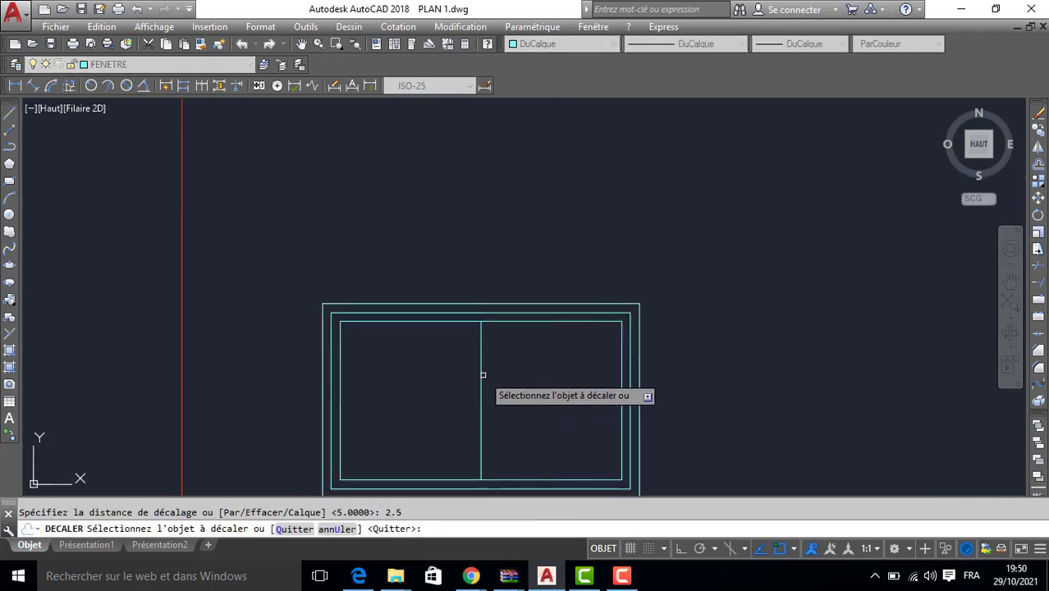
pyautogui.click(480, 375)
pyautogui.click(447, 375)
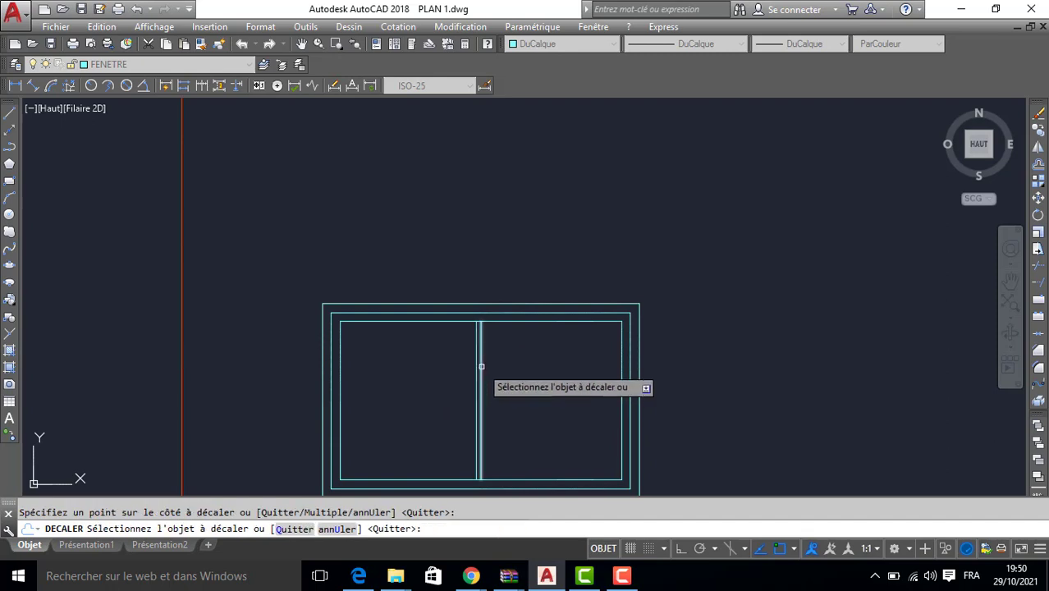
pyautogui.click(481, 383)
pyautogui.click(557, 370)
pyautogui.press('Return')
pyautogui.scroll(-4, 546, 352)
pyautogui.moveTo(530, 344); pyautogui.dragTo(484, 274, button='middle')
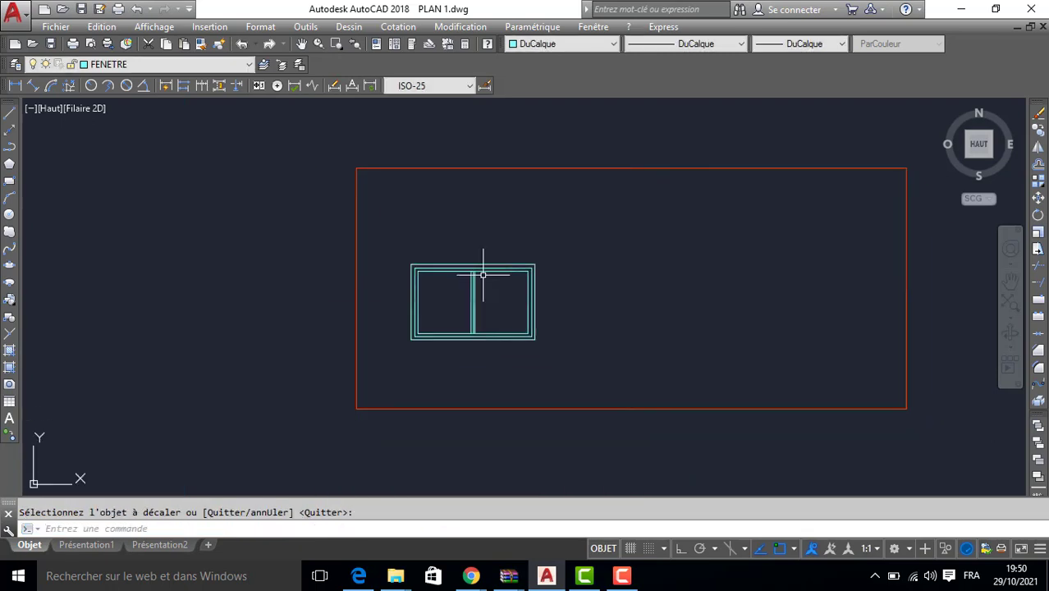
# - Move the finished facade with its window so it lines up beside the two-window facade
pyautogui.scroll(-4, 483, 275)
pyautogui.click(674, 223)
pyautogui.click(423, 348)
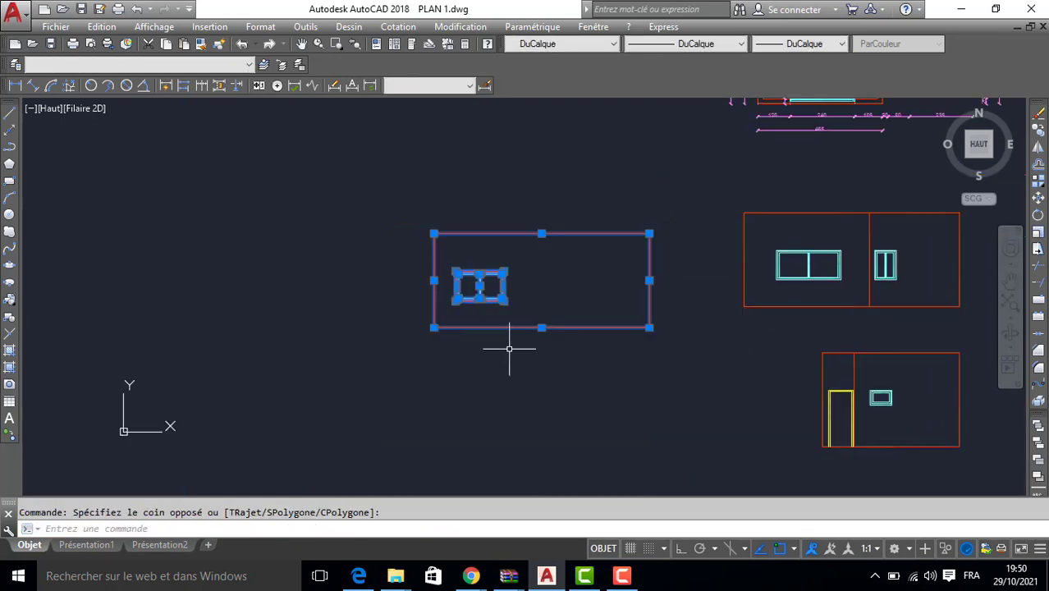
pyautogui.scroll(-4, 497, 347)
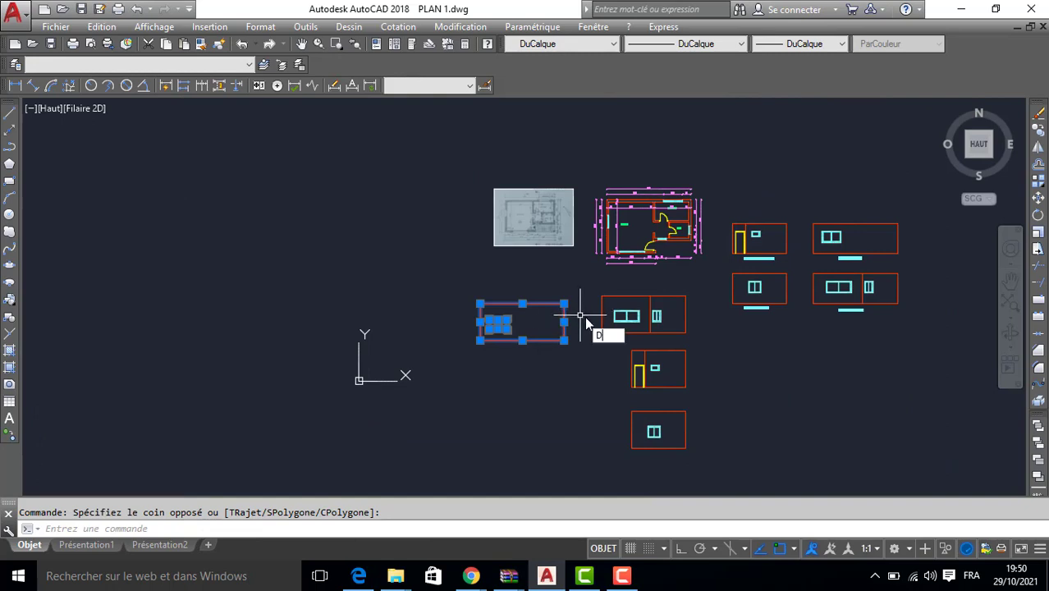
pyautogui.press('Return')
pyautogui.click(564, 304)
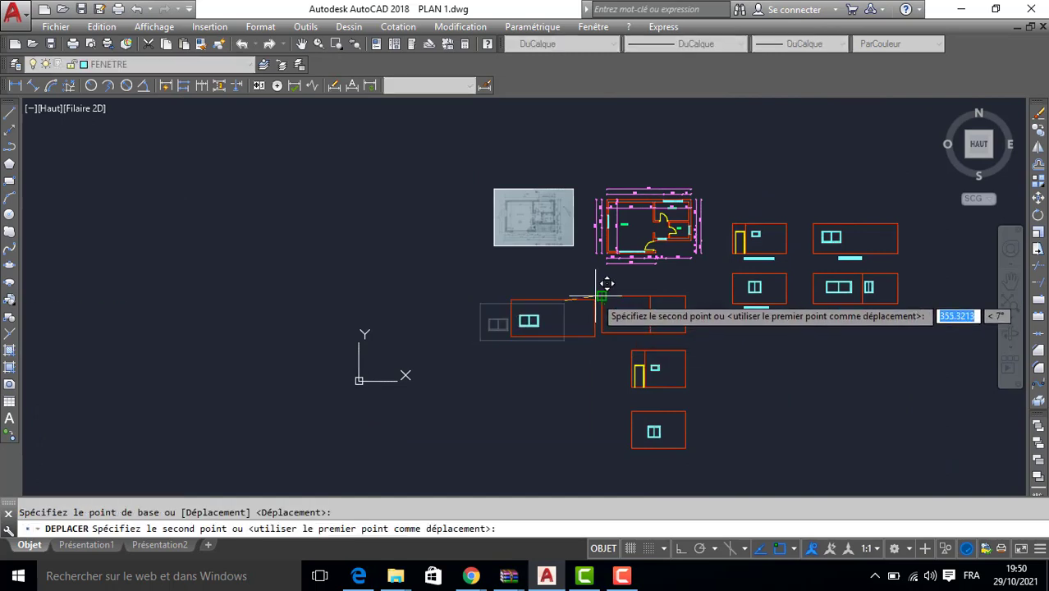
pyautogui.click(569, 279)
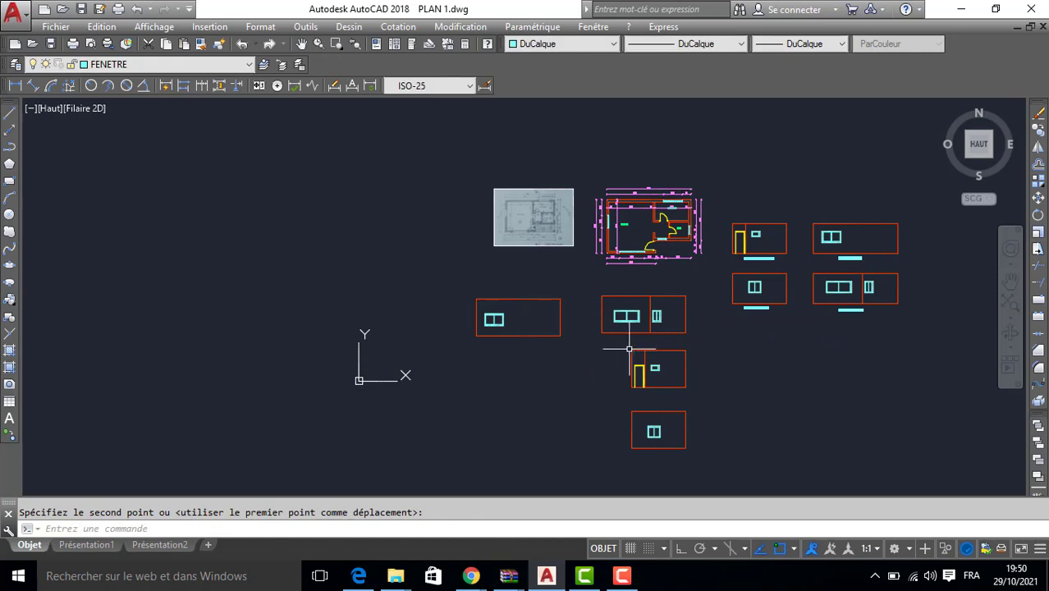
# - Move the lowest facade, with its single central window, directly below the newly built facade, right edges aligned
pyautogui.click(696, 408)
pyautogui.click(590, 461)
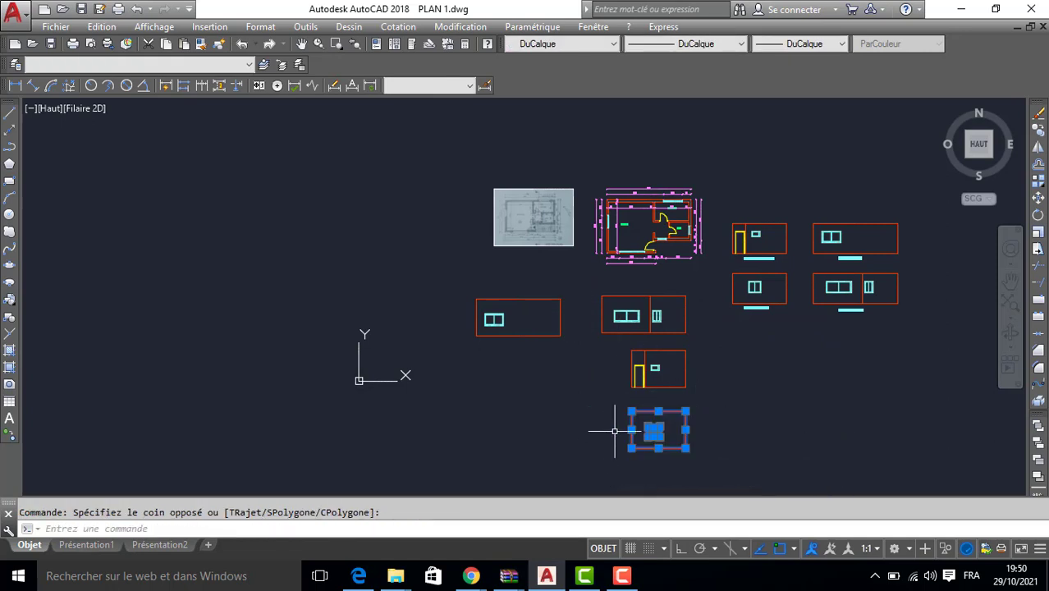
pyautogui.write('d')
pyautogui.press('Return')
pyautogui.click(659, 410)
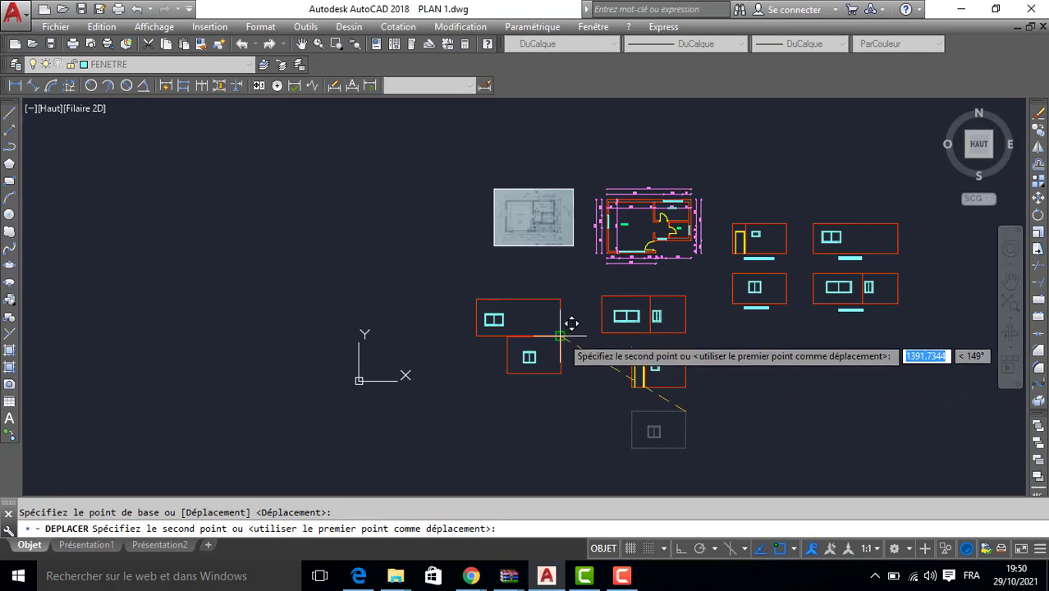
pyautogui.click(564, 353)
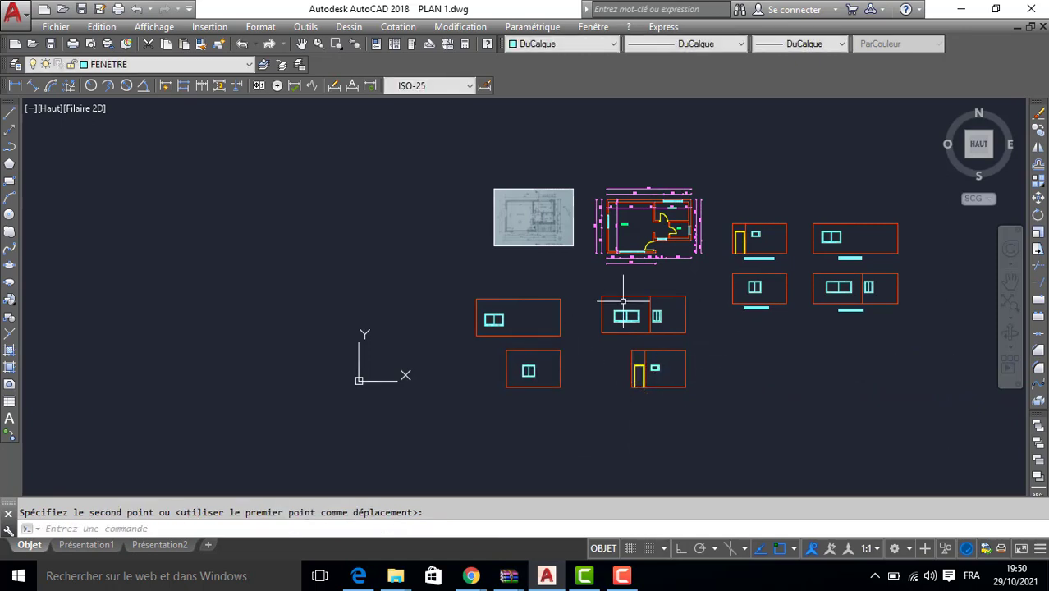
# - Add the multiline title "FACADE PRINCEPALE" at height 20 on the TEXTE layer, below the facade with the door
pyautogui.click(115, 64)
pyautogui.click(78, 151)
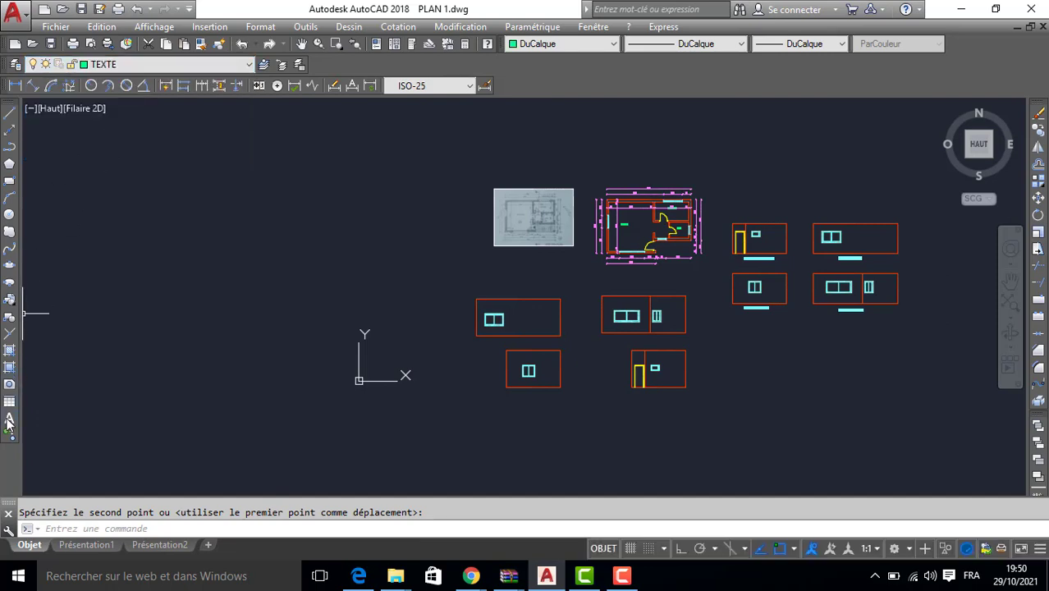
pyautogui.click(9, 421)
pyautogui.scroll(6, 645, 353)
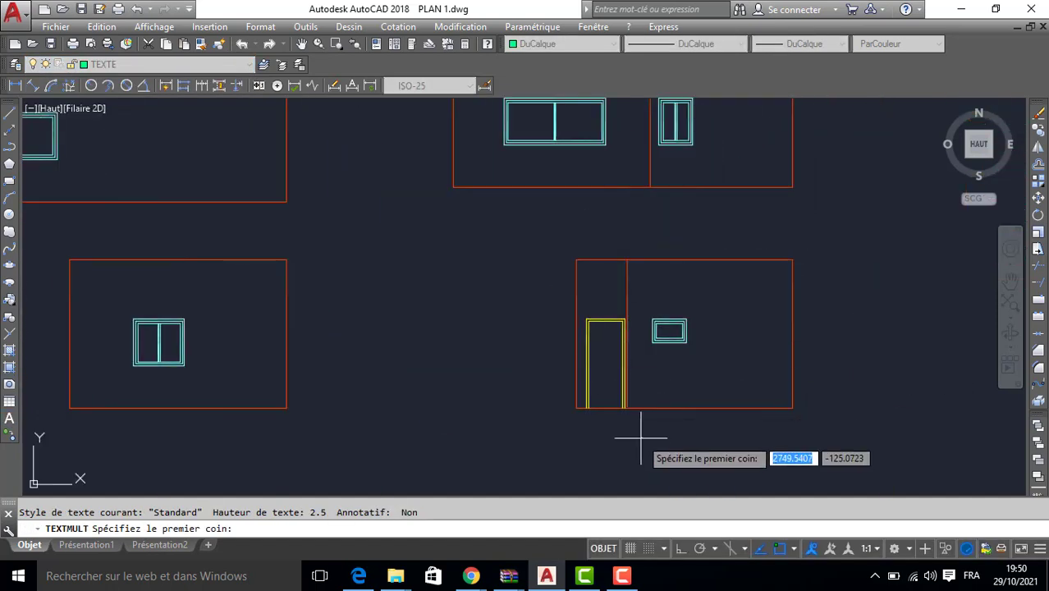
pyautogui.click(641, 438)
pyautogui.click(944, 421)
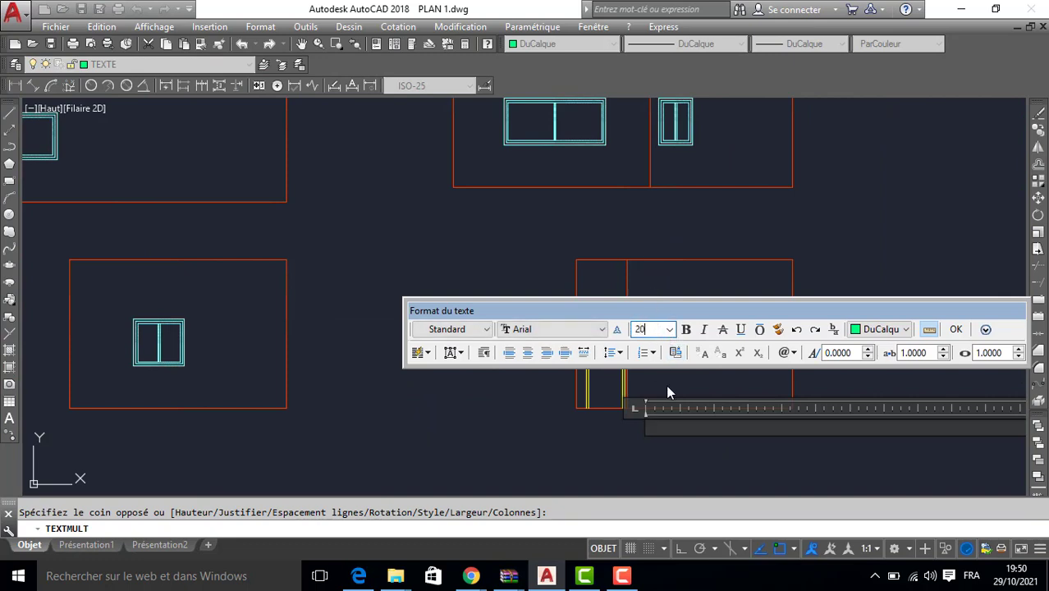
pyautogui.write('20')
pyautogui.press('Return')
pyautogui.write('FA')
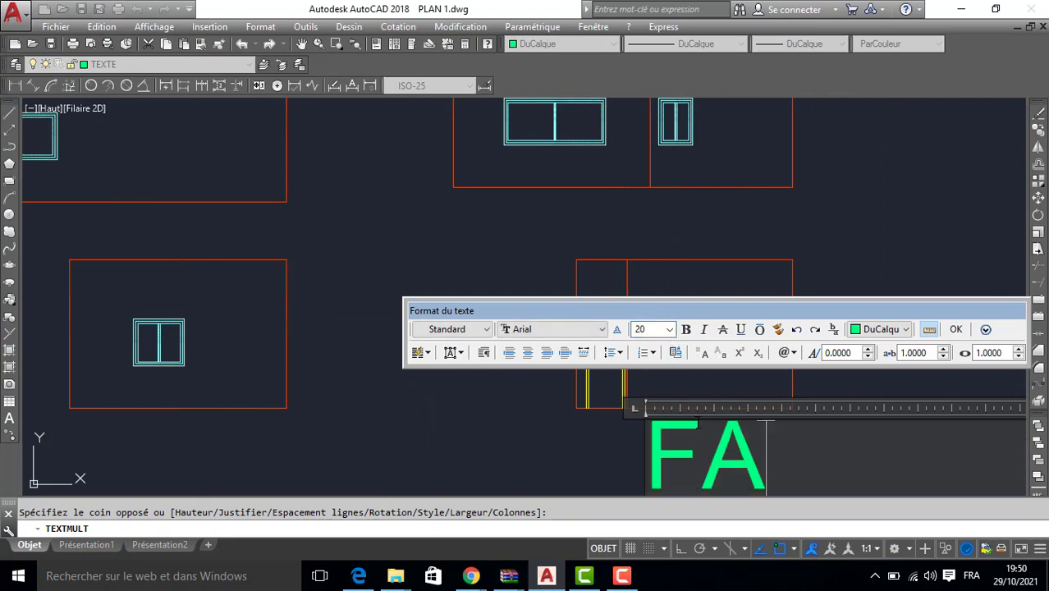
pyautogui.write('CADE PRINC')
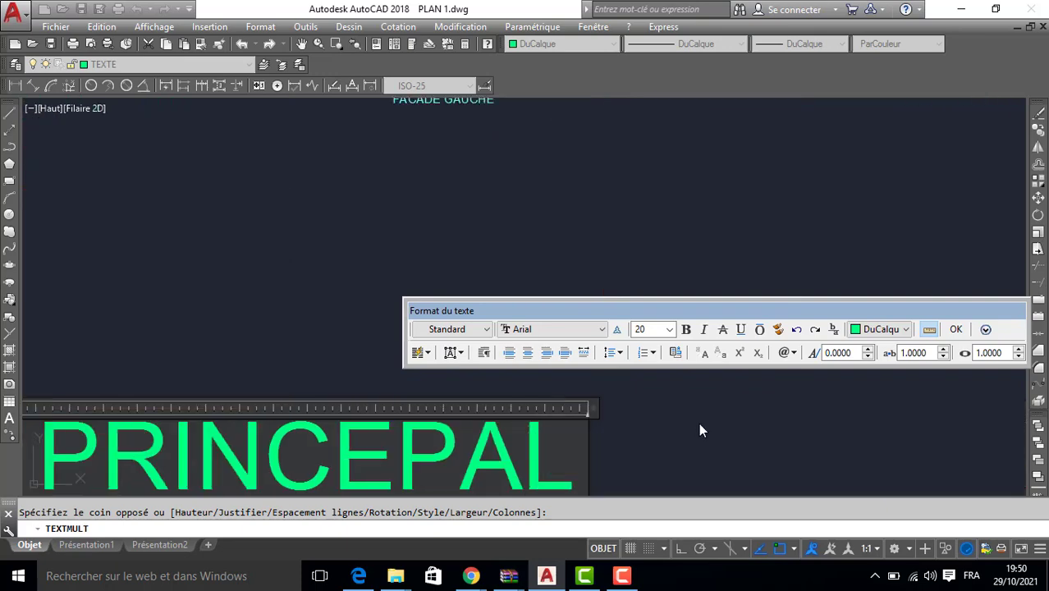
pyautogui.write('E')
pyautogui.click(706, 243)
# - Widen the text box of the main facade's title so that it fits on one line
pyautogui.scroll(-10, 597, 296)
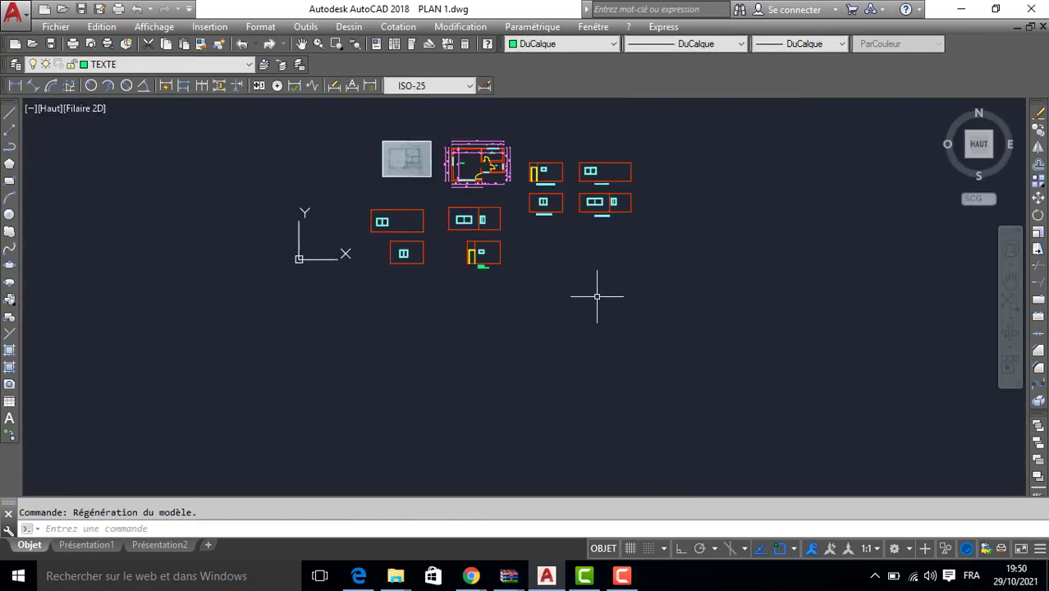
pyautogui.scroll(6, 399, 255)
pyautogui.click(739, 307)
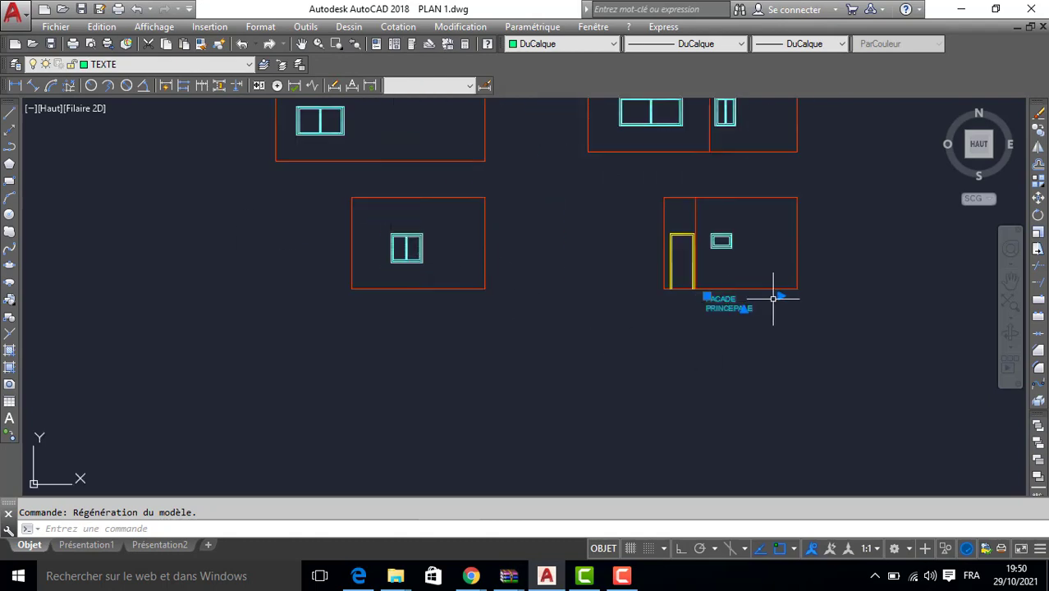
pyautogui.click(787, 286)
pyautogui.click(780, 296)
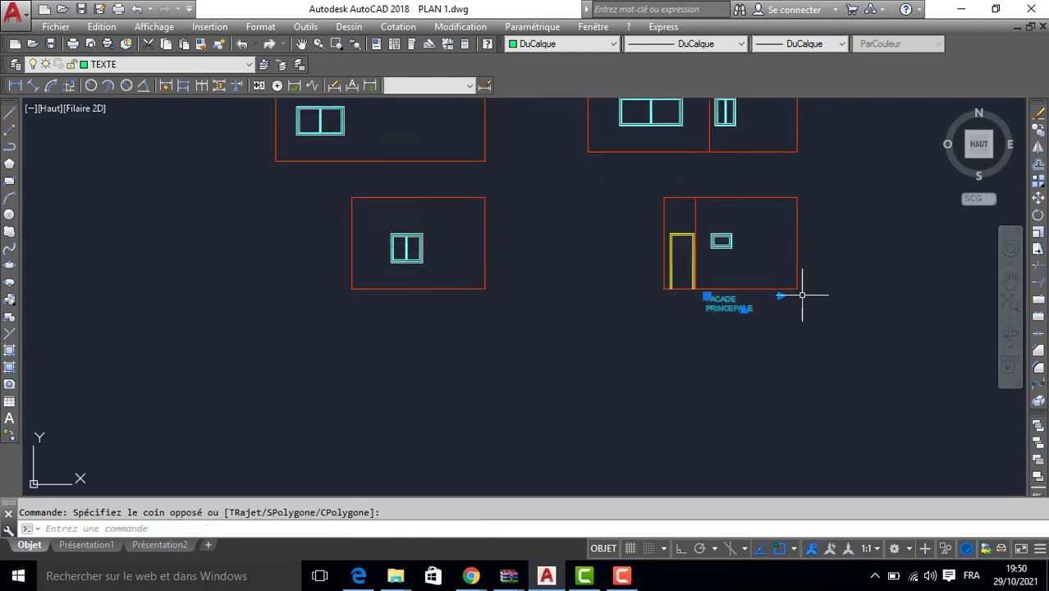
pyautogui.click(782, 297)
pyautogui.click(801, 297)
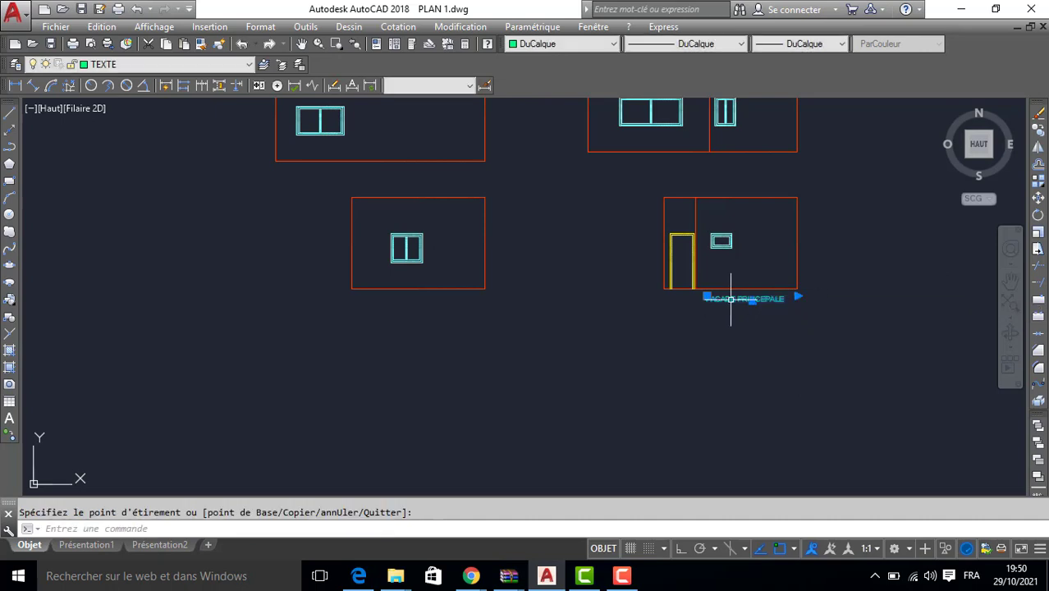
pyautogui.press('Escape')
# - Copy the "FACADE PRINCEPALE" title below the lower facade with the single central window
pyautogui.write('co')
pyautogui.press('Return')
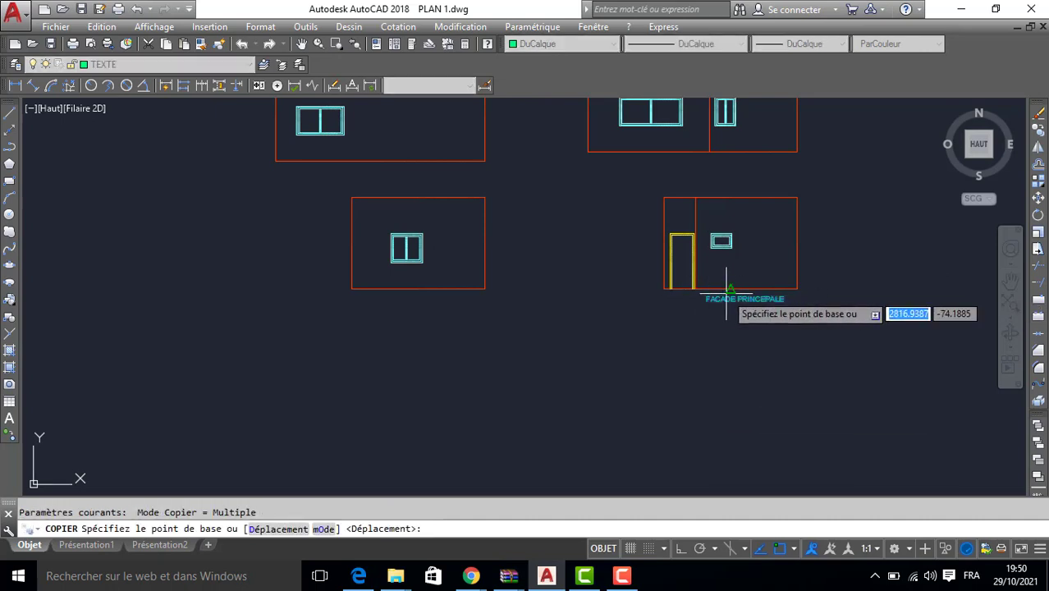
pyautogui.click(729, 291)
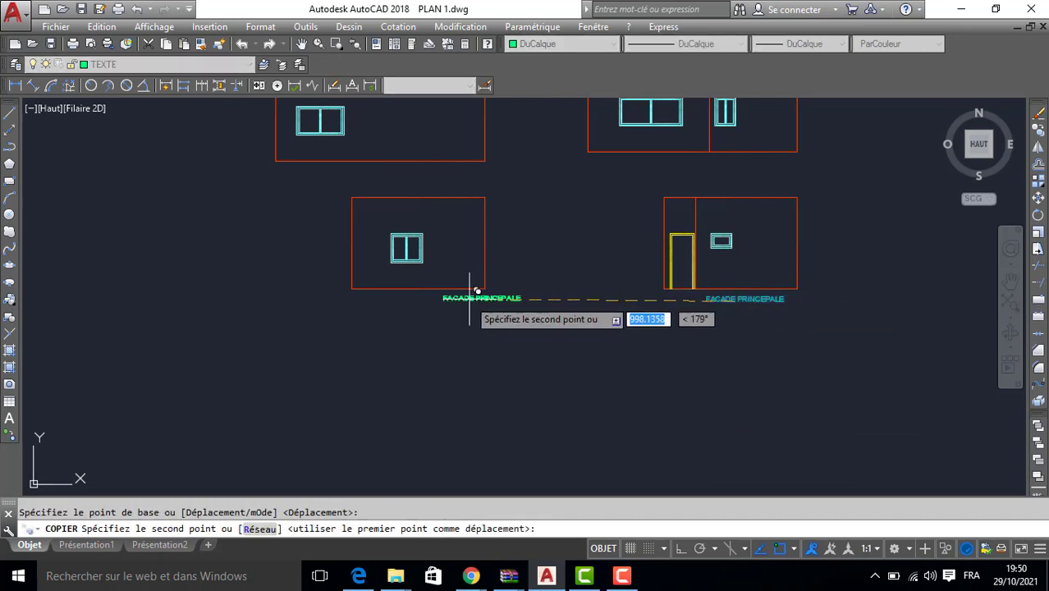
pyautogui.click(420, 298)
pyautogui.press('Escape')
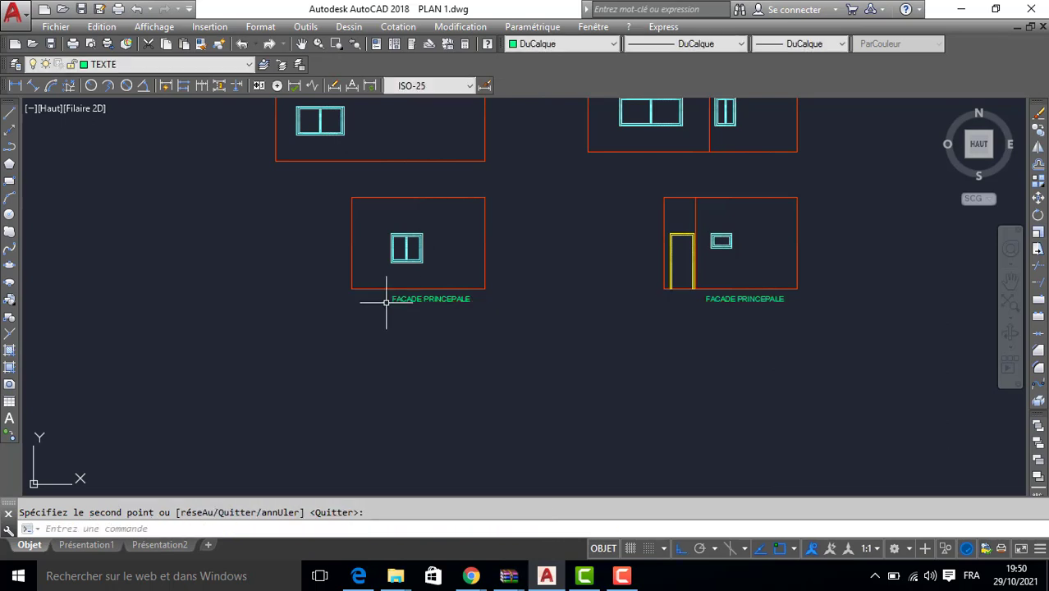
# - Copy the title below each of the two upper facades, placing the copies freely with Ortho off
pyautogui.click(425, 298)
pyautogui.press('Return')
pyautogui.click(421, 299)
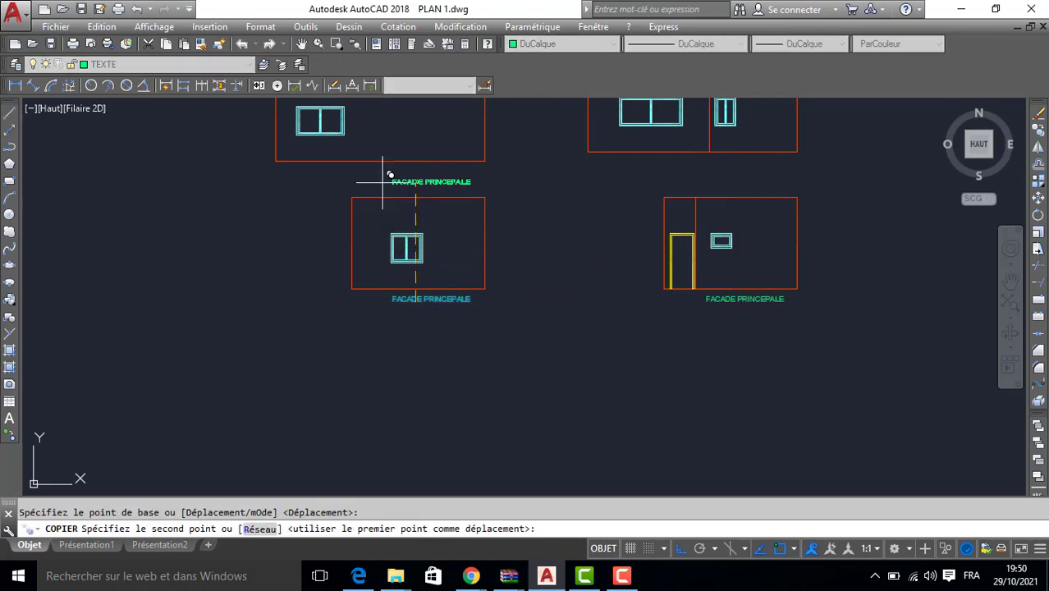
pyautogui.press('F8')
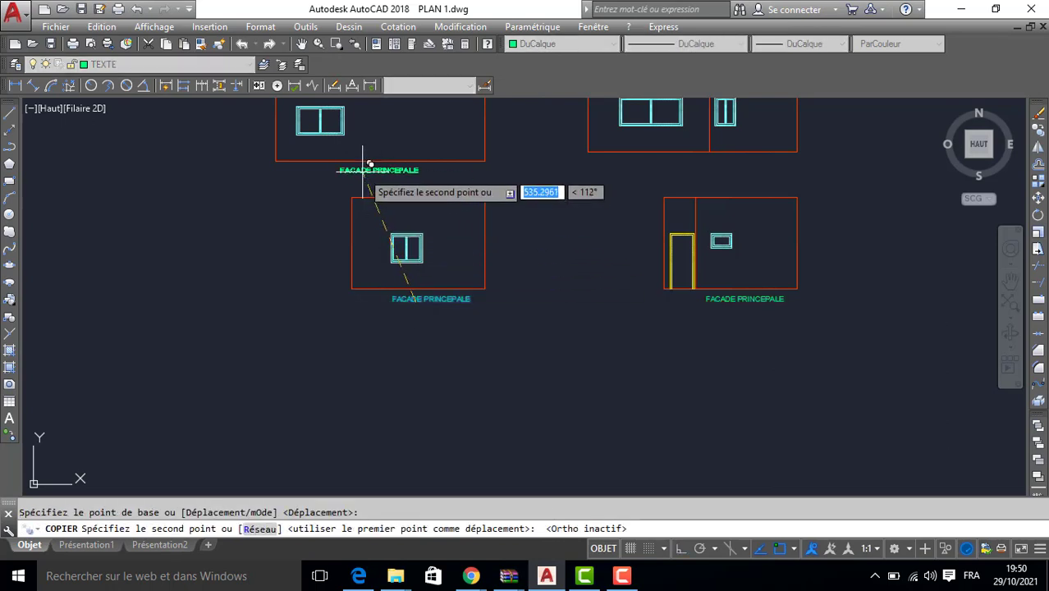
pyautogui.click(370, 169)
pyautogui.click(689, 161)
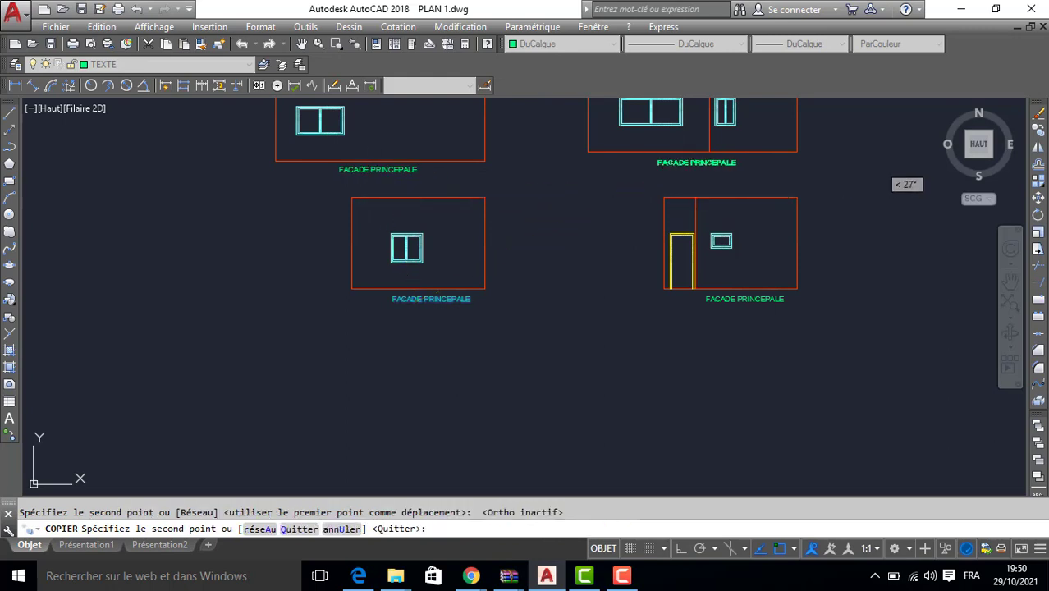
pyautogui.press('Return')
# - Change the title under the two-window facade to "FACADE GAUCHE" and the one under the wide single-window facade to "FACADE DROITE"
pyautogui.doubleClick(705, 161)
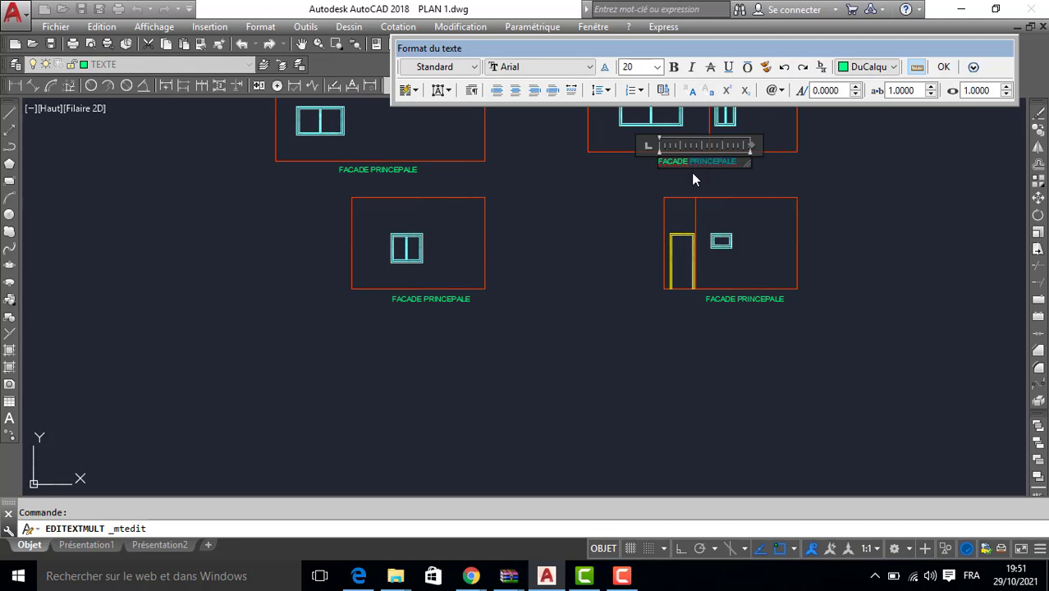
pyautogui.write('GAUCHE')
pyautogui.click(376, 154)
pyautogui.doubleClick(389, 170)
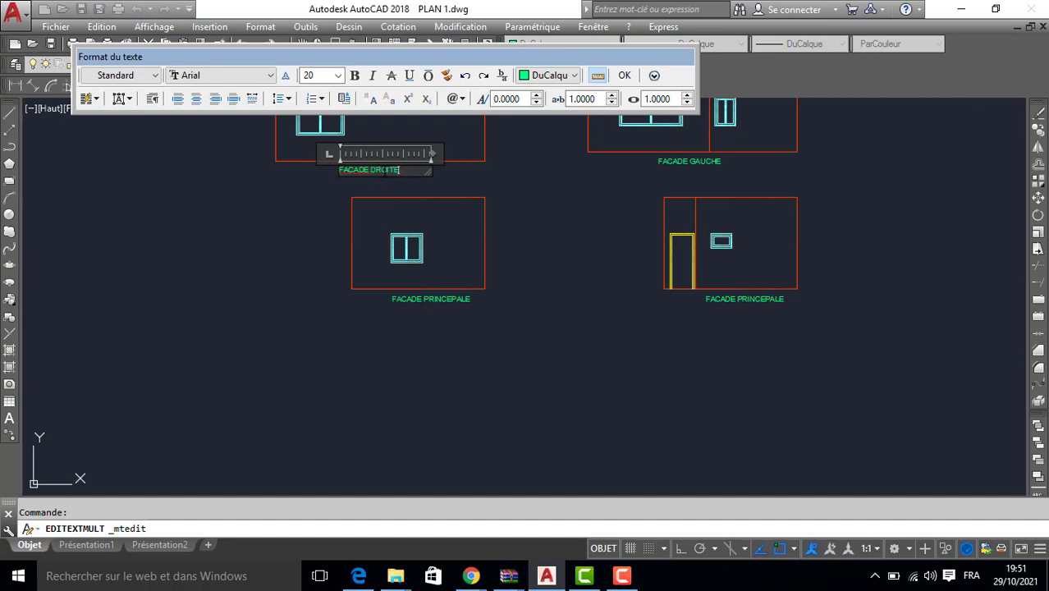
pyautogui.click(490, 343)
# - Change the title under the lower single-window facade to "FACADE ARRIERE" and save the drawing
pyautogui.doubleClick(459, 297)
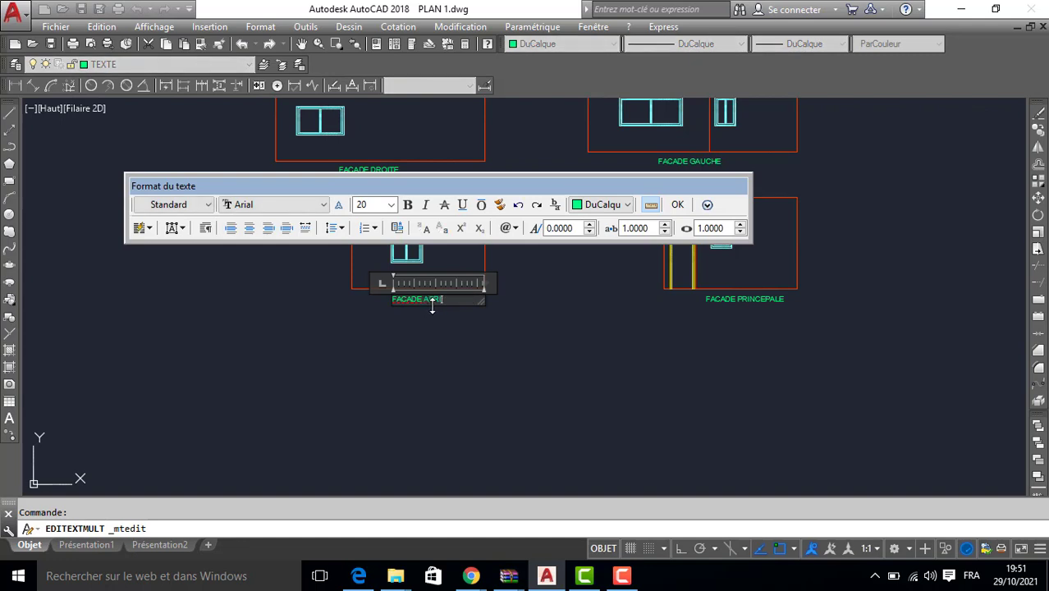
pyautogui.click(445, 376)
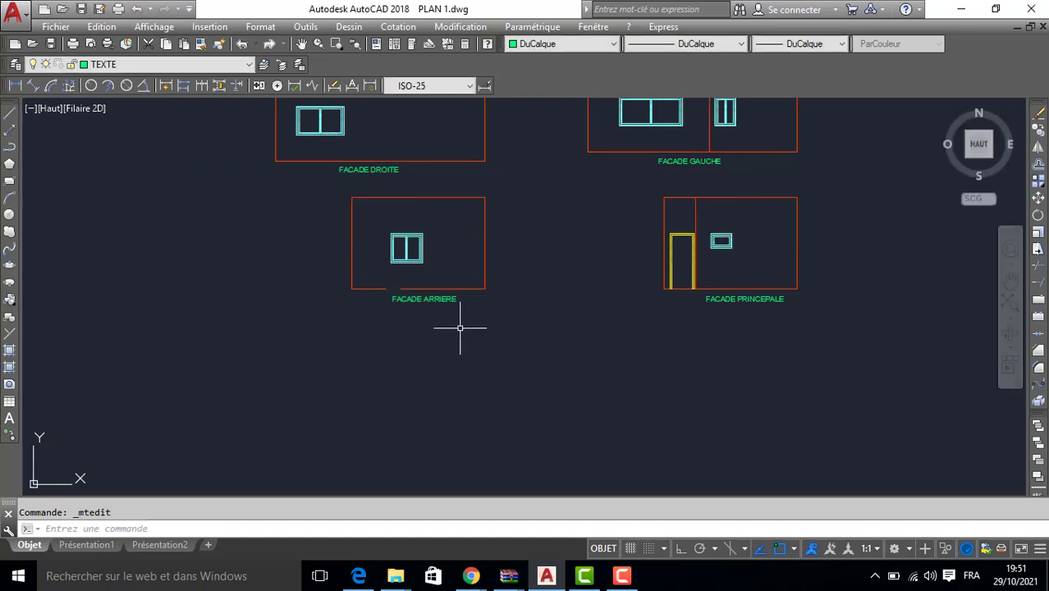
pyautogui.scroll(-2, 492, 316)
pyautogui.moveTo(554, 284); pyautogui.dragTo(531, 336, button='middle')
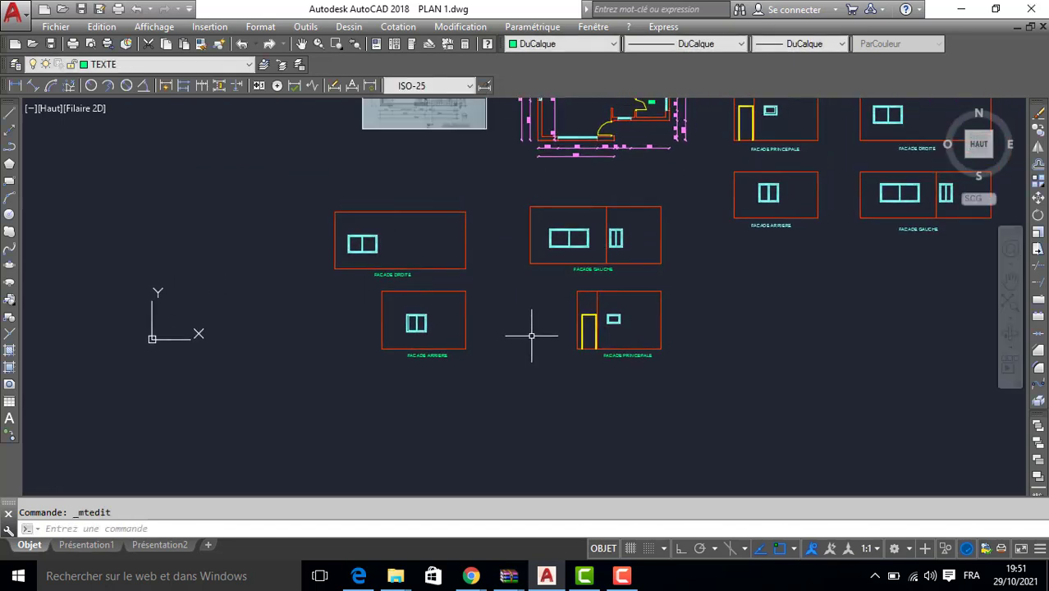
pyautogui.hotkey('ctrl', 's')
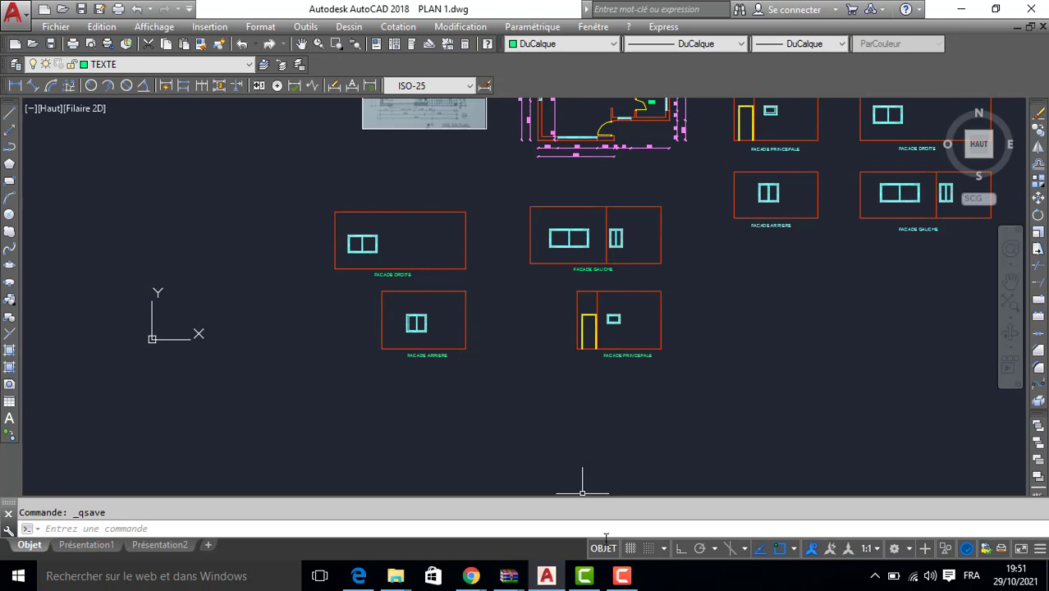
pyautogui.click(622, 575)
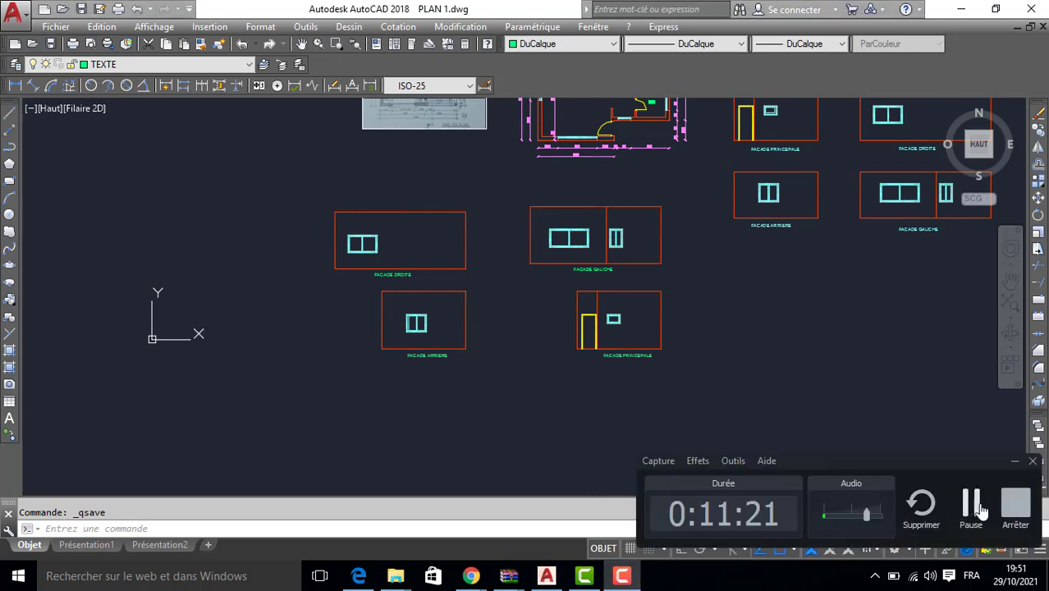